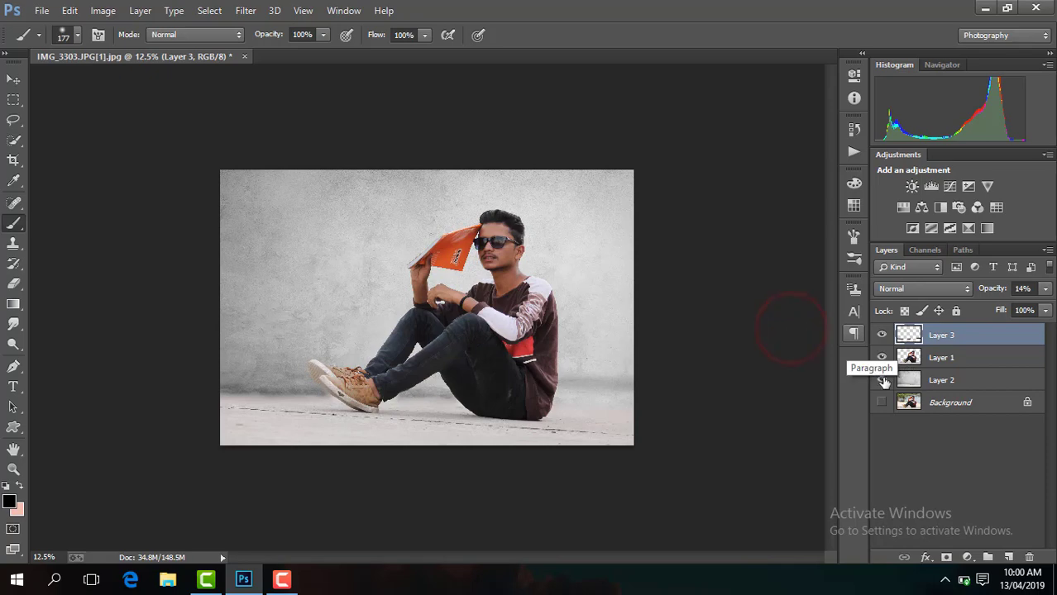
Toggle the grey wall, original background and floor shadow layers to compare them.
left_click(881, 379)
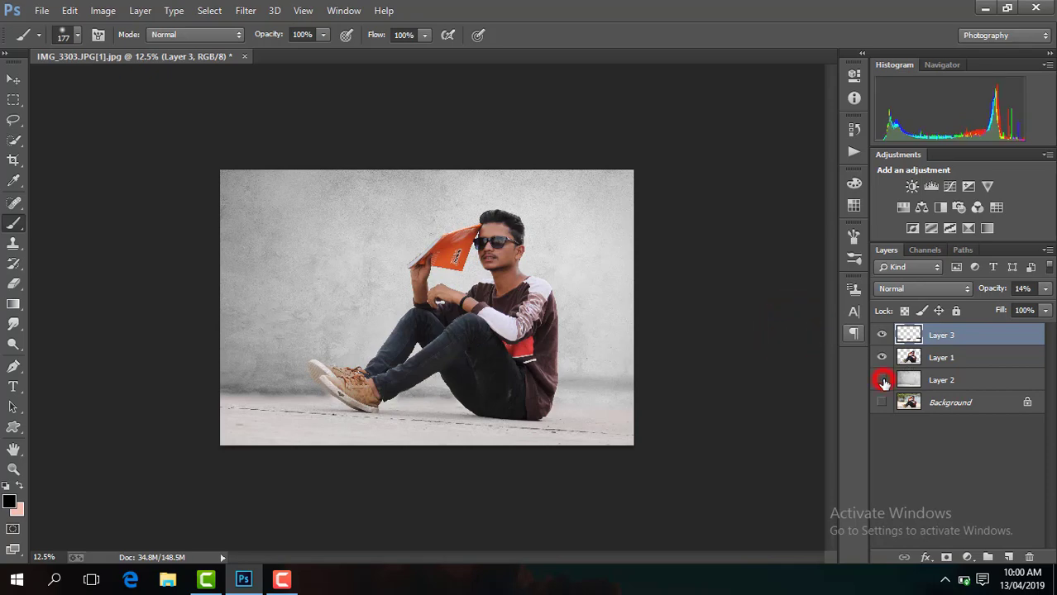
left_click(881, 402)
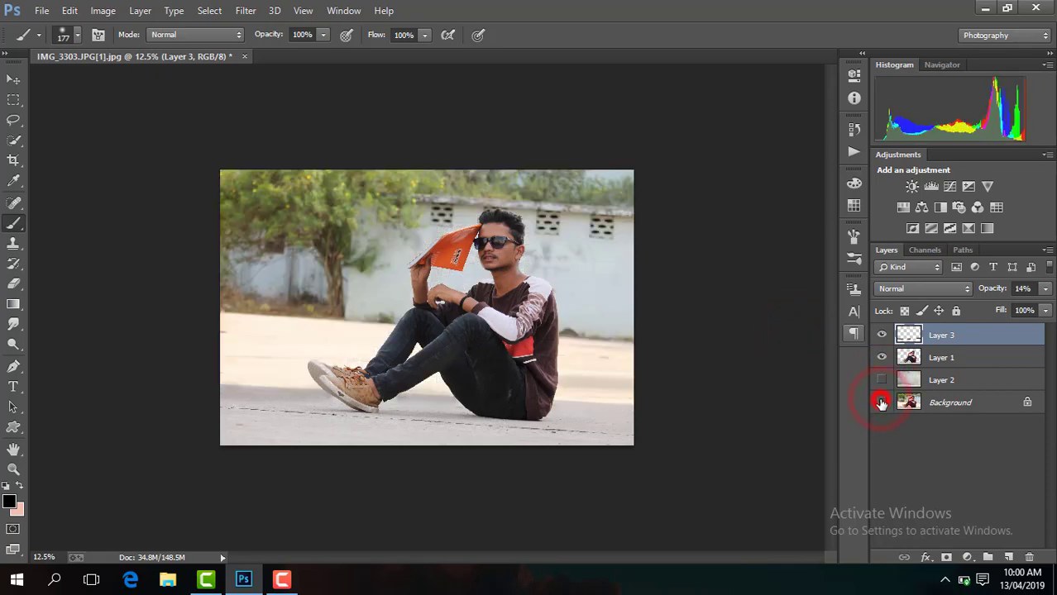
left_click(881, 403)
left_click(881, 402)
left_click(882, 379)
left_click(882, 380)
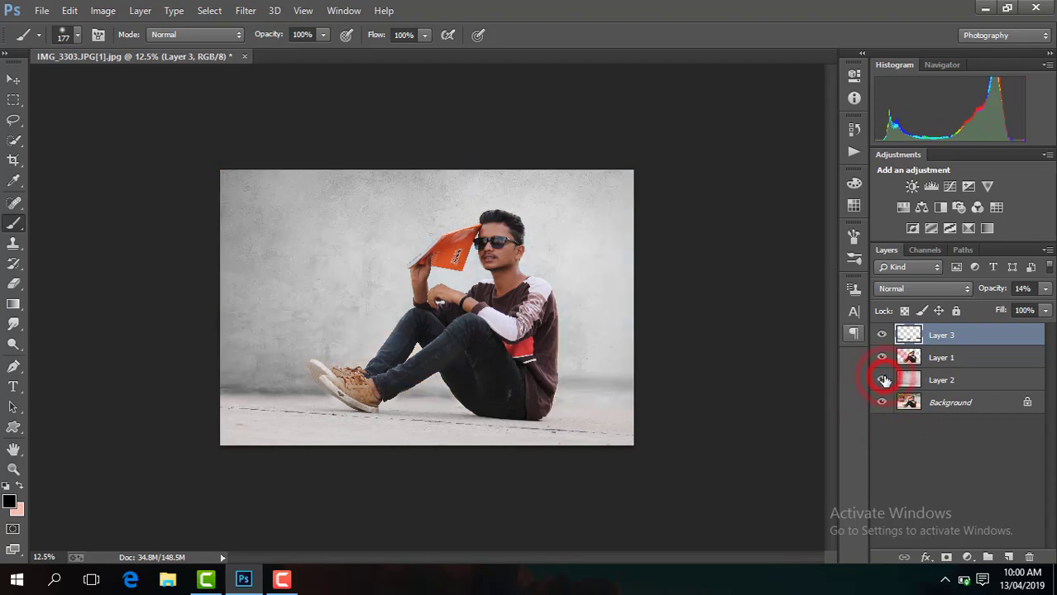
left_click(882, 380)
left_click(882, 334)
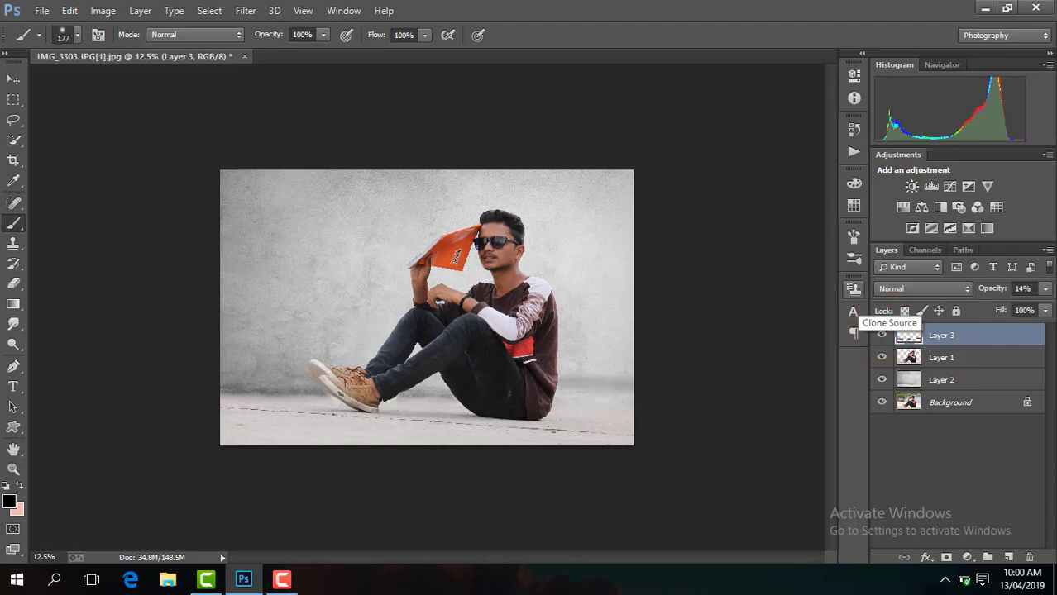
Place the book-carrier cartoon from the phone's Download folder, searching 'images', and scale it to about 548%.
left_click(69, 11)
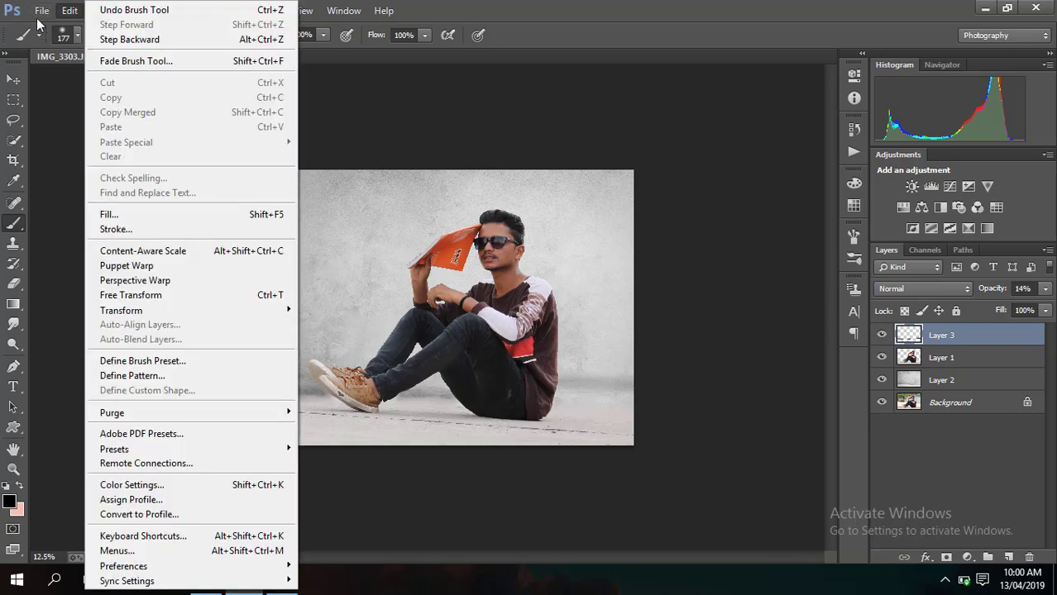
left_click(110, 232)
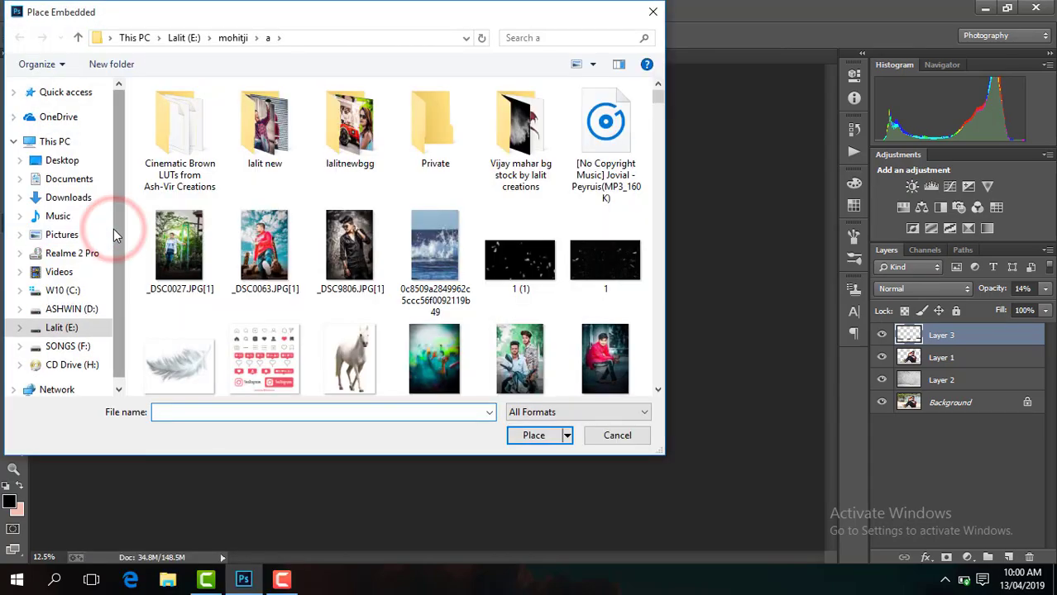
left_click(79, 255)
double_click(257, 122)
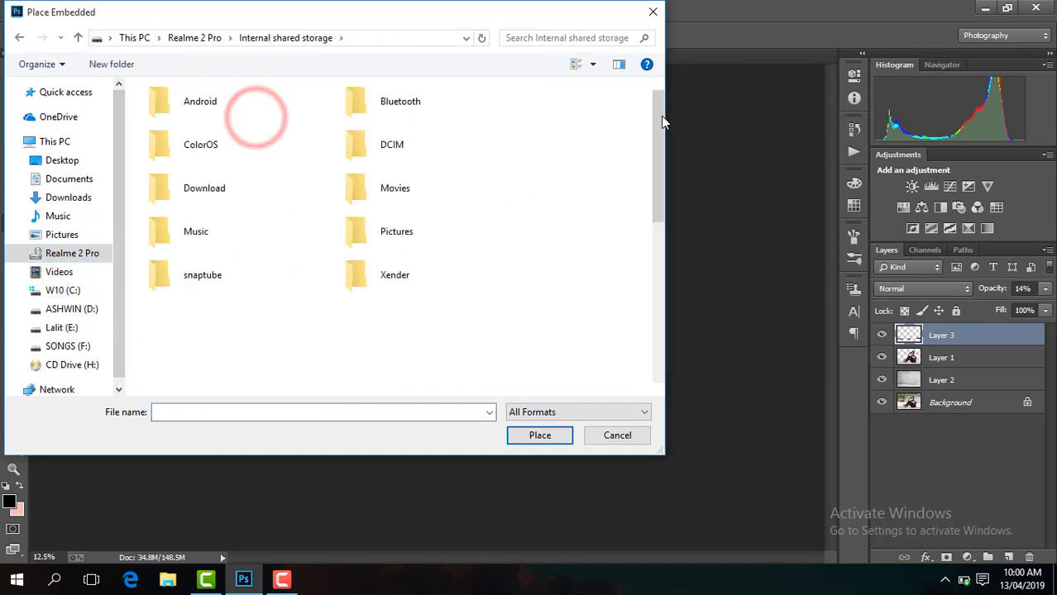
mouse_move(662, 148)
left_mouse_down()
mouse_move(659, 161)
mouse_move(471, 129)
left_mouse_up()
double_click(418, 106)
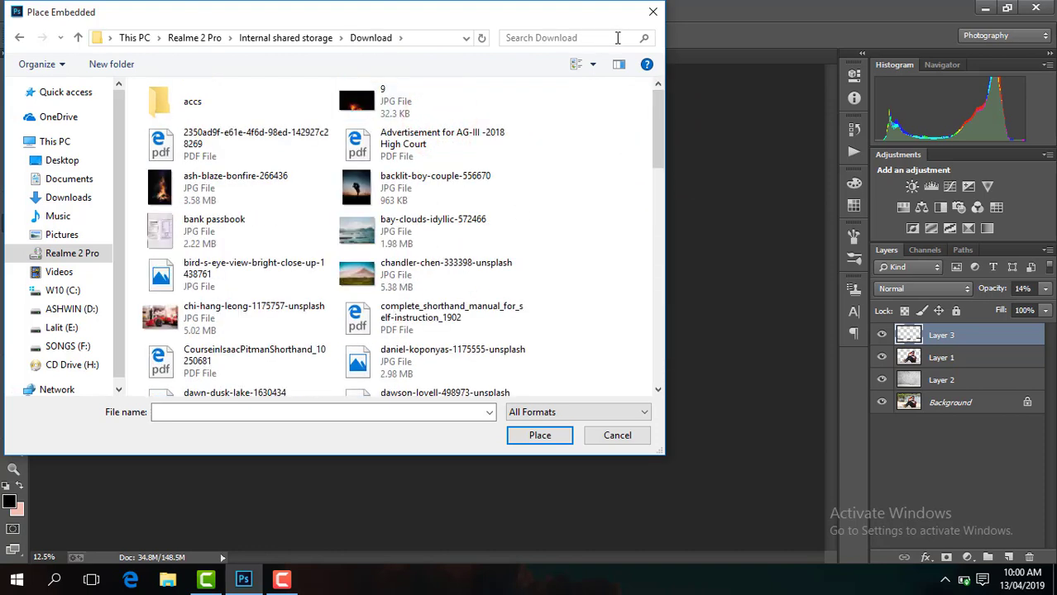
left_click(603, 35)
type("imag")
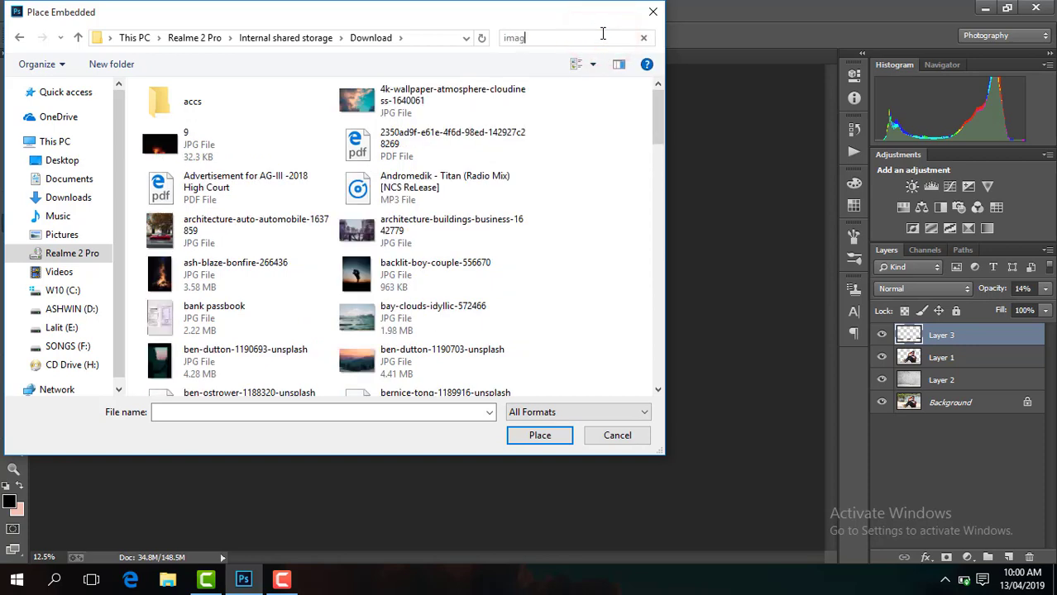
type("es")
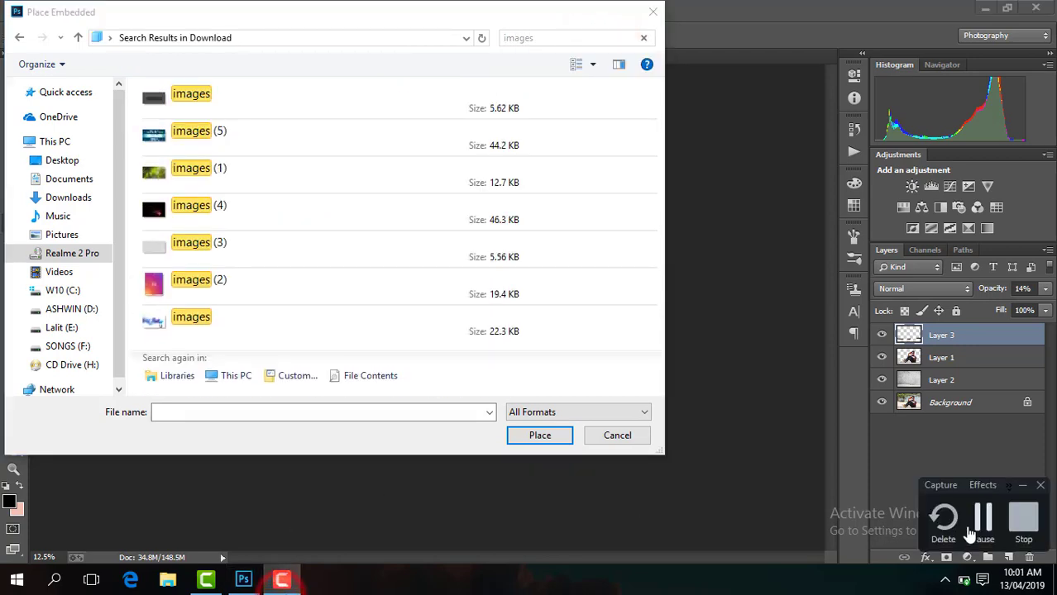
double_click(192, 95)
left_click_drag(444, 327, 529, 405)
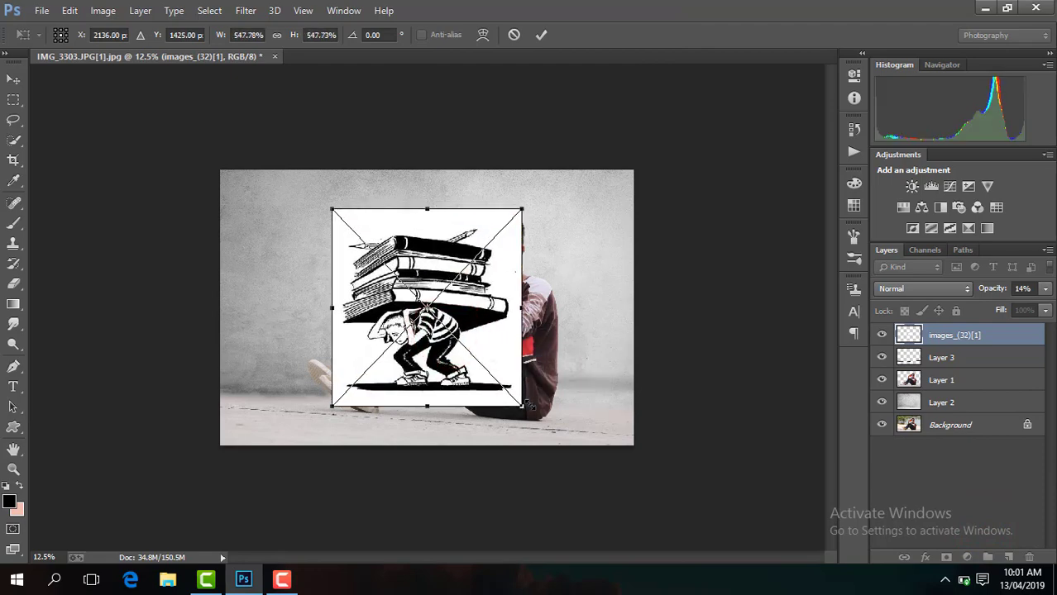
Commit the cartoon, set it to Multiply, and move its layer below Layer 1.
key("b")
left_click(898, 288)
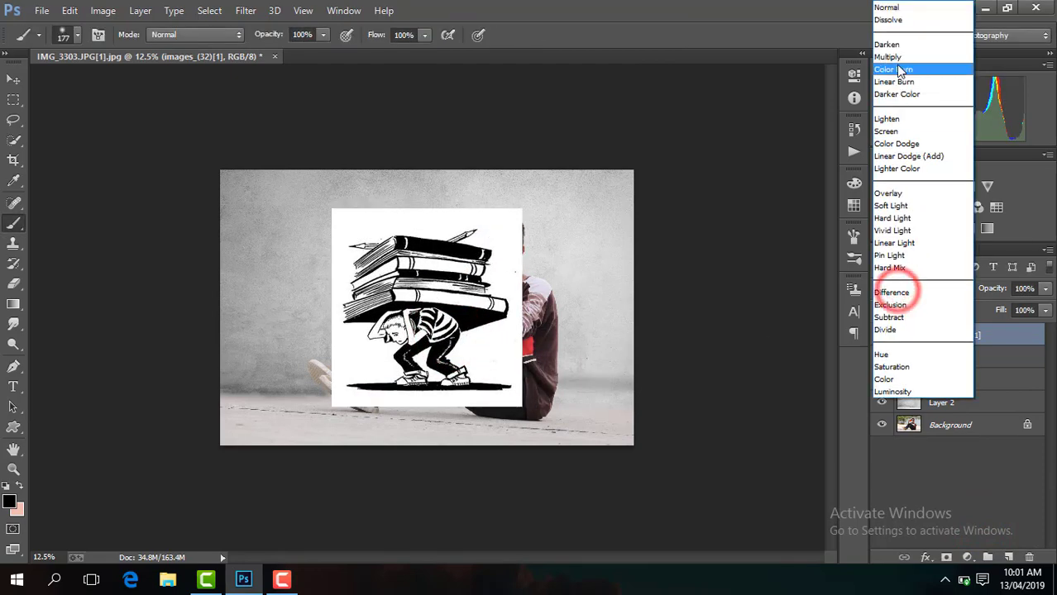
left_click(894, 57)
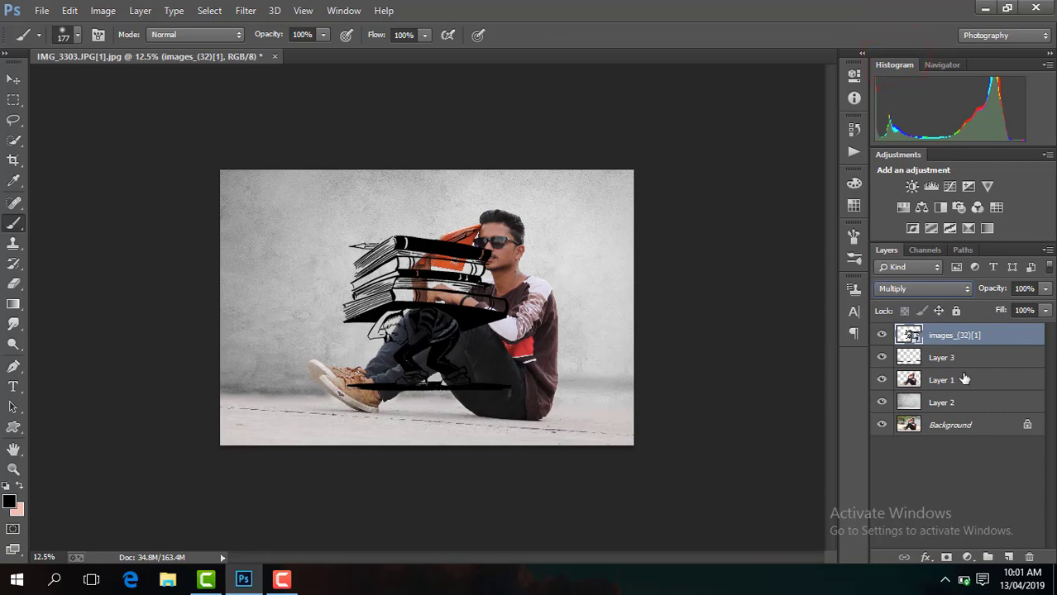
left_click_drag(950, 339, 955, 395)
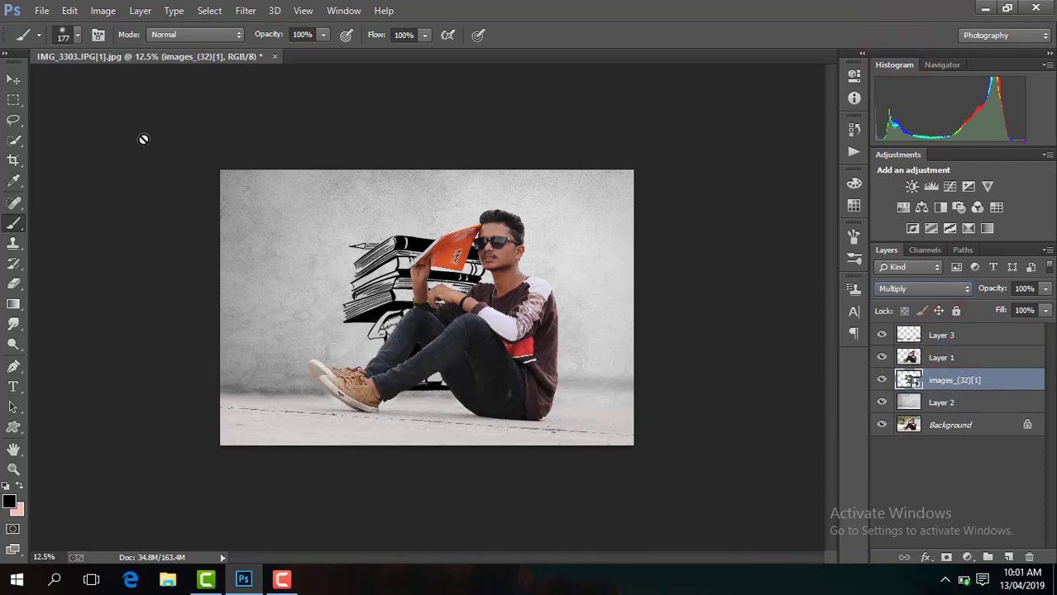
Move the drawing to the man's left, shrink it to 463%, and lower opacity to 79%.
left_click(11, 80)
mouse_move(488, 364)
left_mouse_down()
mouse_move(376, 314)
mouse_move(411, 335)
left_mouse_up()
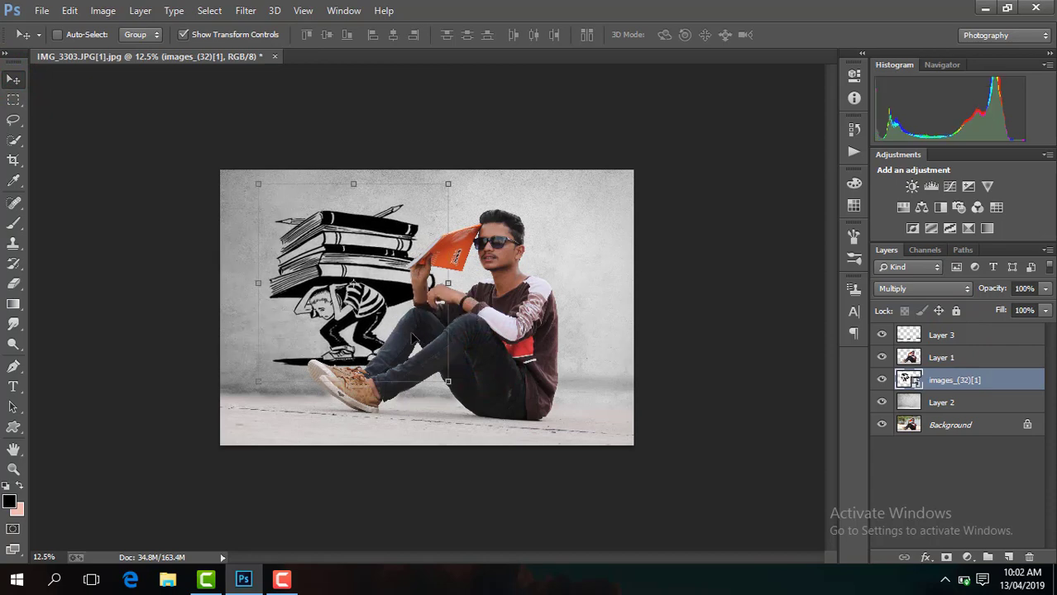
left_click_drag(446, 382, 432, 365)
key("Return")
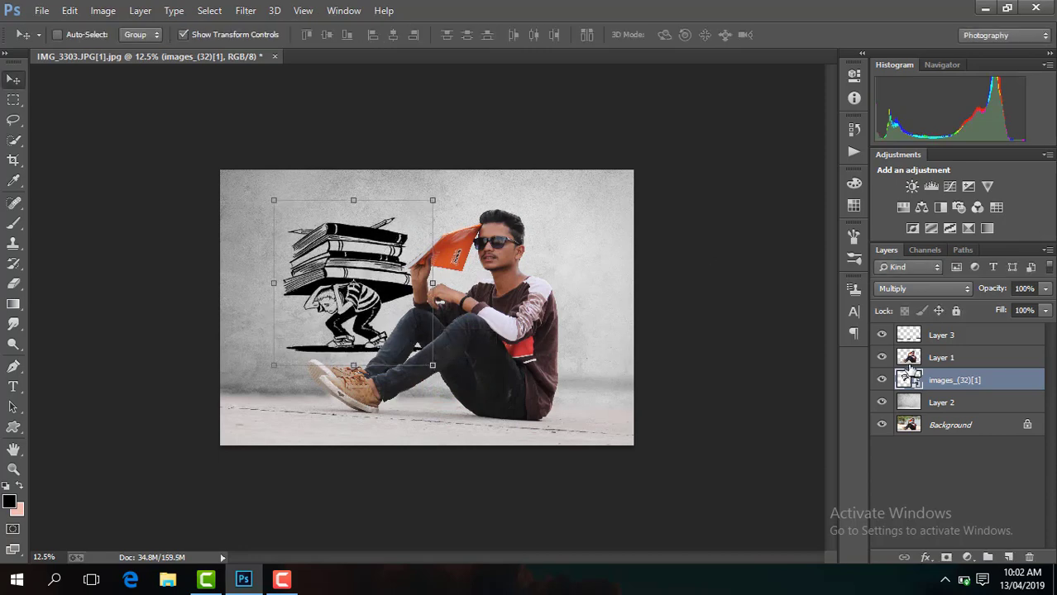
left_click(1046, 289)
left_click_drag(1047, 307, 1026, 309)
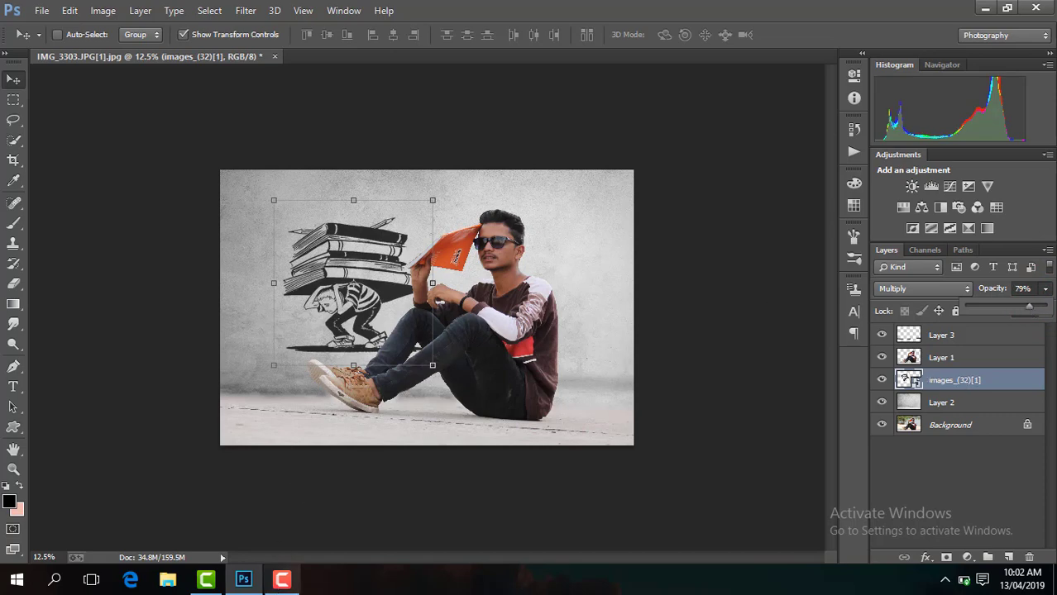
Place the fist-and-boy cartoon, enlarge it, and set it to Multiply.
left_click(985, 521)
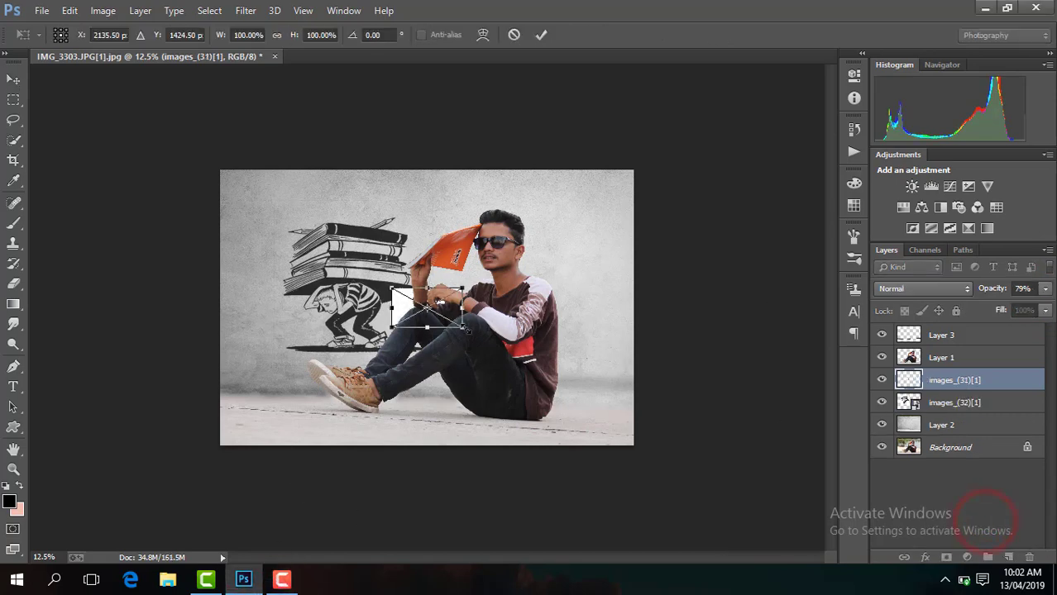
left_click_drag(464, 329, 558, 402)
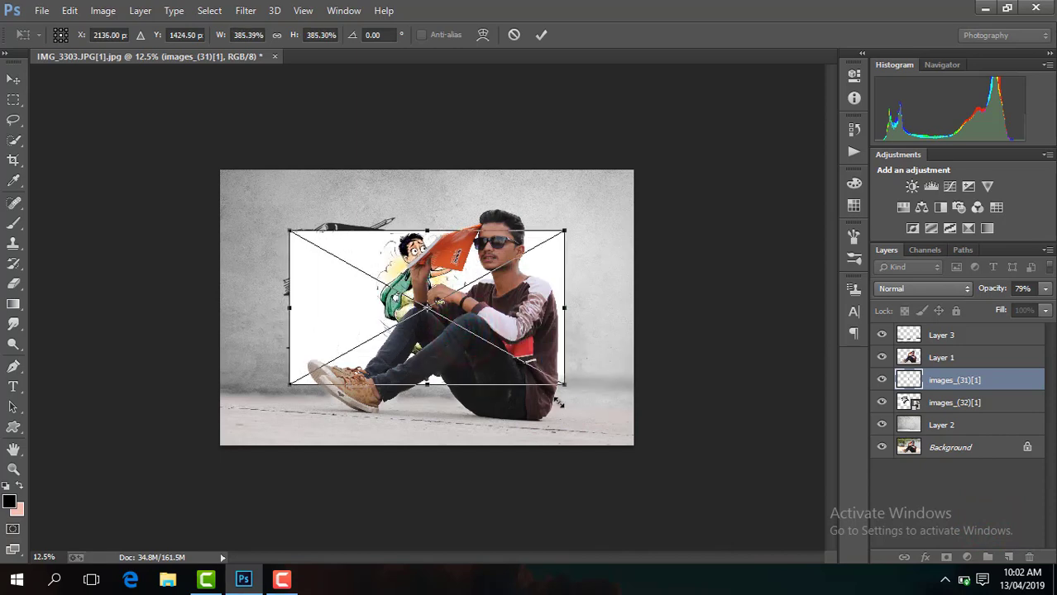
key("Return")
left_click(917, 289)
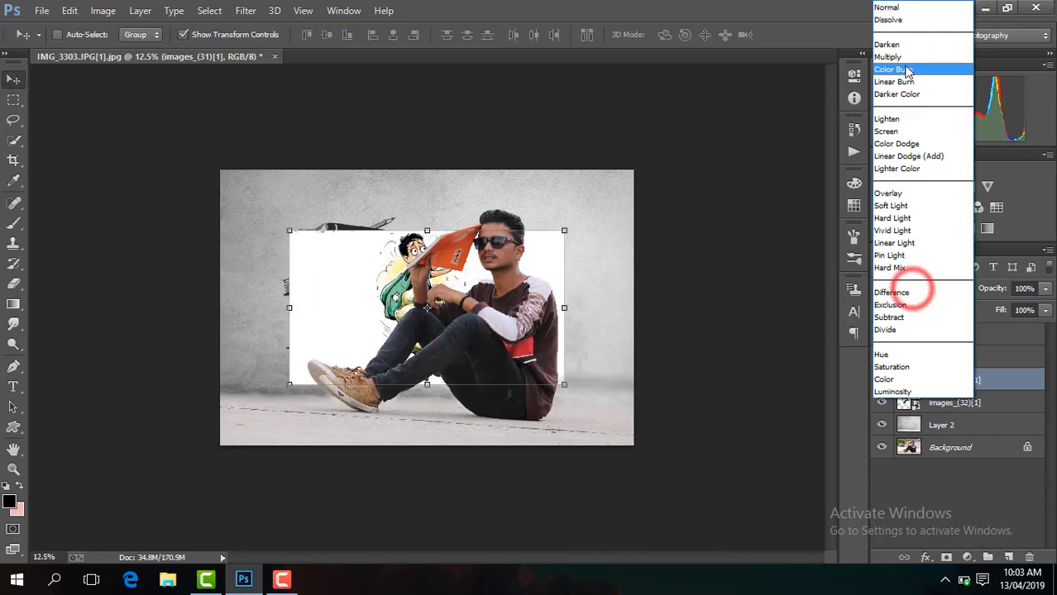
left_click(904, 57)
Move the fist cartoon to the man's right, enlarging it to about 486%.
left_click_drag(563, 385, 583, 399)
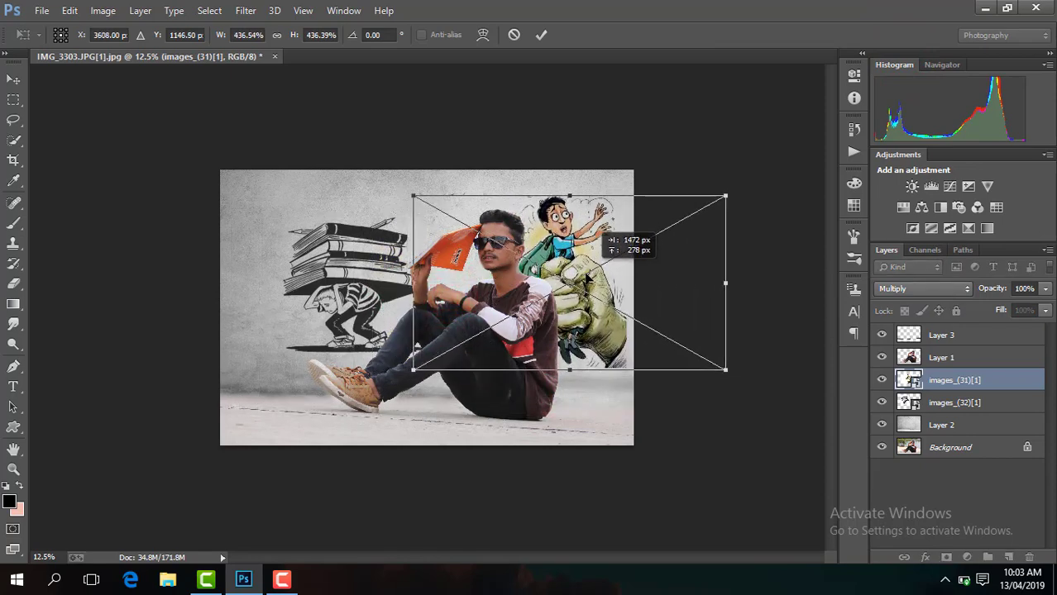
mouse_move(445, 311)
left_mouse_down()
mouse_move(580, 291)
mouse_move(593, 303)
left_mouse_up()
left_click_drag(419, 215, 385, 198)
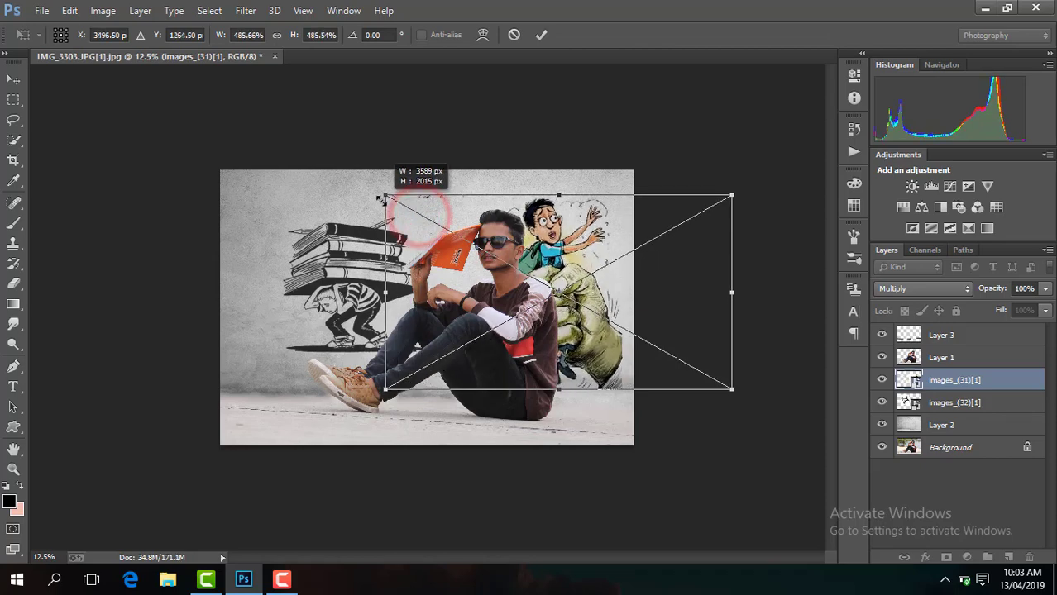
key("Return")
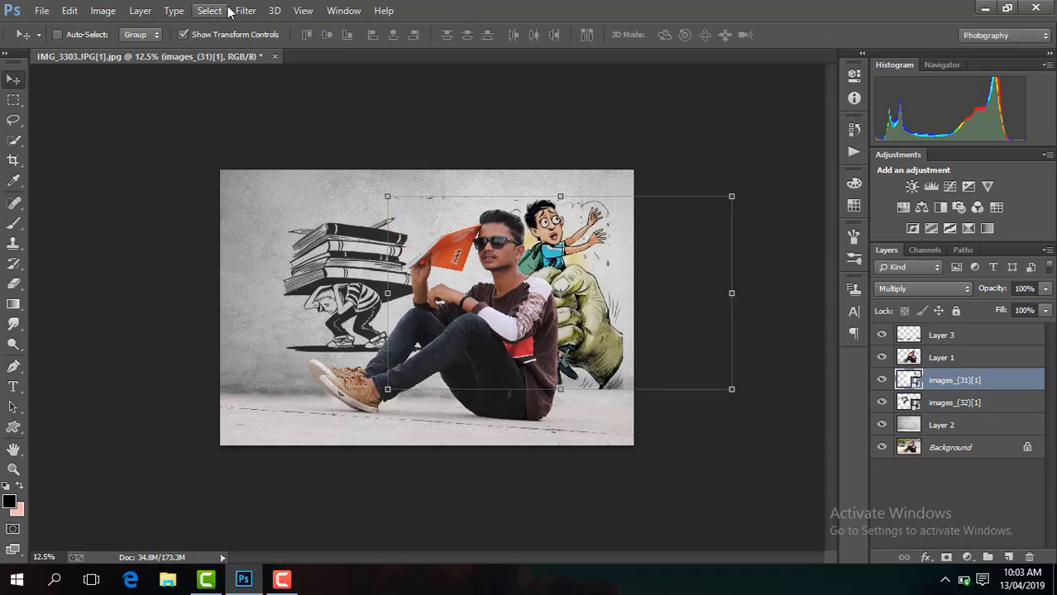
left_click(246, 10)
Desaturate the fist cartoon with Camera Raw Vibrance and Saturation -100, then nudge the book carrier left.
left_click(297, 101)
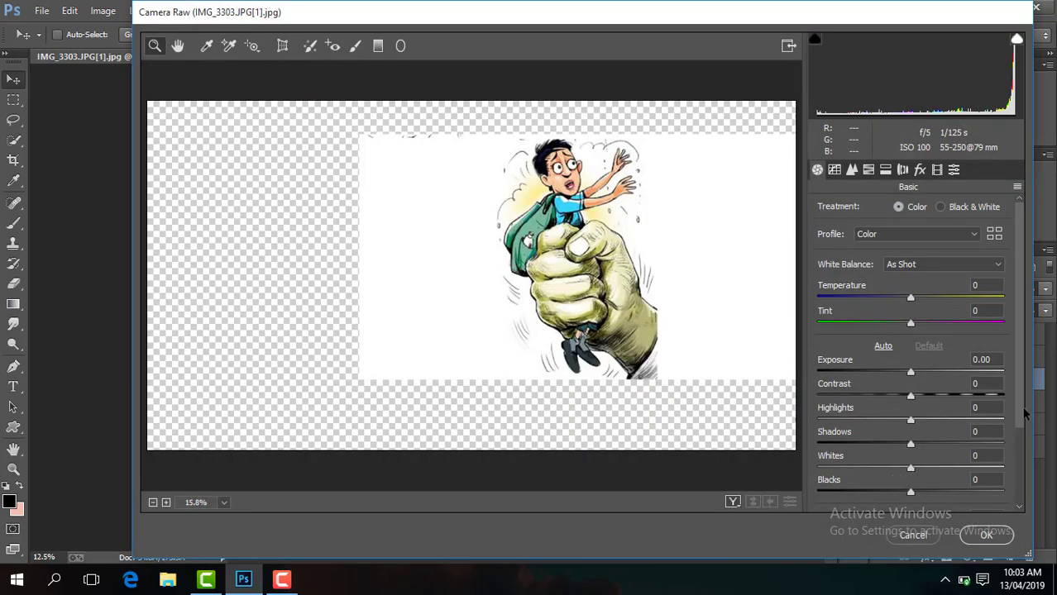
left_click(1020, 409)
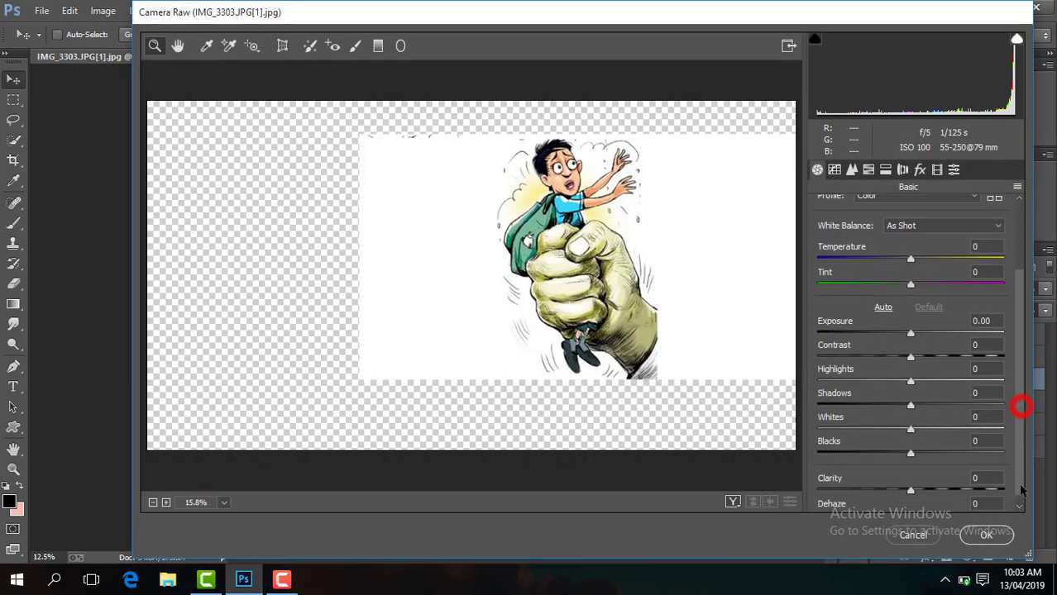
left_click_drag(909, 477, 817, 474)
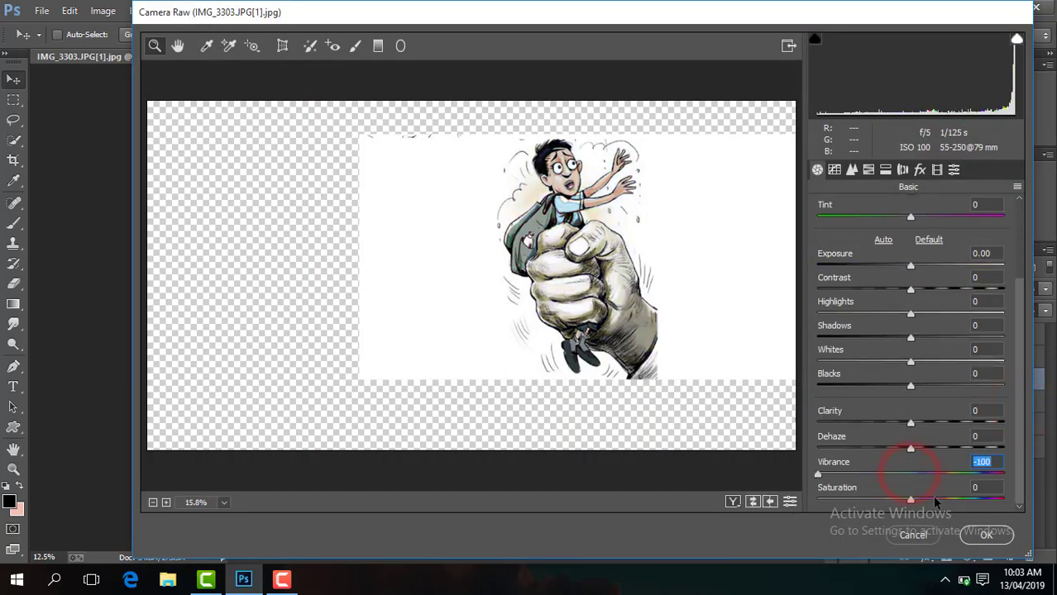
left_click_drag(910, 500, 731, 505)
left_click(986, 534)
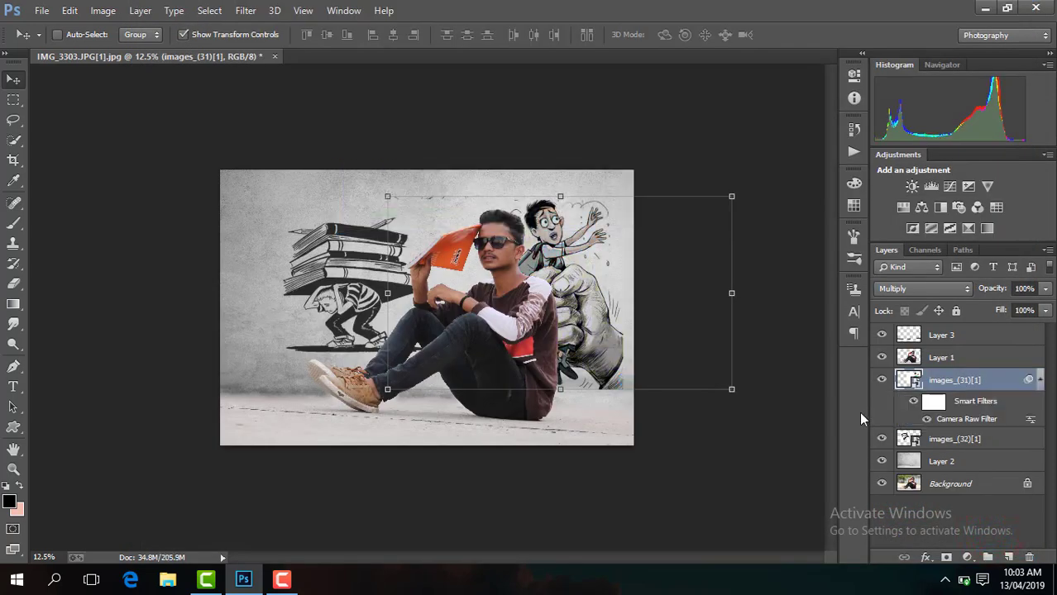
left_click(959, 437)
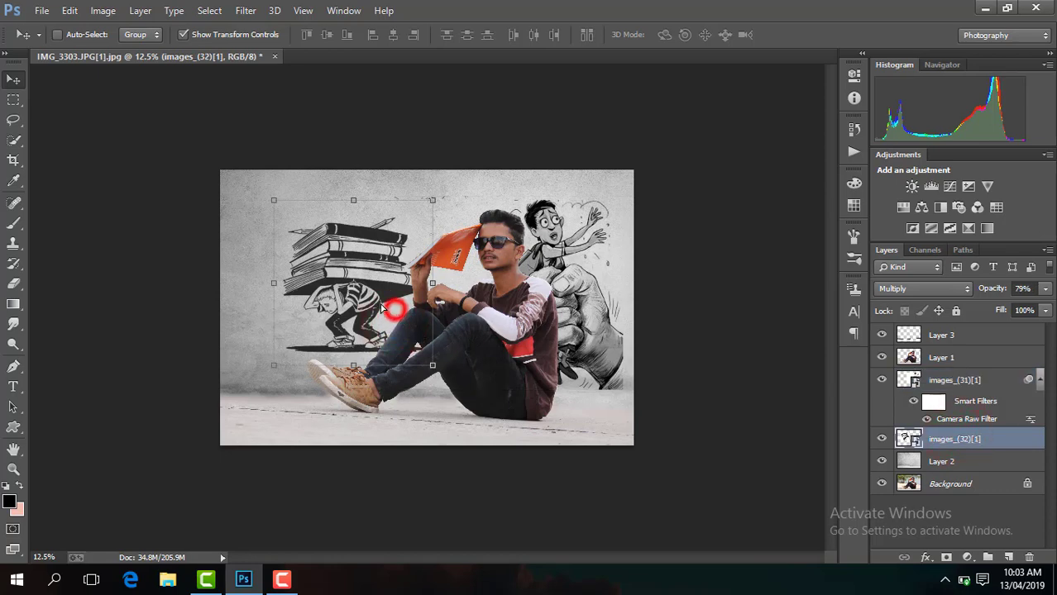
left_click_drag(382, 307, 379, 307)
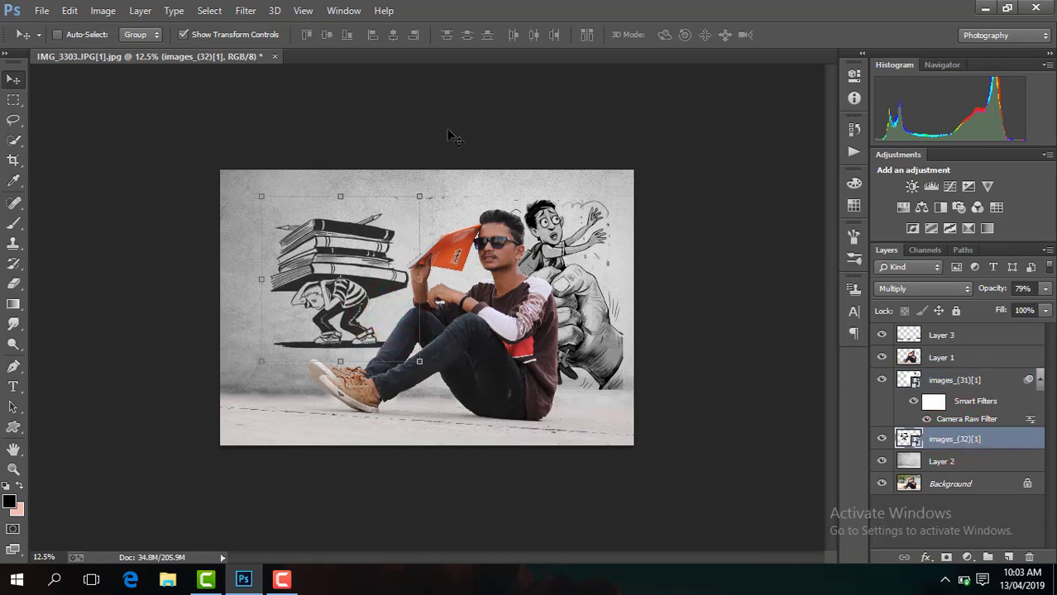
left_click(41, 11)
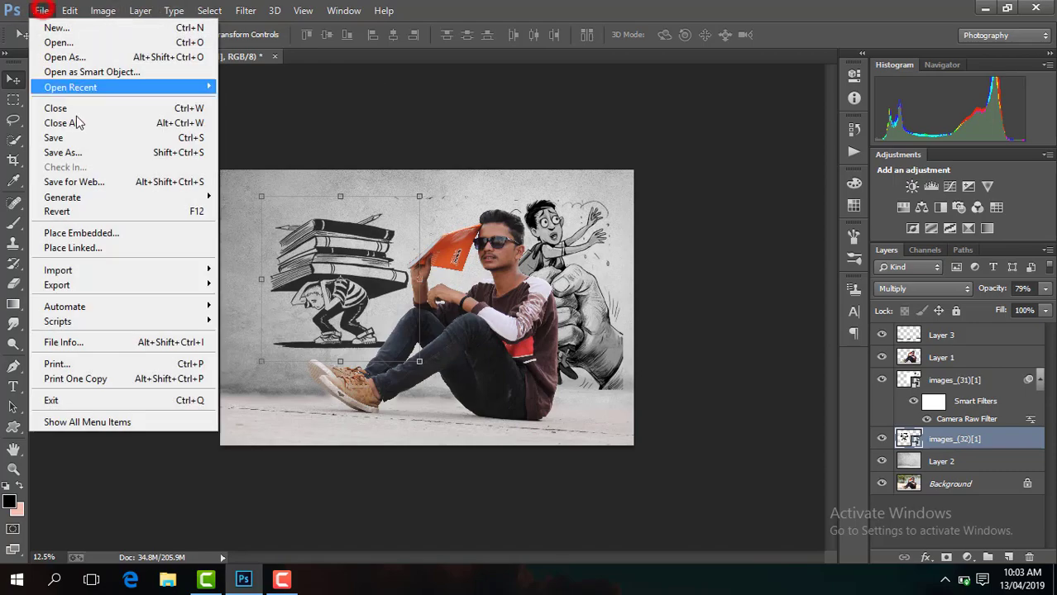
left_click(118, 238)
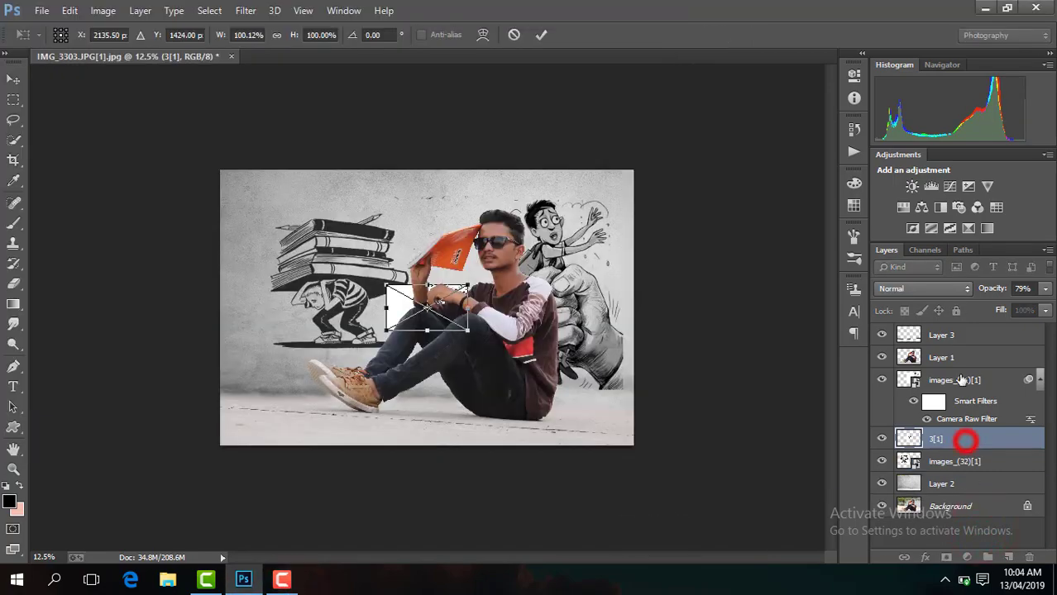
left_click(545, 36)
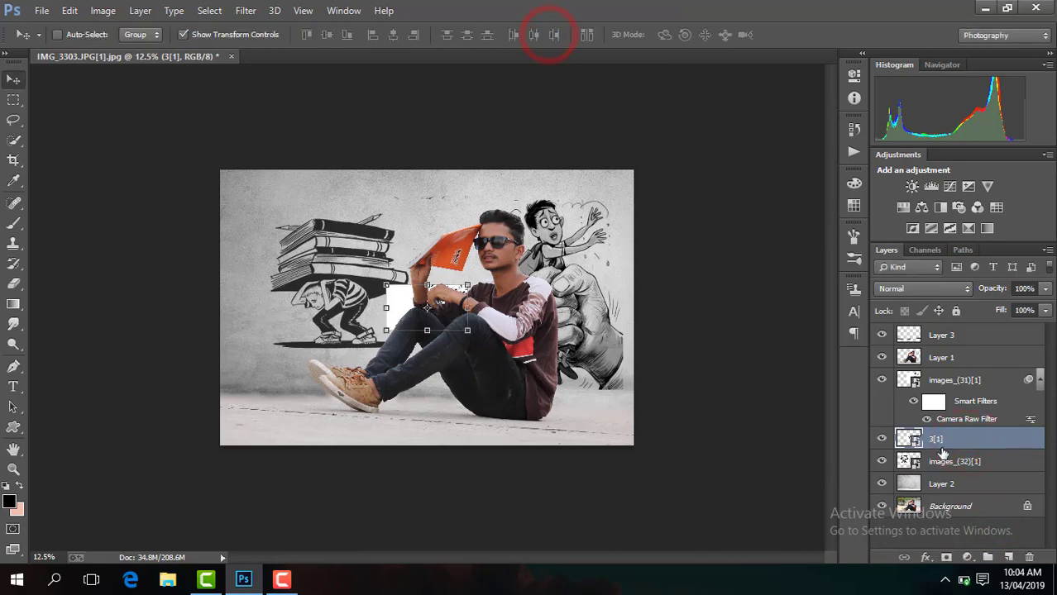
left_click_drag(943, 441, 937, 334)
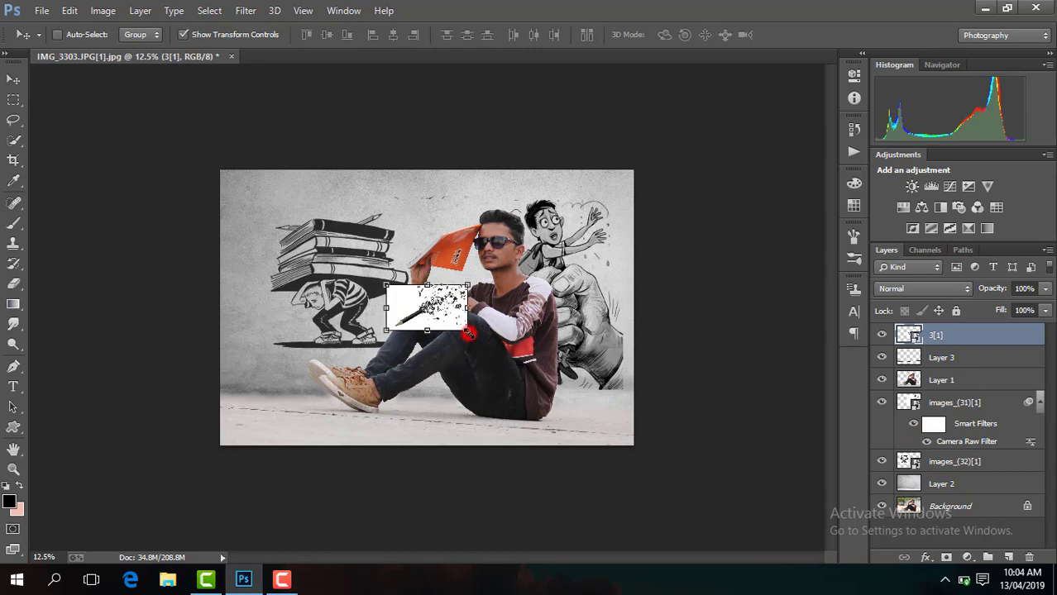
left_click_drag(467, 330, 516, 359)
key("Return")
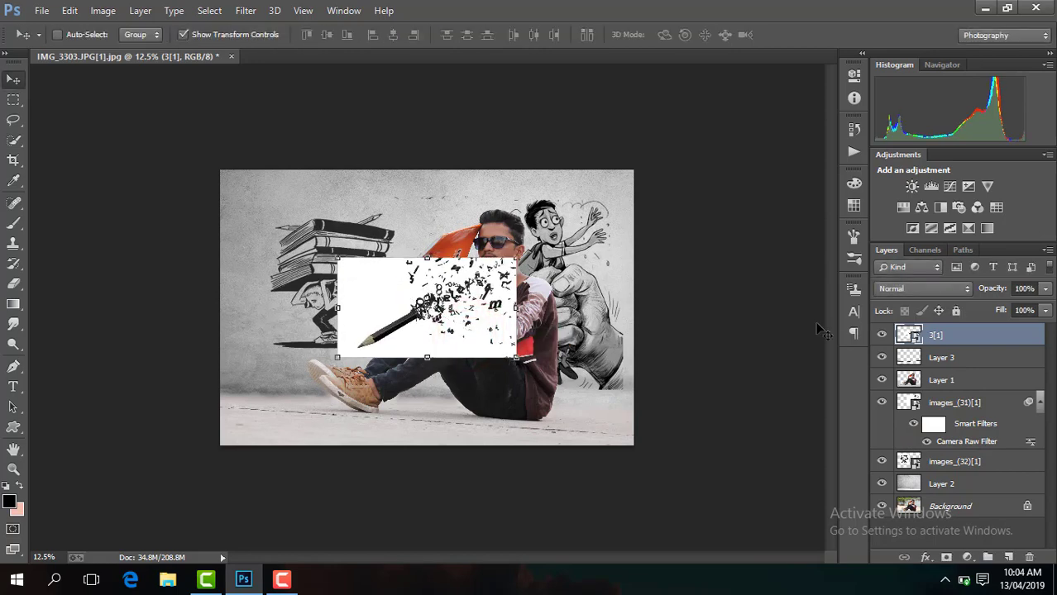
left_click(905, 289)
left_click(886, 62)
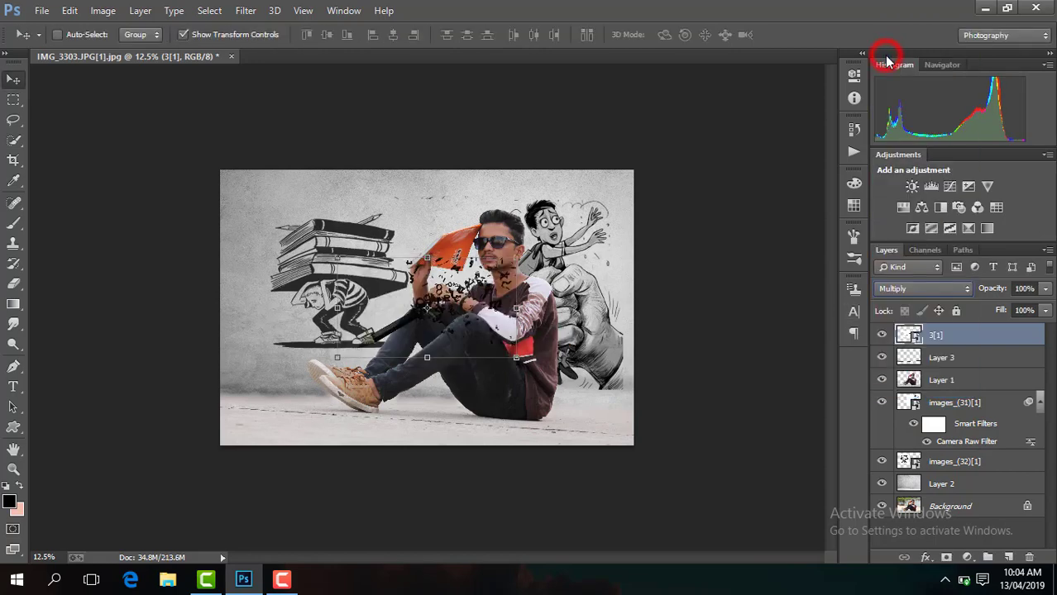
left_click_drag(476, 318, 592, 388)
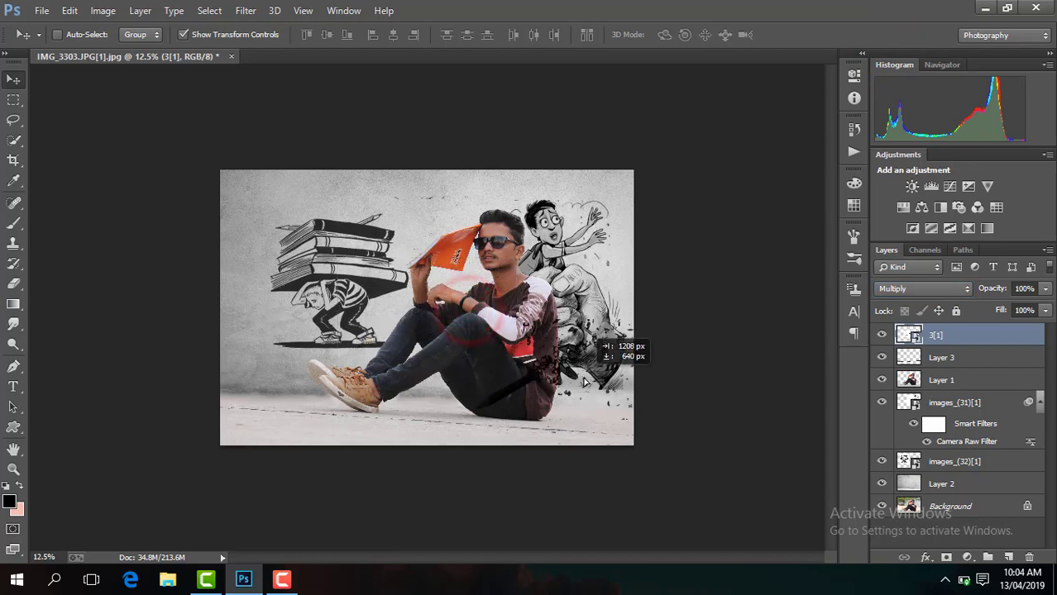
left_click(897, 291)
left_click(902, 130)
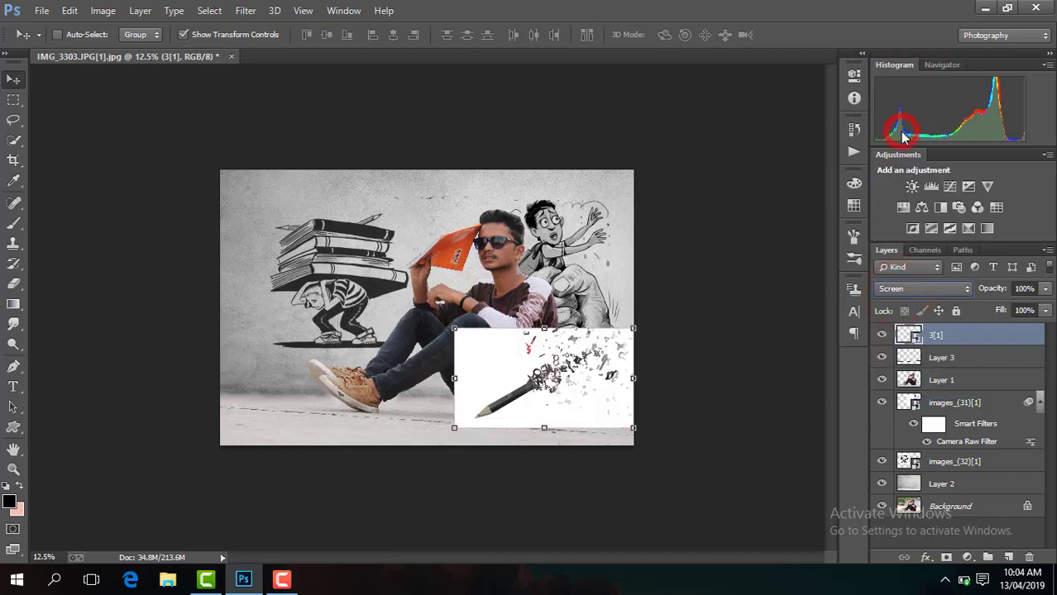
left_click(906, 289)
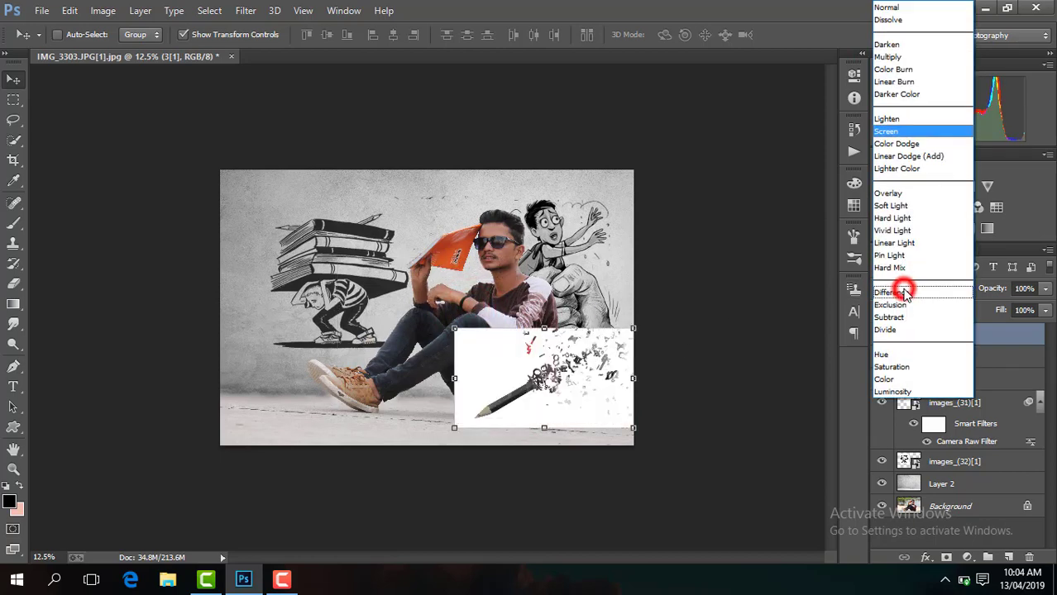
left_click(898, 190)
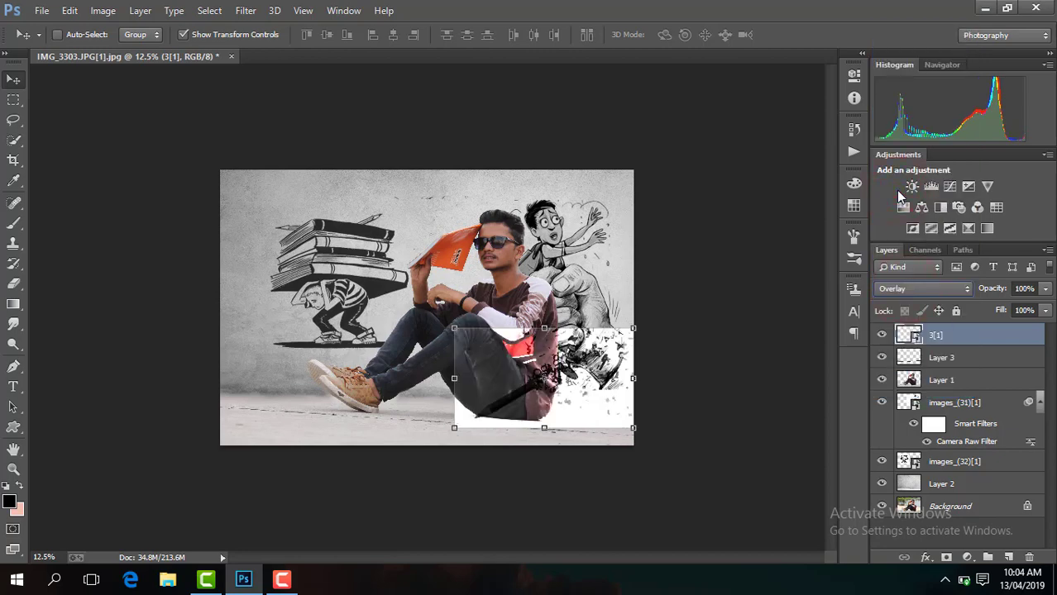
left_click(899, 290)
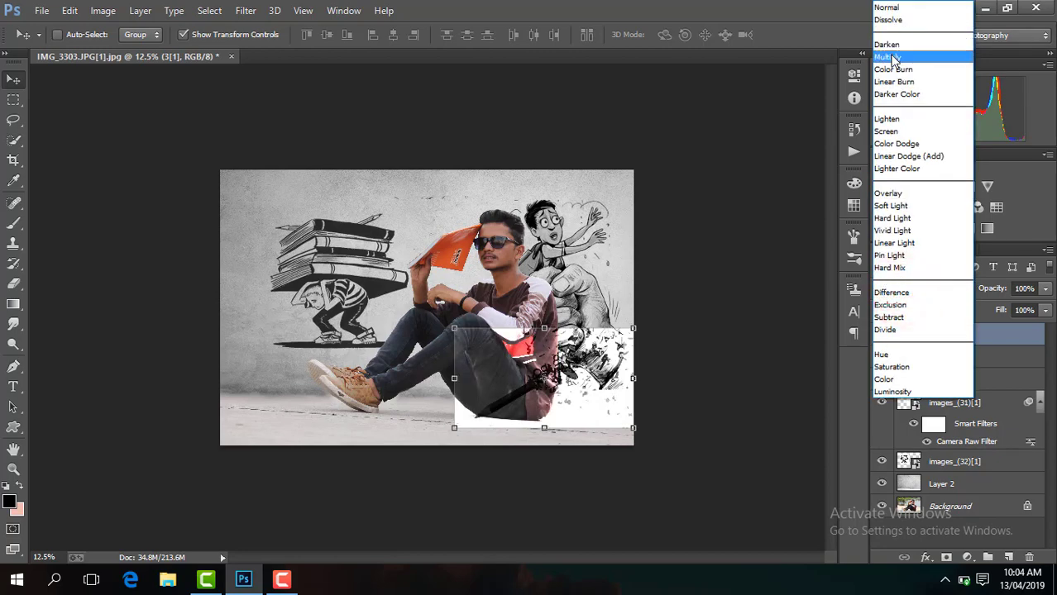
left_click(888, 57)
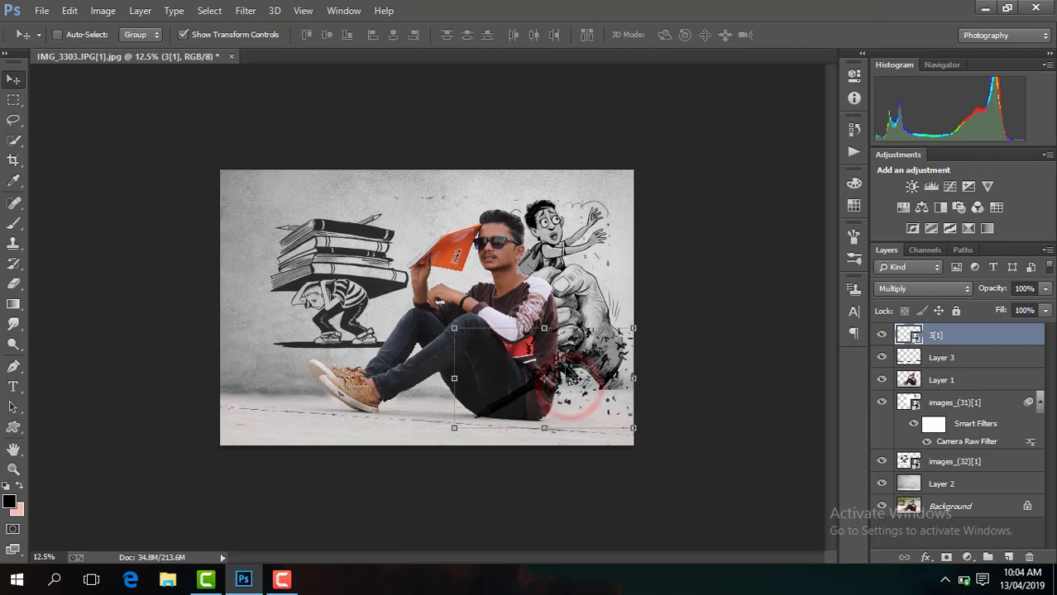
mouse_move(575, 373)
left_mouse_down()
mouse_move(505, 391)
mouse_move(334, 377)
mouse_move(479, 370)
left_mouse_up()
key("ctrl+t")
key("ctrl+plus")
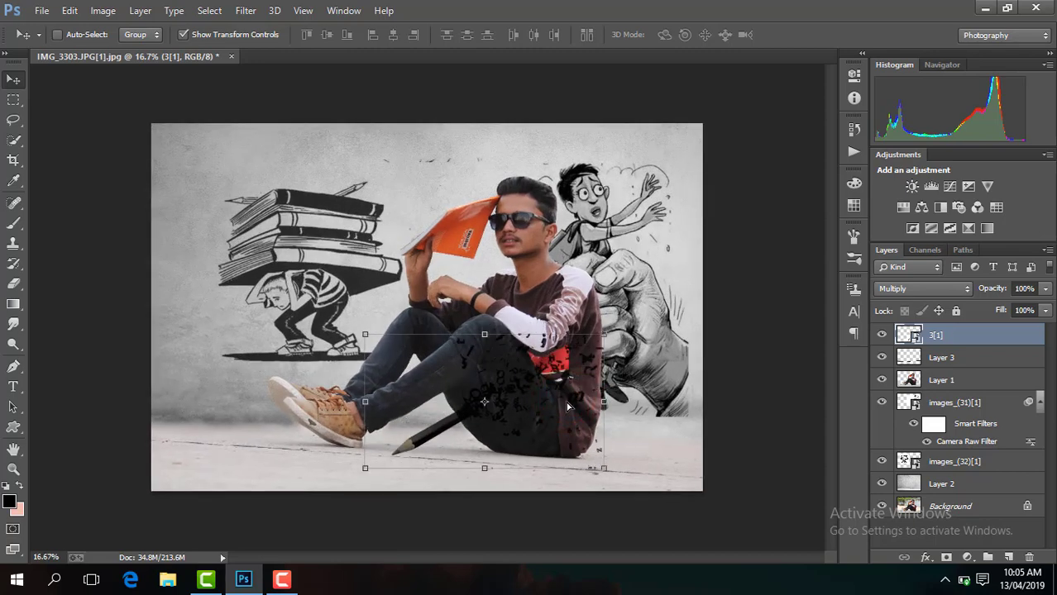
left_click_drag(568, 406, 738, 407)
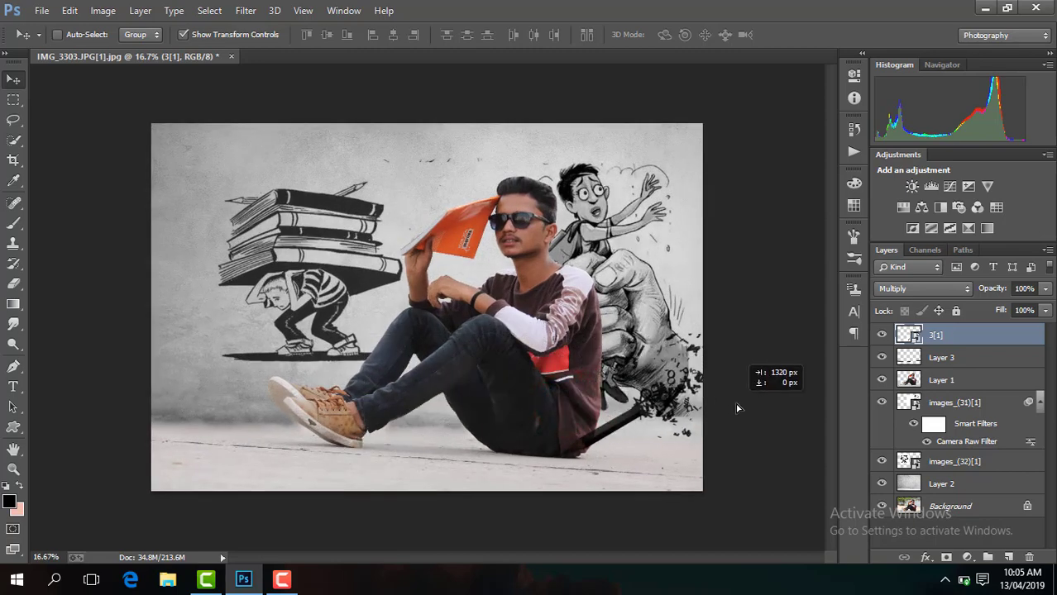
key("Delete")
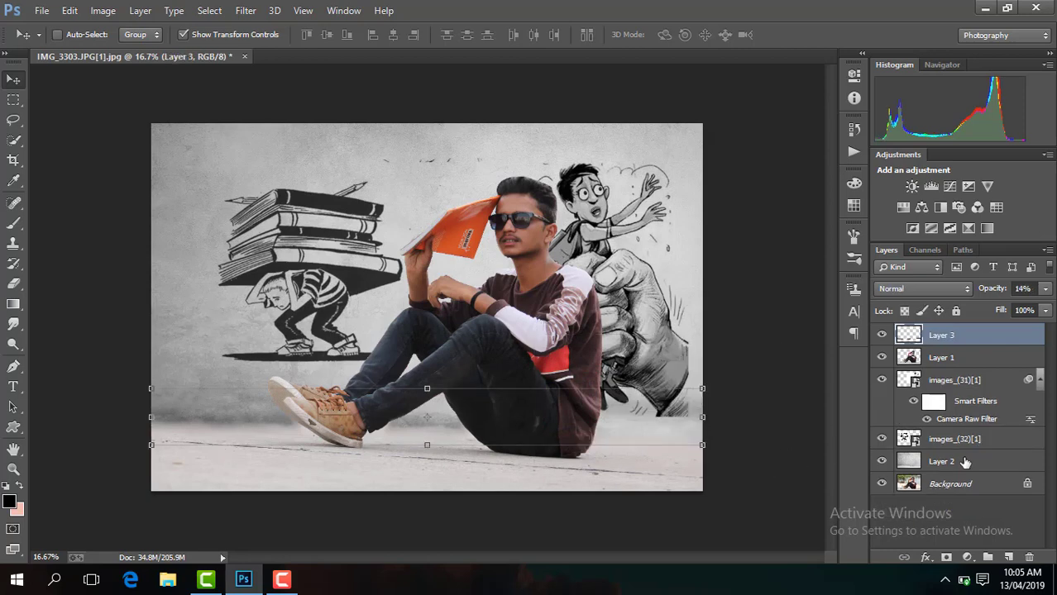
left_click(948, 362)
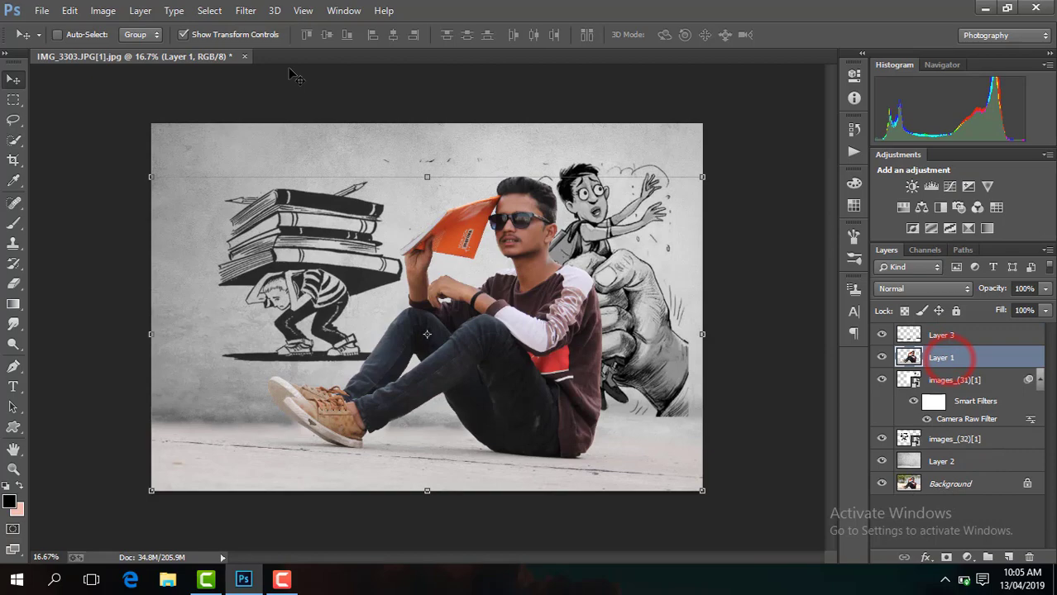
In Camera Raw on the man, raise Contrast to +9 and adjust per-colour HSL settings.
left_click(246, 10)
left_click(316, 102)
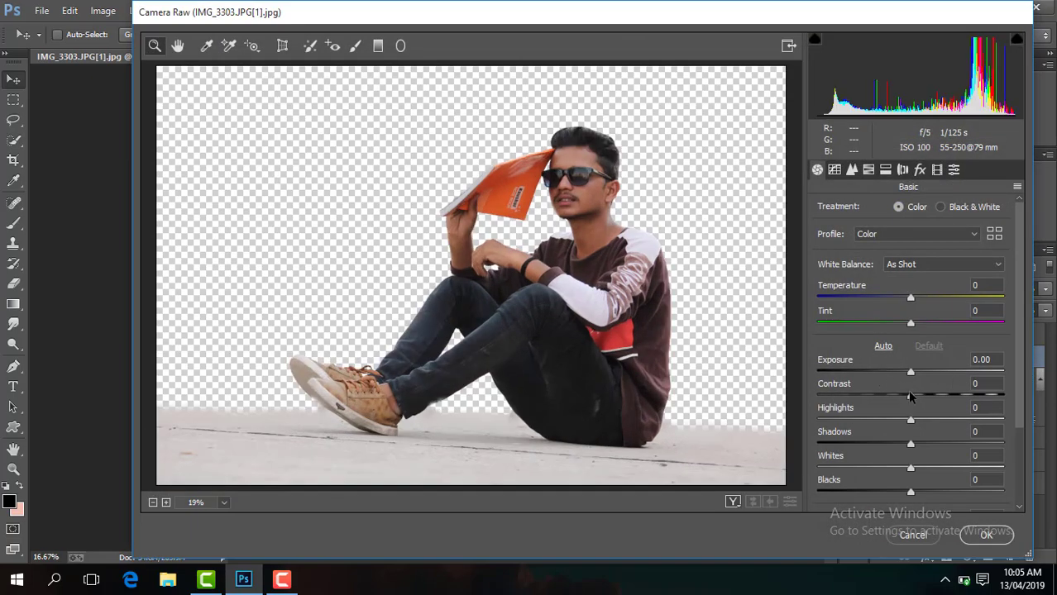
mouse_move(908, 395)
left_mouse_down()
mouse_move(917, 398)
mouse_move(912, 374)
left_mouse_up()
left_click(868, 170)
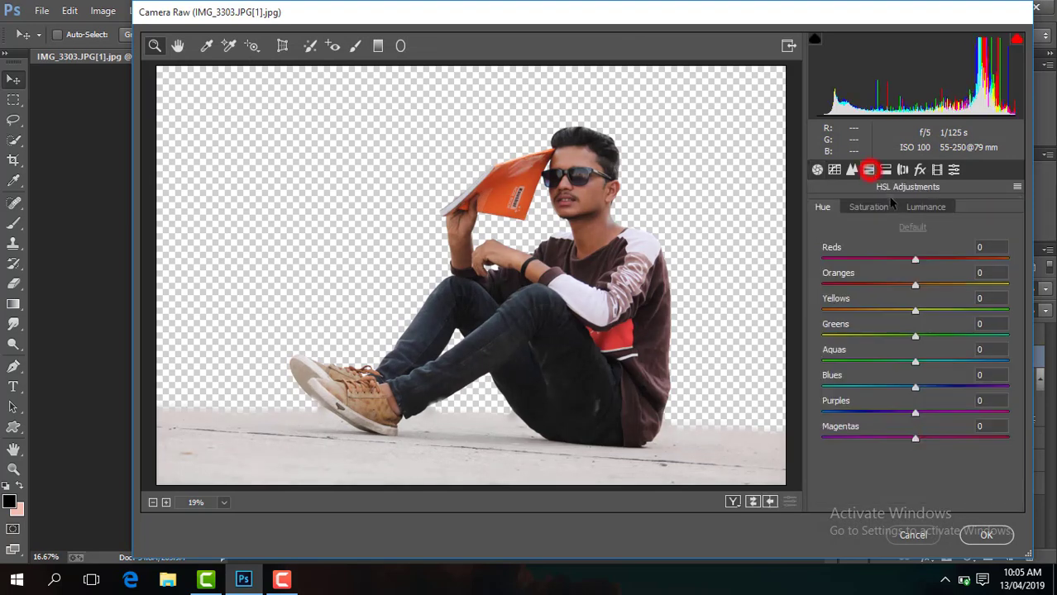
left_click_drag(915, 285, 765, 304)
left_click(868, 207)
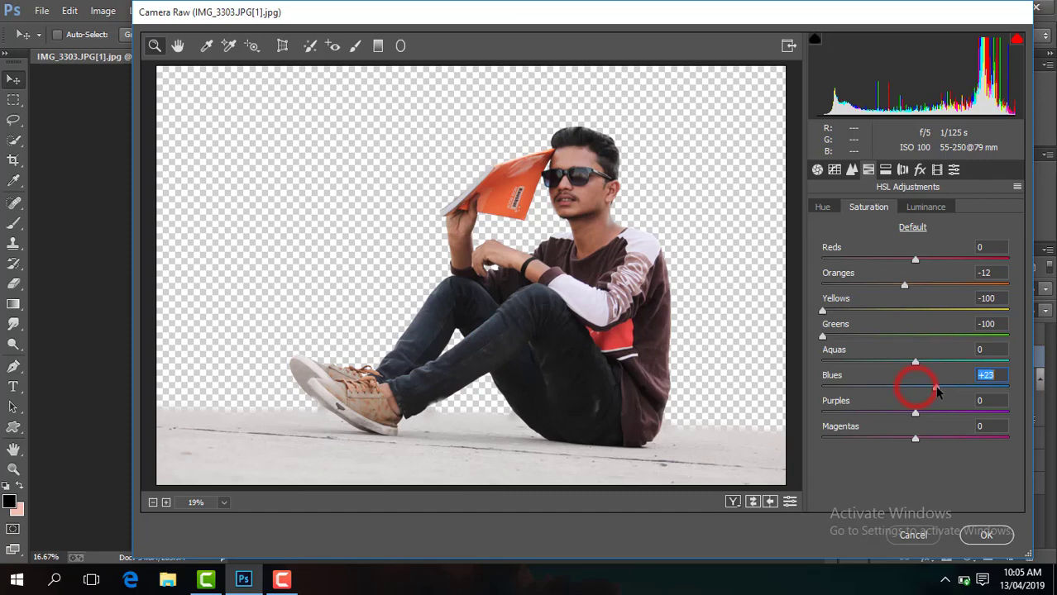
left_click(826, 207)
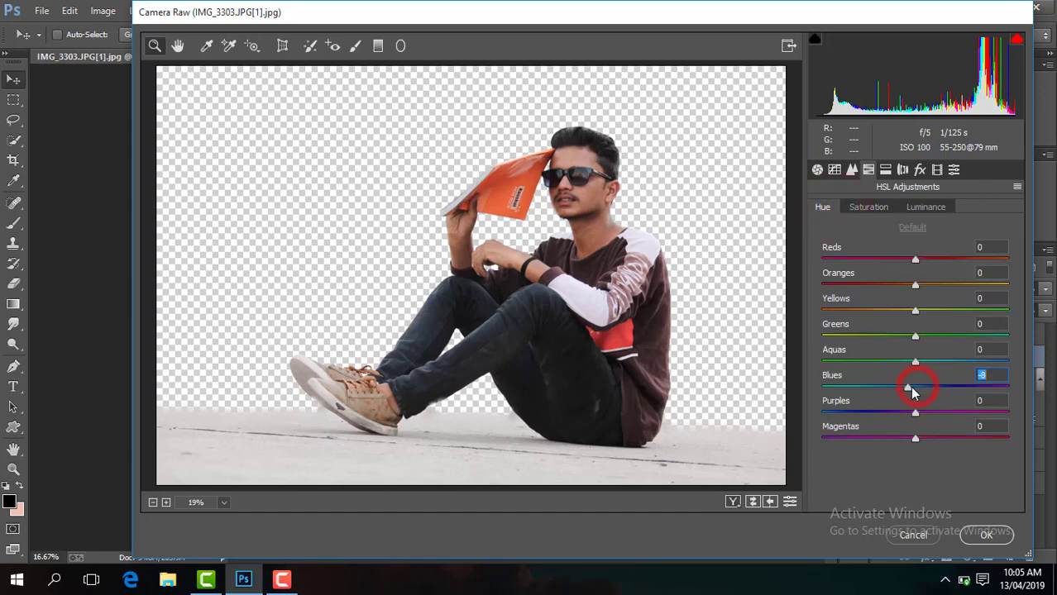
Set Exposure to +0.30, cool Temperature to -3, and apply the grade.
left_click(853, 170)
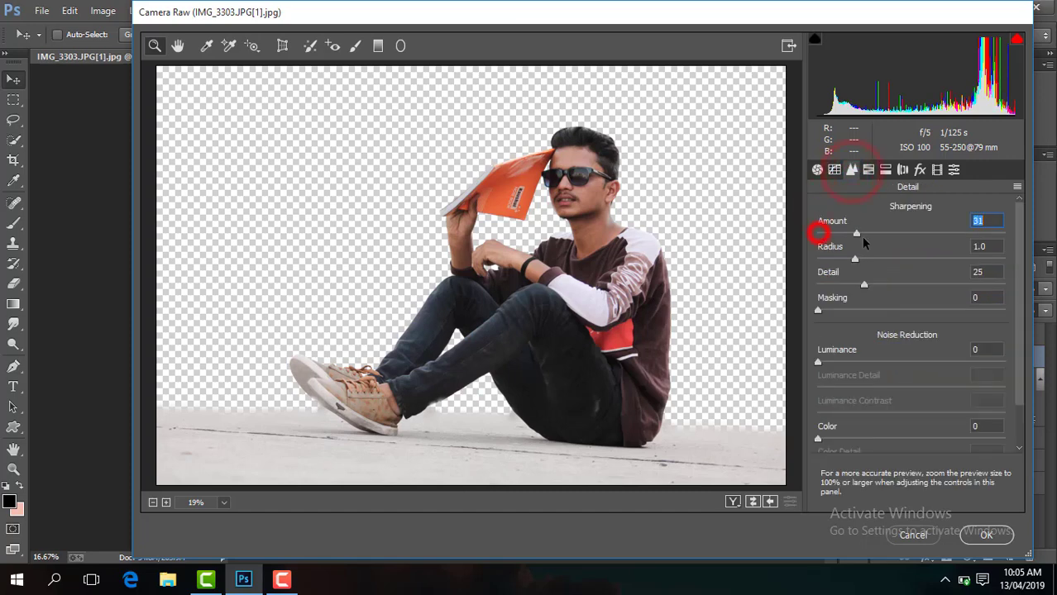
left_click(817, 171)
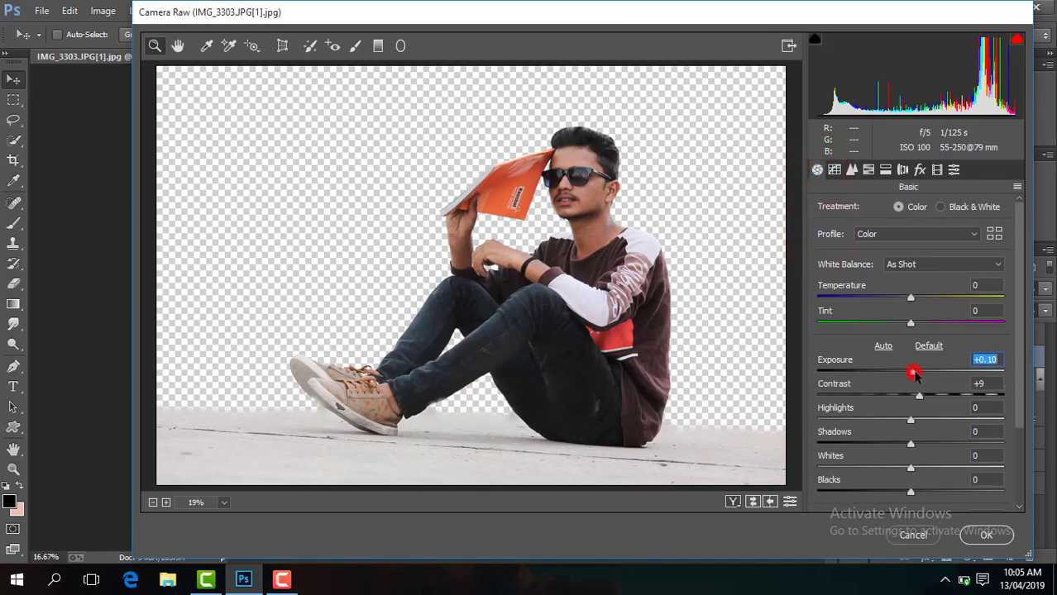
left_click_drag(913, 374, 918, 376)
left_click_drag(909, 300, 908, 299)
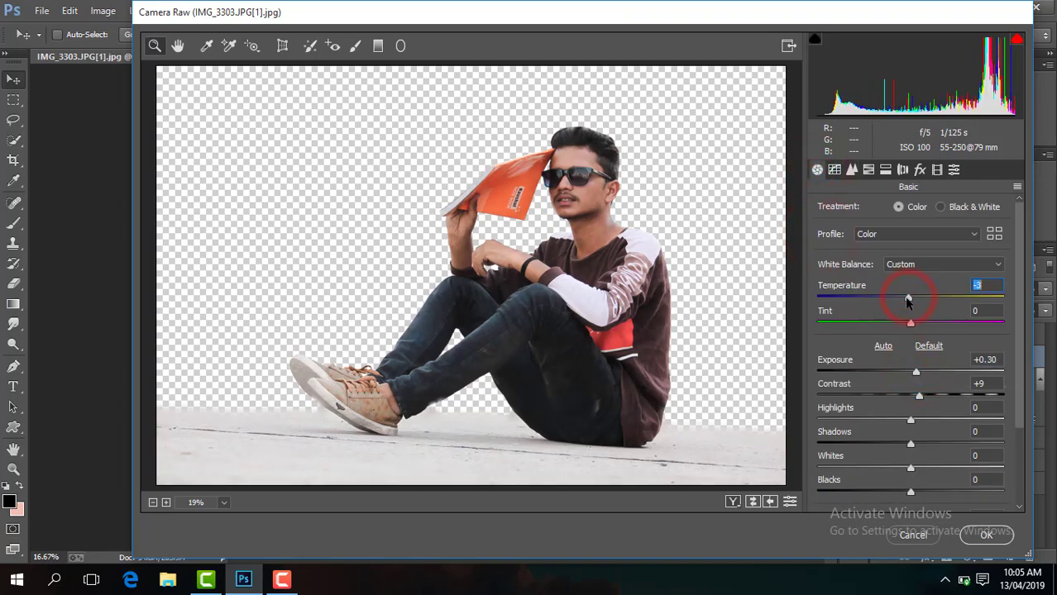
left_click(988, 537)
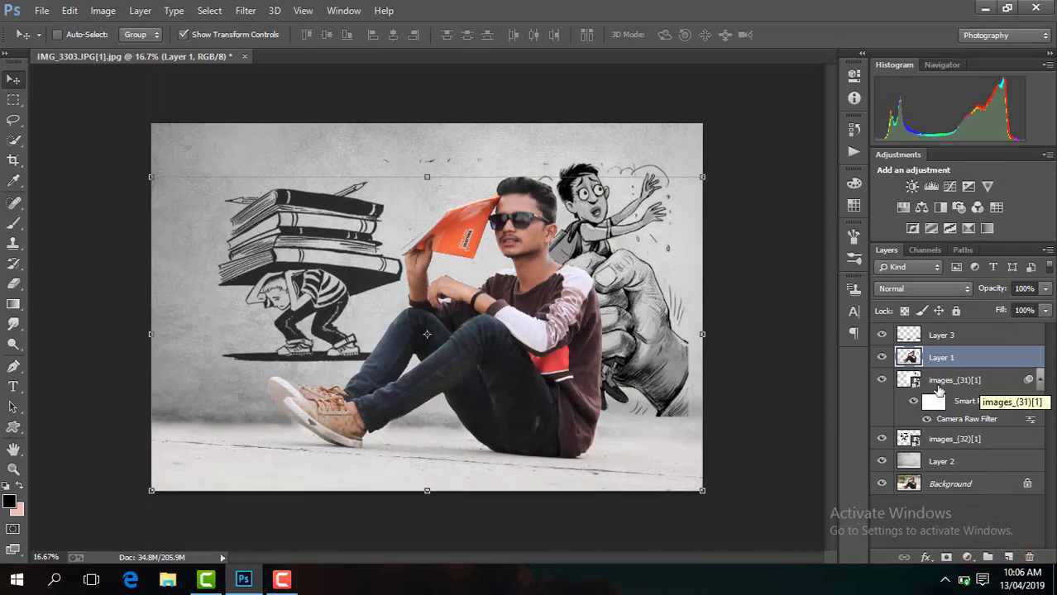
Move the hand-and-boy drawing 186 px to the right.
key("ctrl+minus")
key("ctrl+plus")
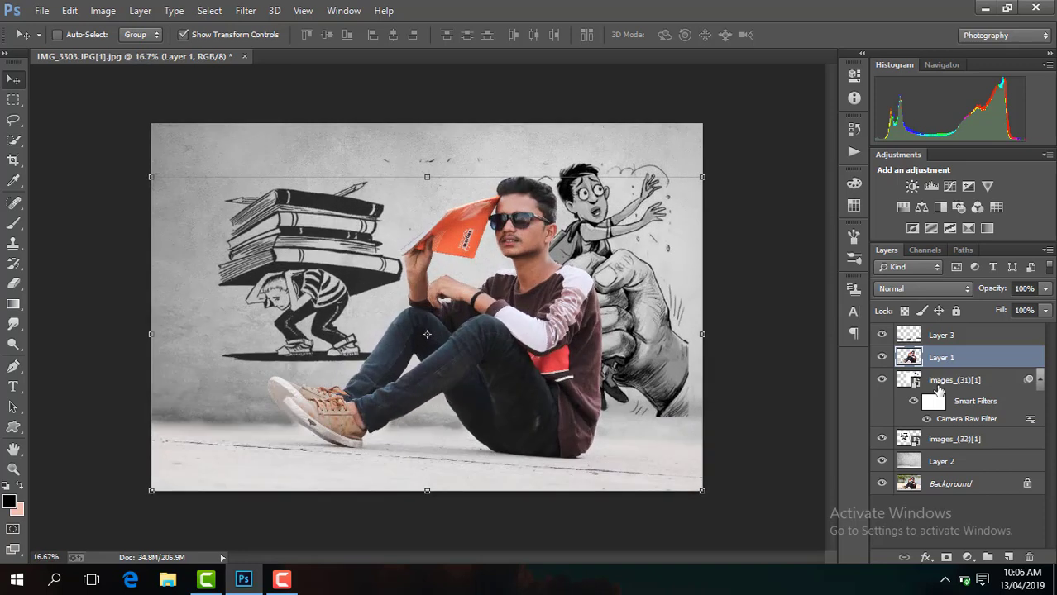
left_click(956, 441)
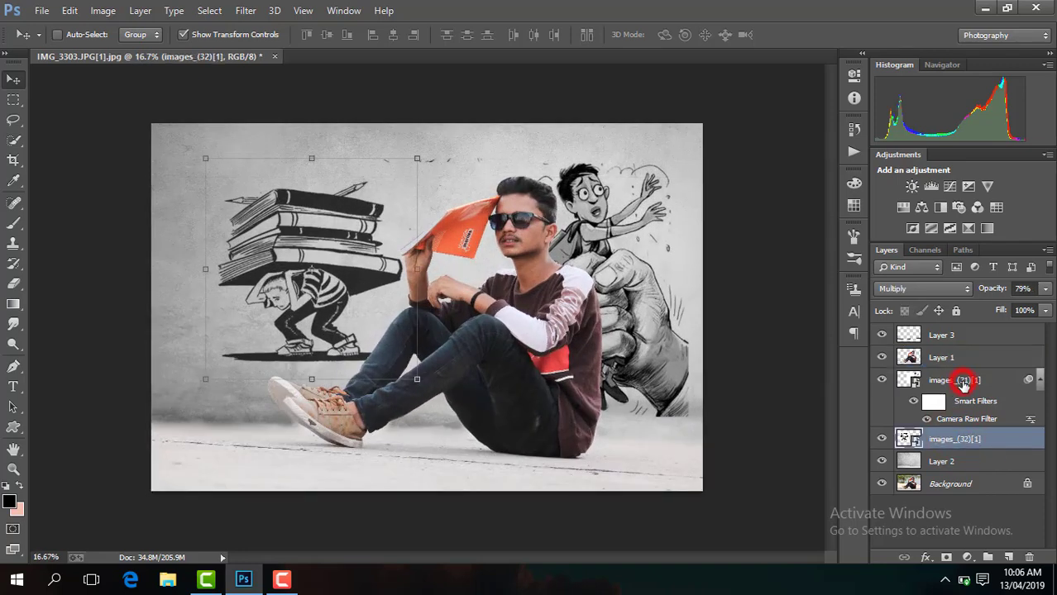
left_click(961, 382)
left_click_drag(700, 346, 726, 346)
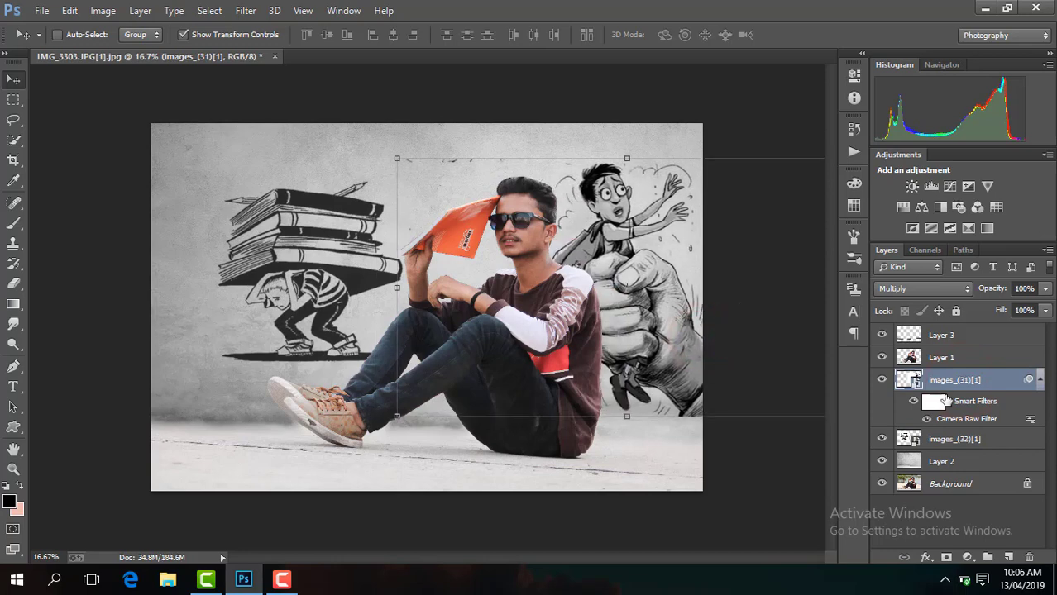
Enlarge the books drawing and shift it up.
left_click(953, 431)
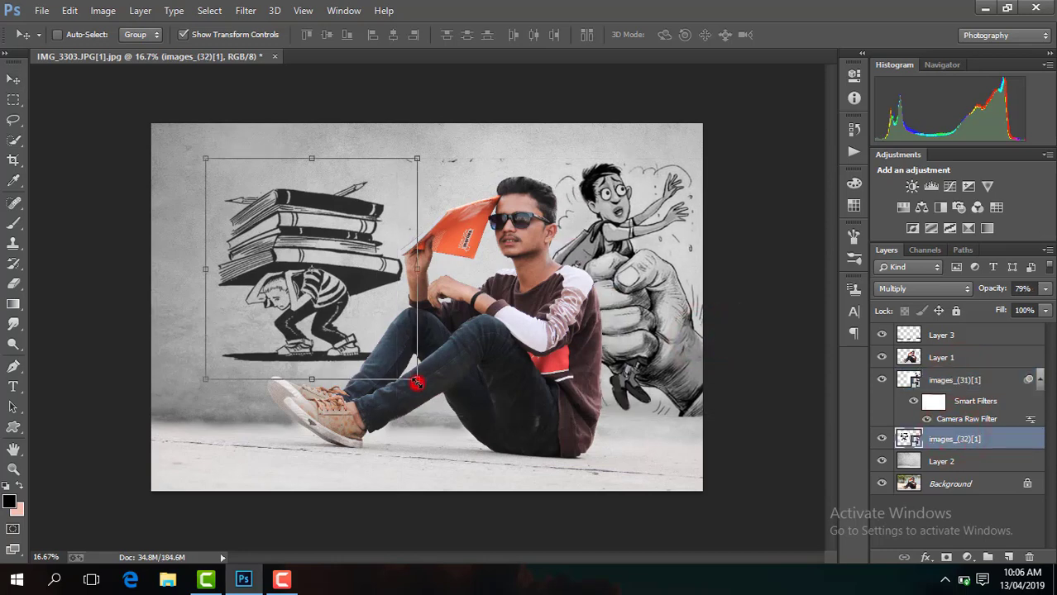
left_click(416, 379)
left_click_drag(416, 379, 502, 426)
key("Return")
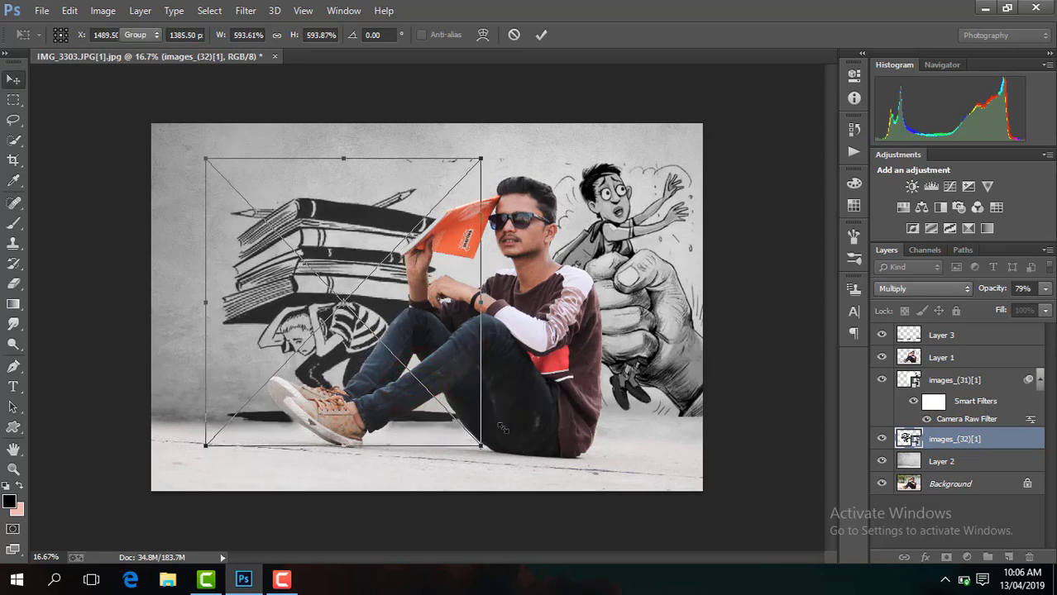
mouse_move(384, 364)
left_mouse_down()
mouse_move(395, 336)
mouse_move(361, 344)
left_mouse_up()
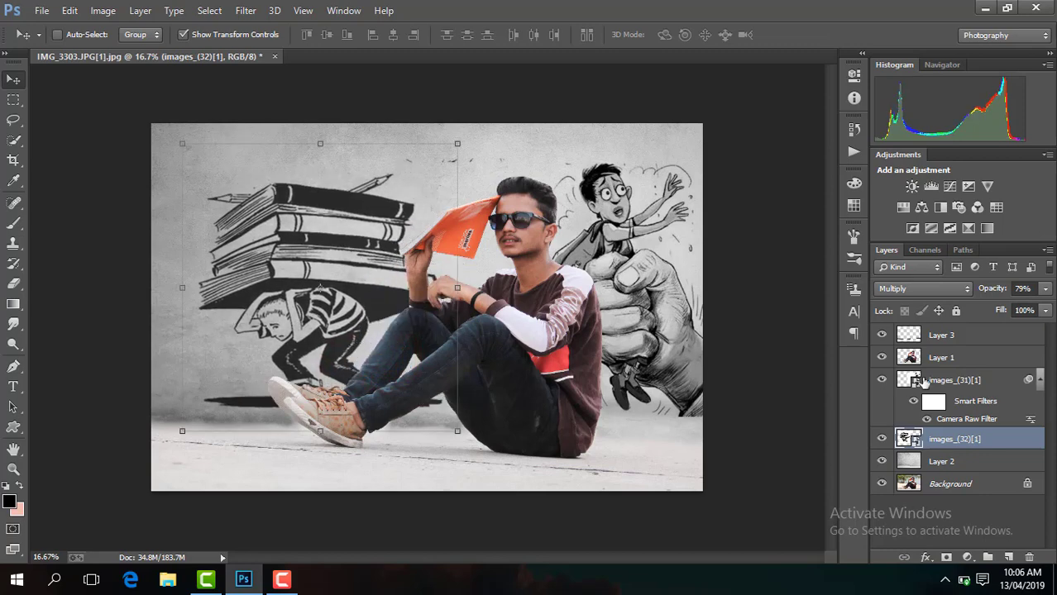
Enlarge the hand-and-boy drawing toward the upper left.
left_click(950, 380)
left_click(394, 158)
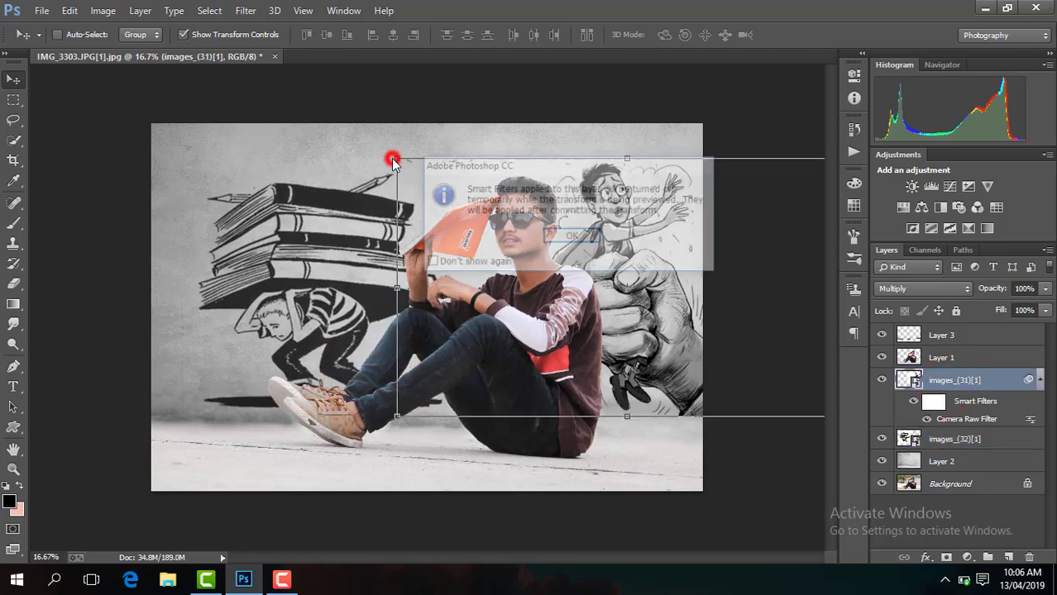
left_click(572, 236)
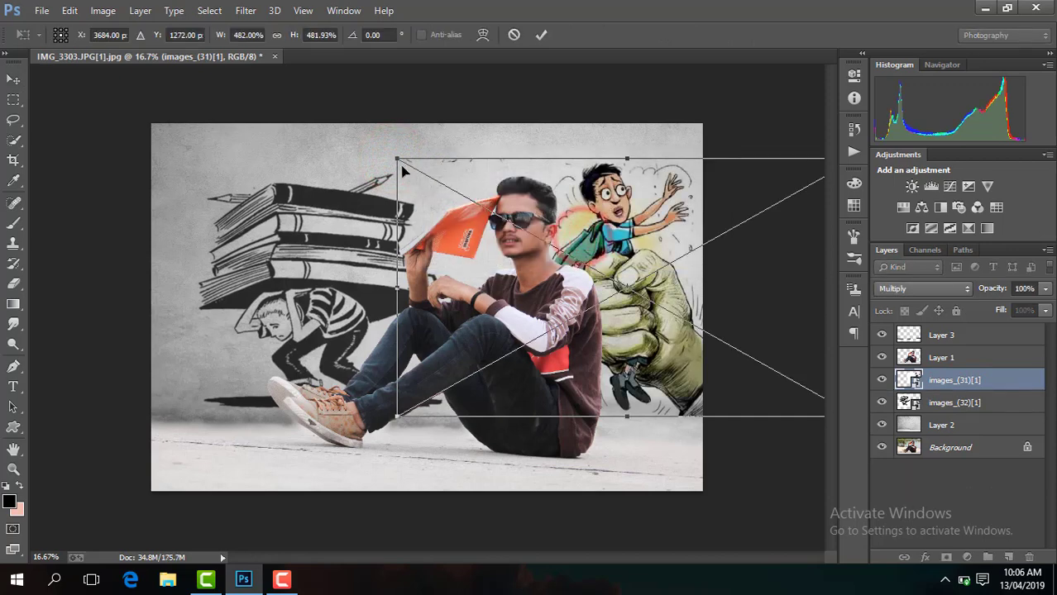
left_click_drag(394, 158, 359, 143)
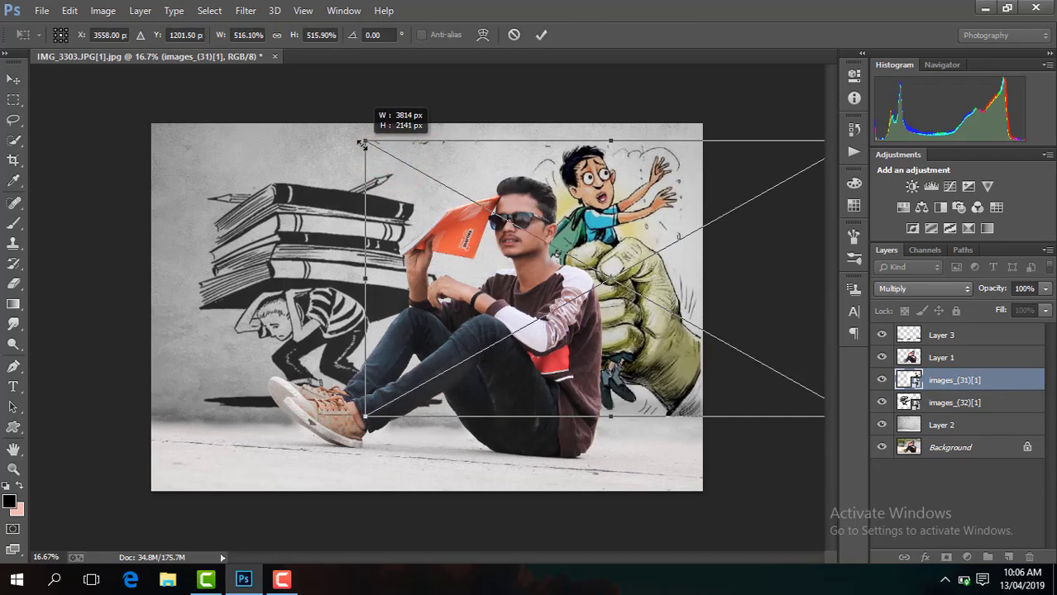
left_click_drag(359, 142, 370, 143)
key("Return")
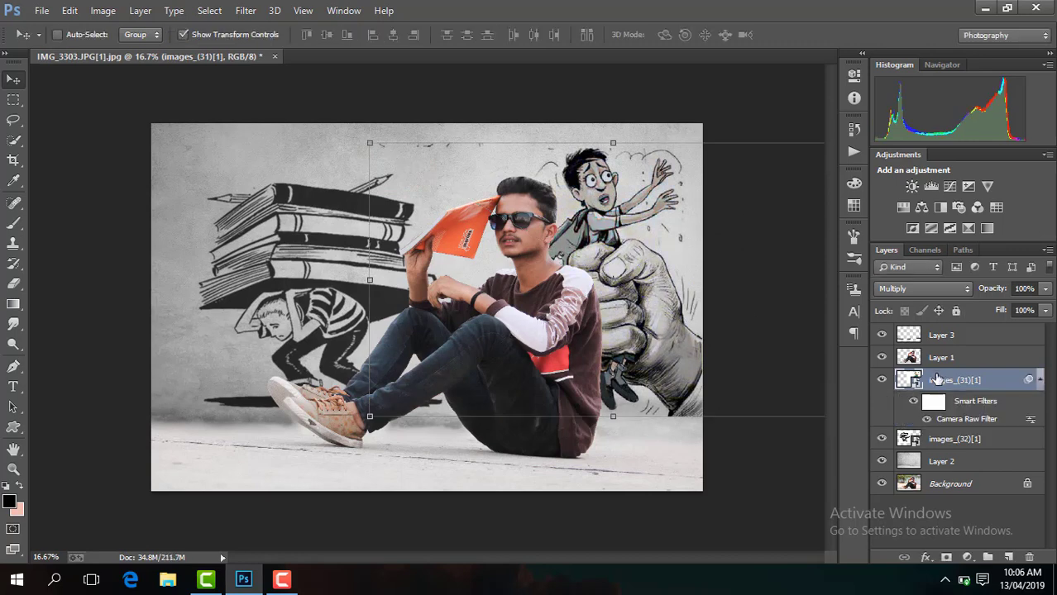
Enlarge the books drawing further to about 629% and hide the transform controls.
left_click(953, 438)
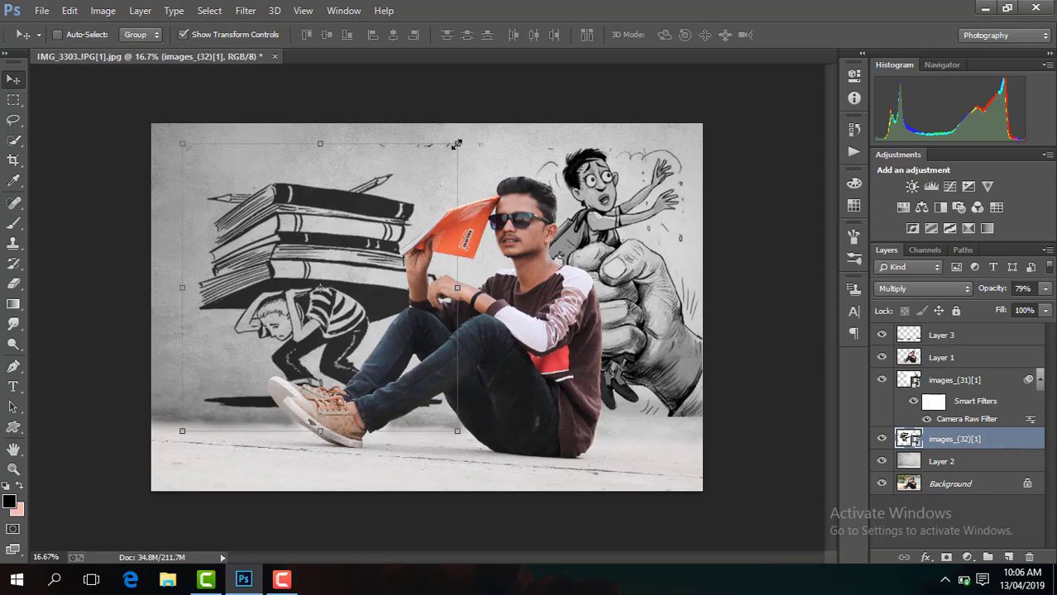
left_click_drag(456, 145, 476, 127)
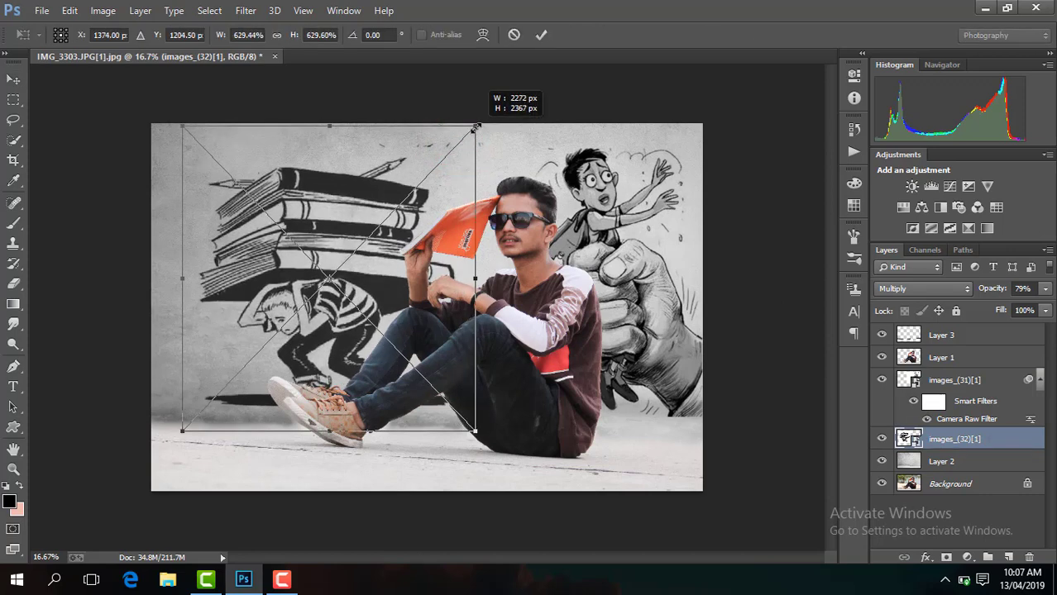
key("Return")
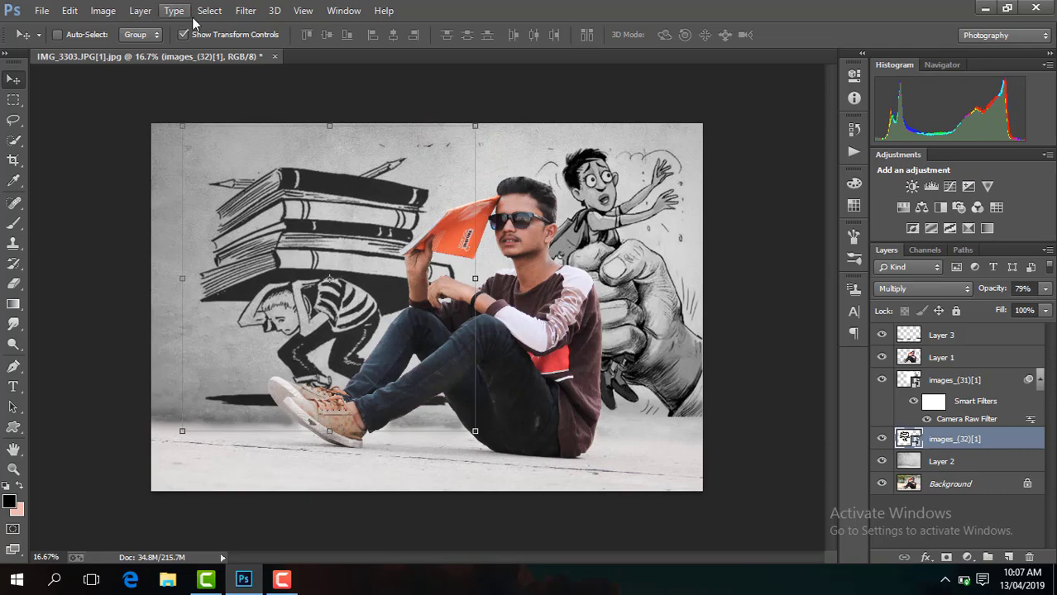
left_click(215, 36)
key("ctrl+minus")
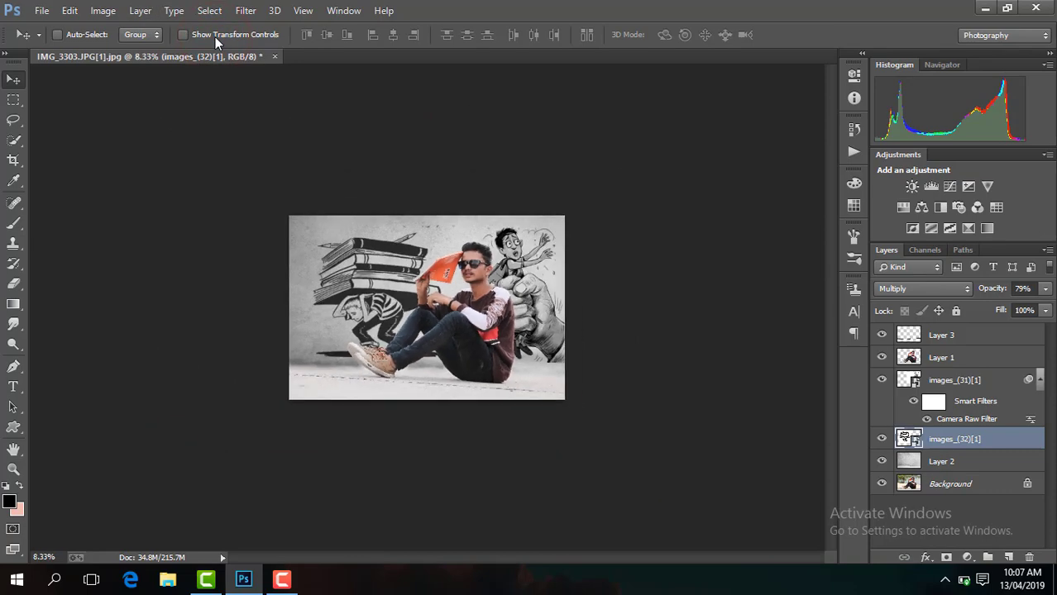
key("ctrl+plus")
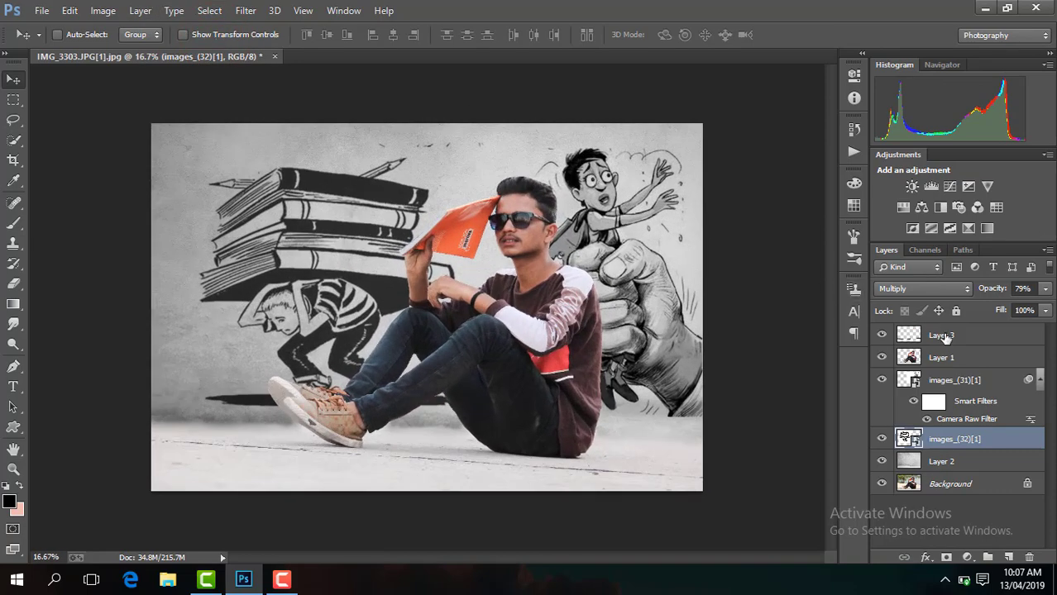
Add a new layer above Layer 3 and drag a dark gradient up from the bottom edge.
left_click(942, 335)
left_click(1009, 557)
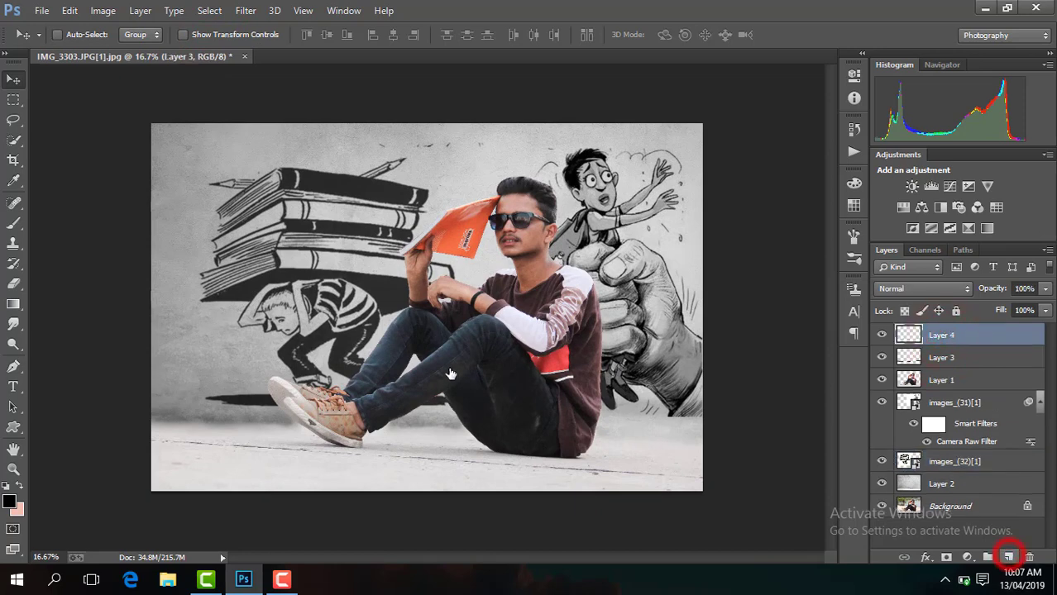
left_click(15, 304)
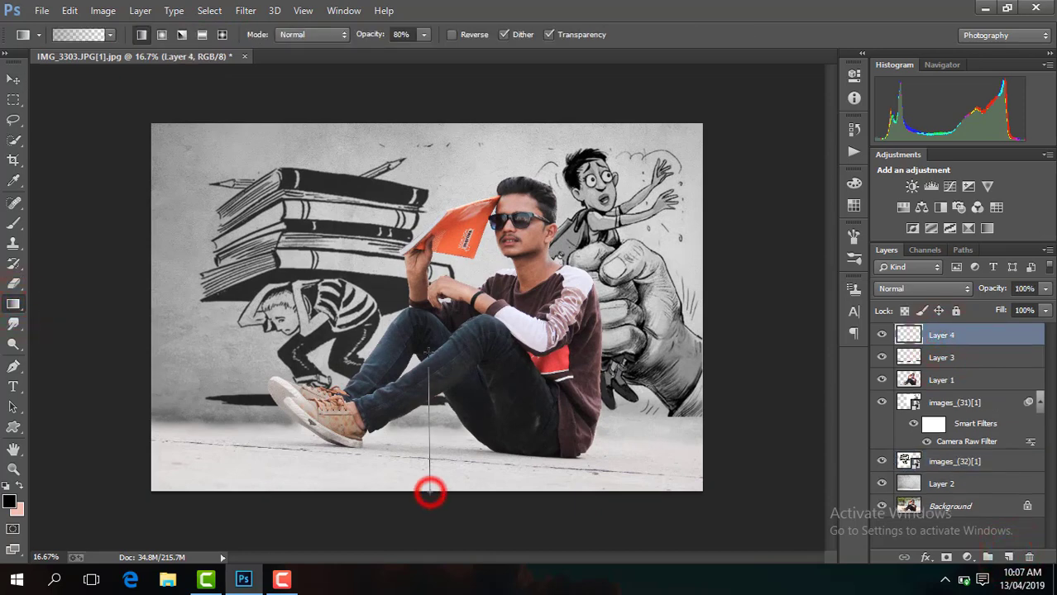
left_click_drag(429, 491, 427, 355)
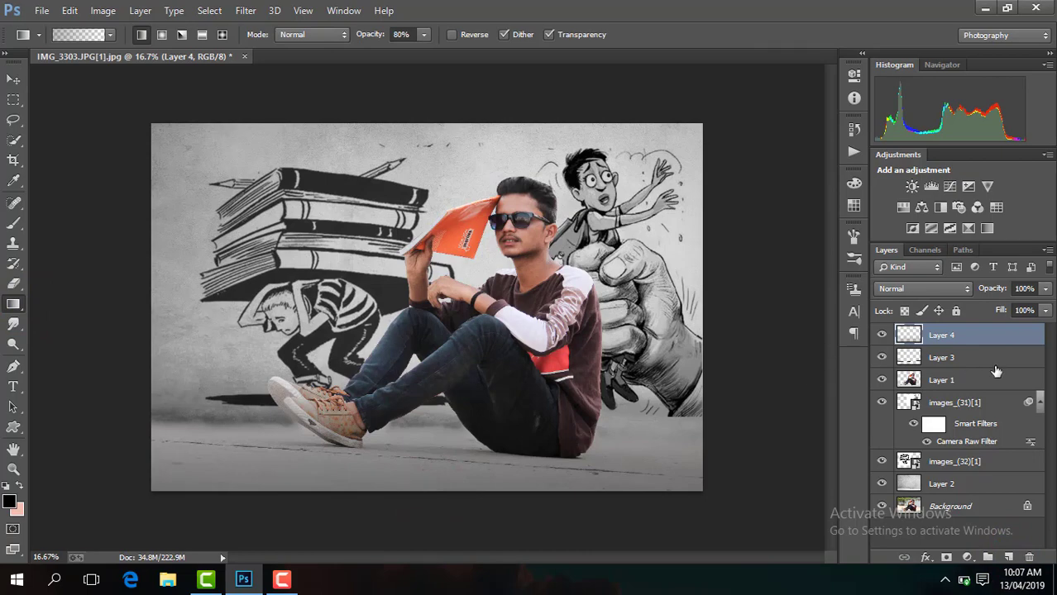
Zoom in and pan toward the man's hands.
key("ctrl+plus")
key("ctrl+plus")
key("ctrl+plus")
key("ctrl+plus")
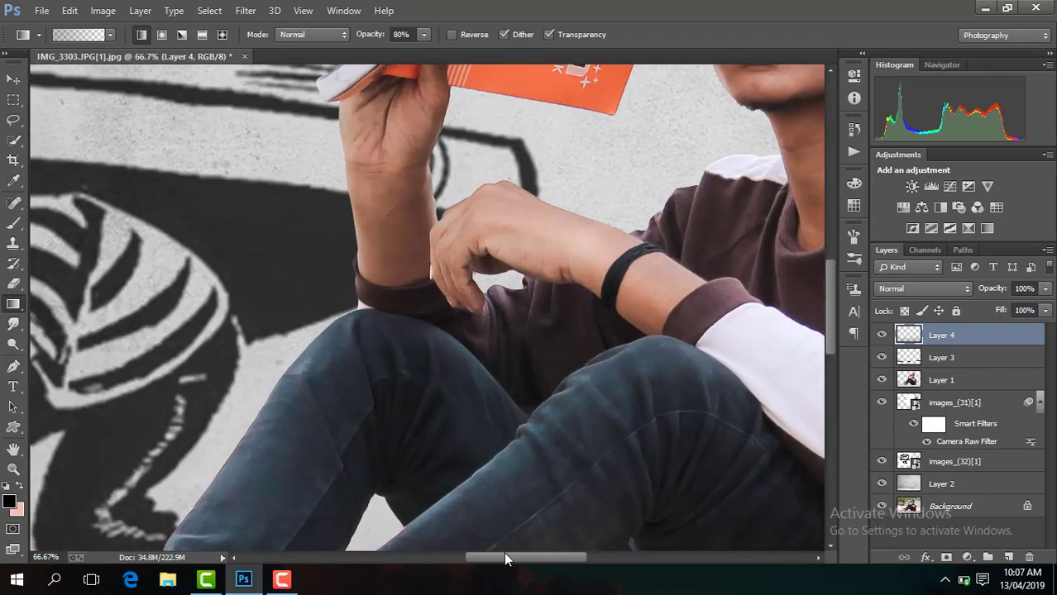
left_click_drag(504, 559, 580, 559)
left_click_drag(833, 312, 828, 232)
key("ctrl+plus")
key("ctrl+plus")
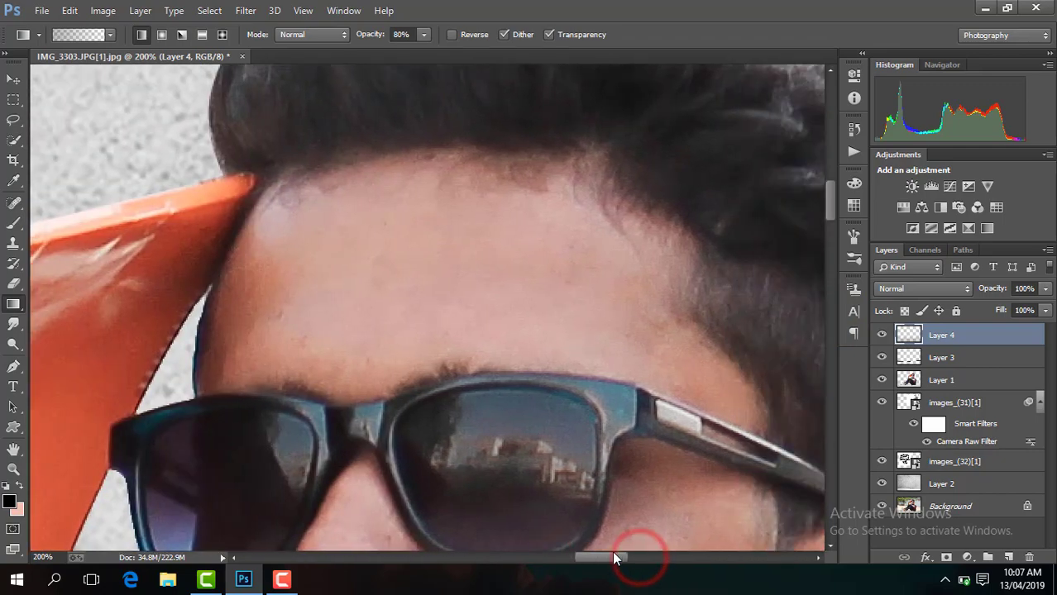
left_click_drag(637, 556, 612, 556)
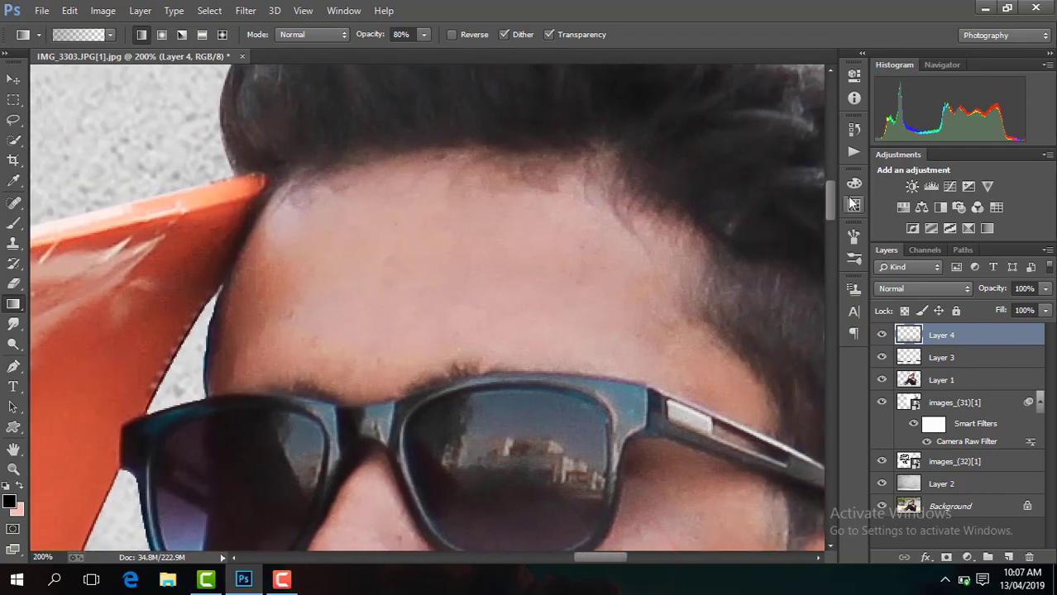
left_click_drag(831, 205, 830, 182)
Set up the Smudge tool with a 38 px brush on Layer 1.
left_click(13, 324)
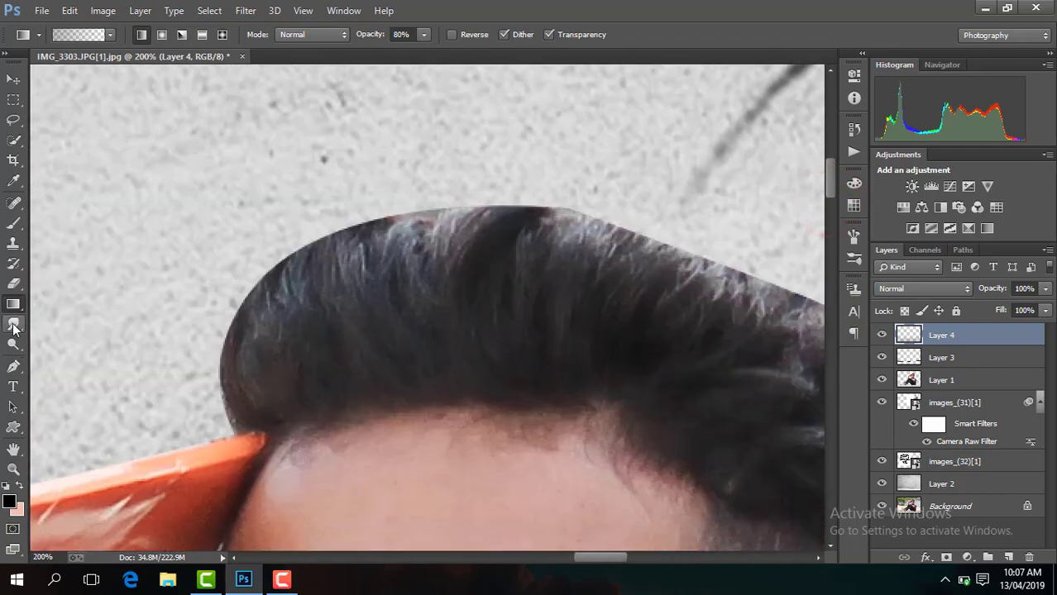
left_click(78, 35)
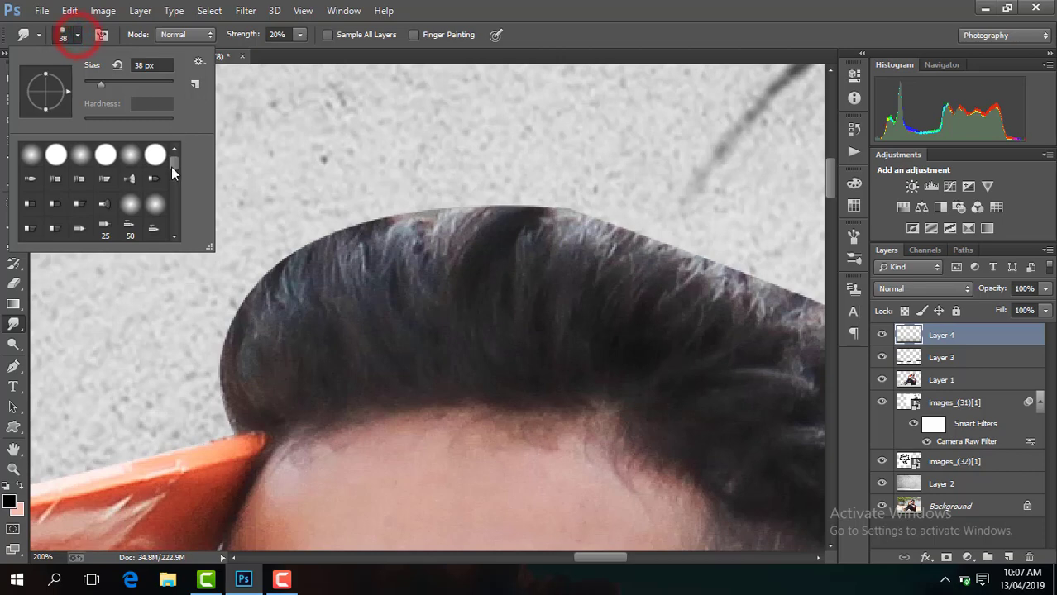
left_click_drag(171, 169, 177, 236)
left_click(79, 232)
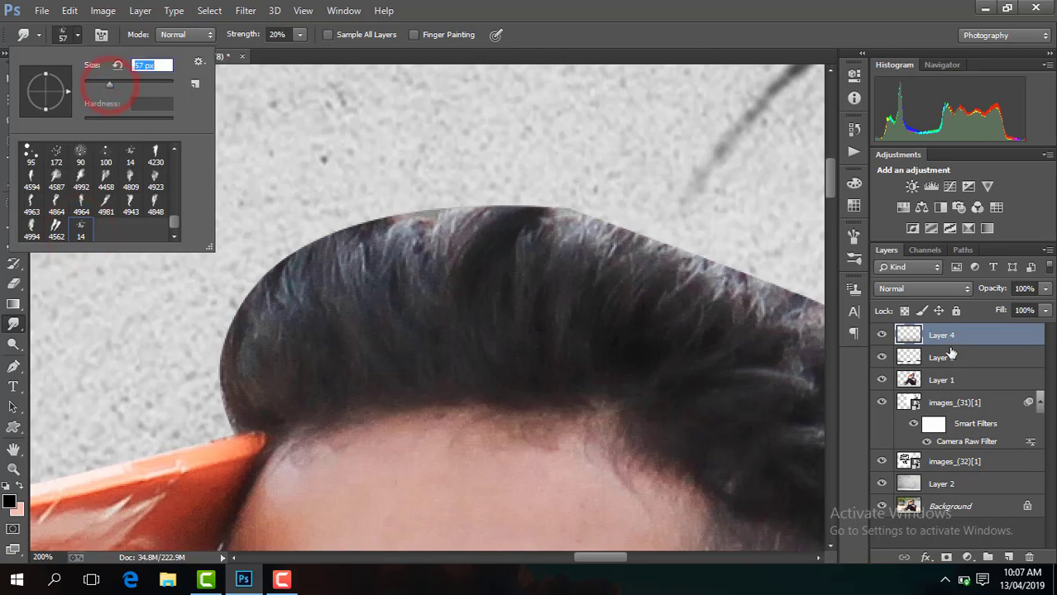
left_click(953, 379)
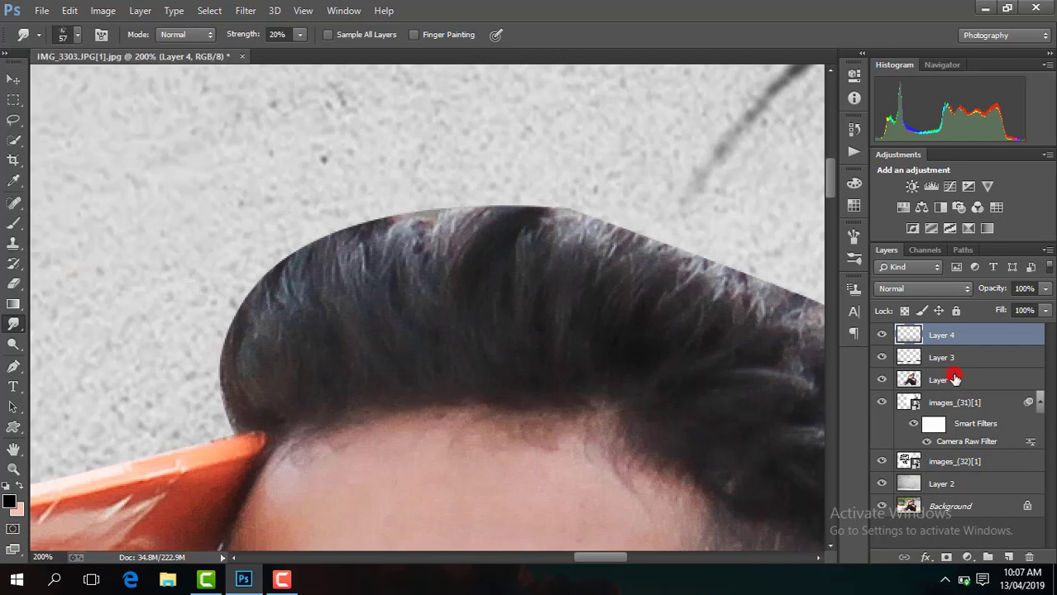
left_click(79, 41)
left_click(101, 83)
left_click(285, 35)
type("65")
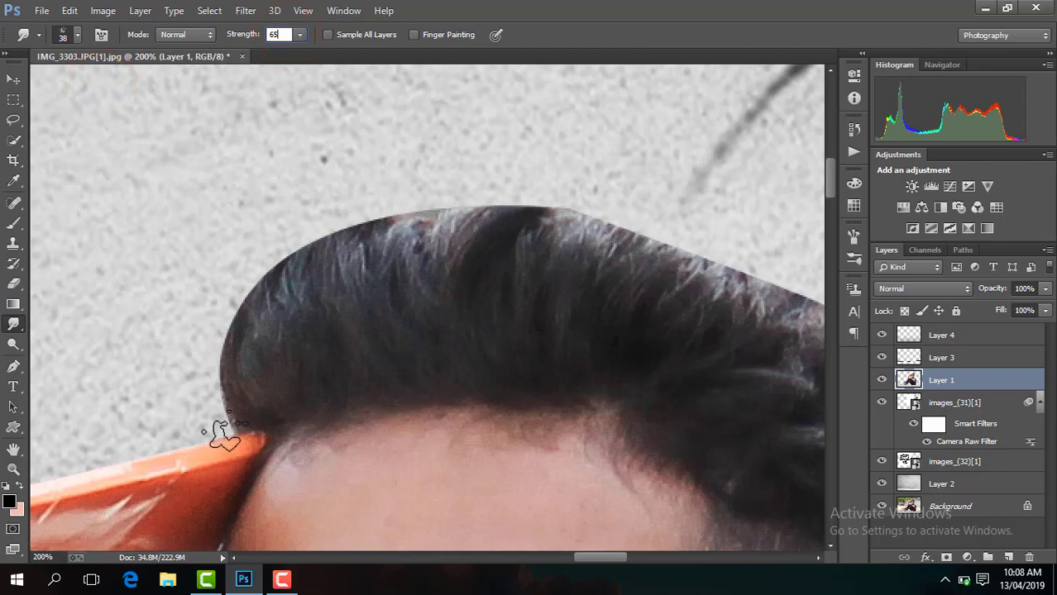
Smudge the left and top hair outline to blend it into the wall.
mouse_move(248, 409)
left_mouse_down()
mouse_move(215, 349)
mouse_move(229, 290)
mouse_move(216, 358)
mouse_move(390, 203)
left_mouse_up()
mouse_move(323, 260)
left_mouse_down()
mouse_move(426, 200)
mouse_move(420, 208)
left_mouse_up()
mouse_move(385, 259)
left_mouse_down()
mouse_move(457, 248)
mouse_move(537, 206)
mouse_move(649, 216)
left_mouse_up()
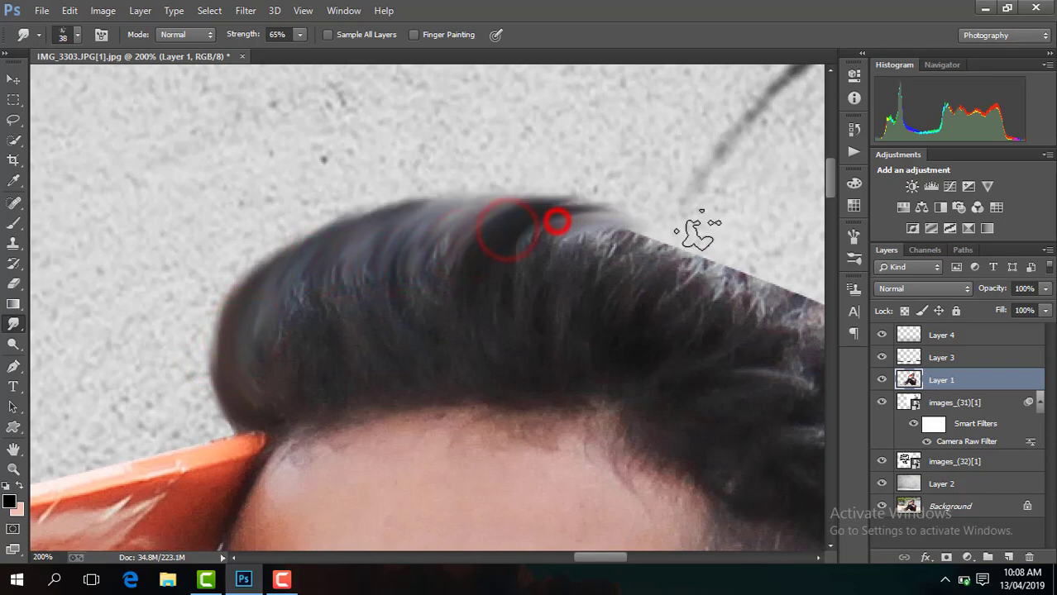
mouse_move(556, 253)
left_mouse_down()
mouse_move(649, 222)
mouse_move(728, 253)
left_mouse_up()
left_click_drag(613, 250, 718, 244)
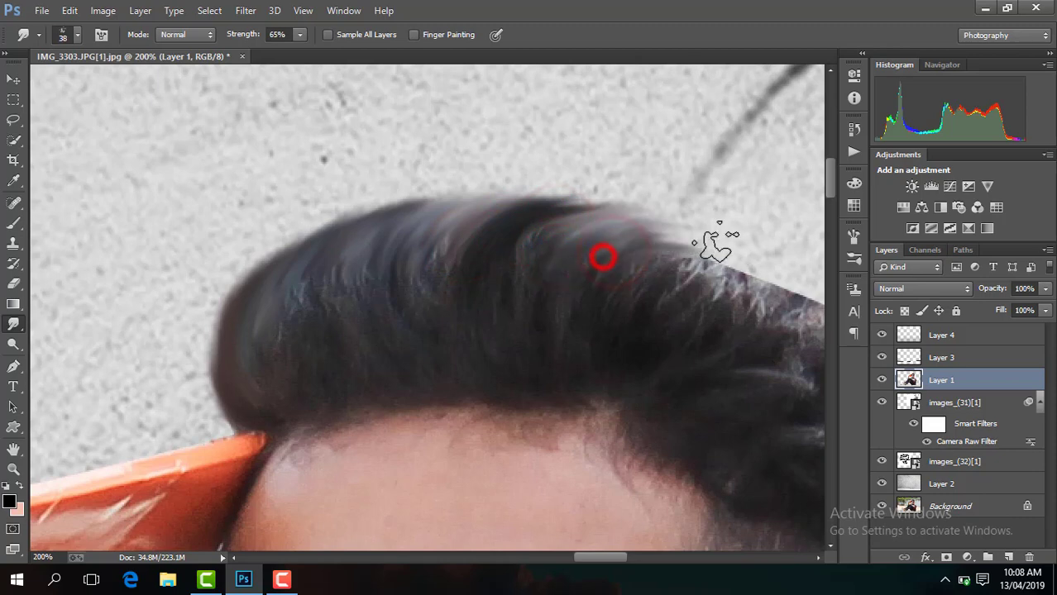
mouse_move(646, 248)
left_mouse_down()
mouse_move(735, 254)
mouse_move(708, 259)
mouse_move(769, 273)
left_mouse_up()
left_click_drag(698, 287, 809, 279)
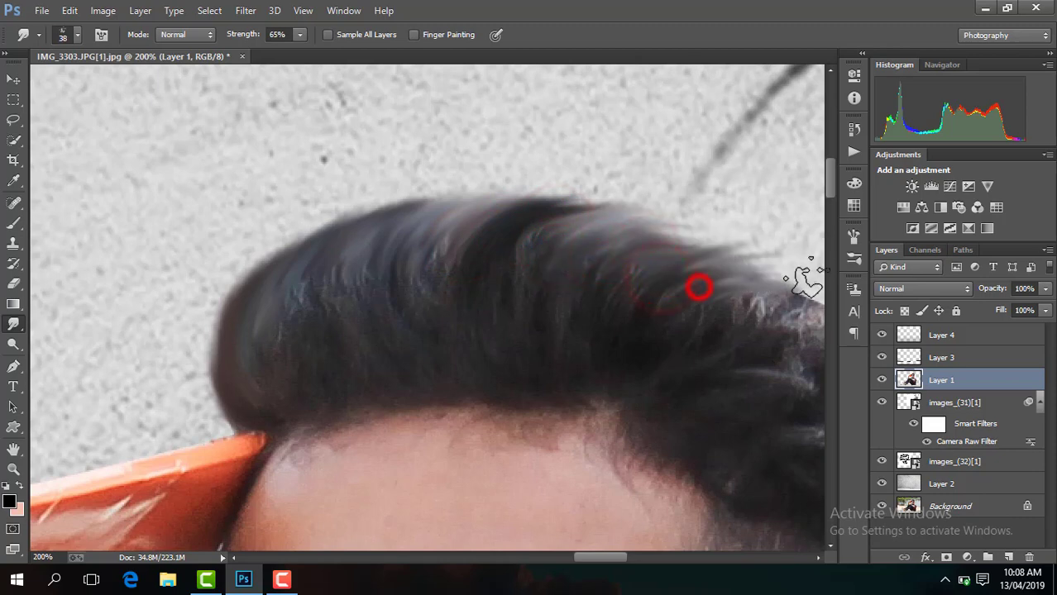
left_click_drag(615, 250, 728, 248)
left_click_drag(573, 219, 677, 215)
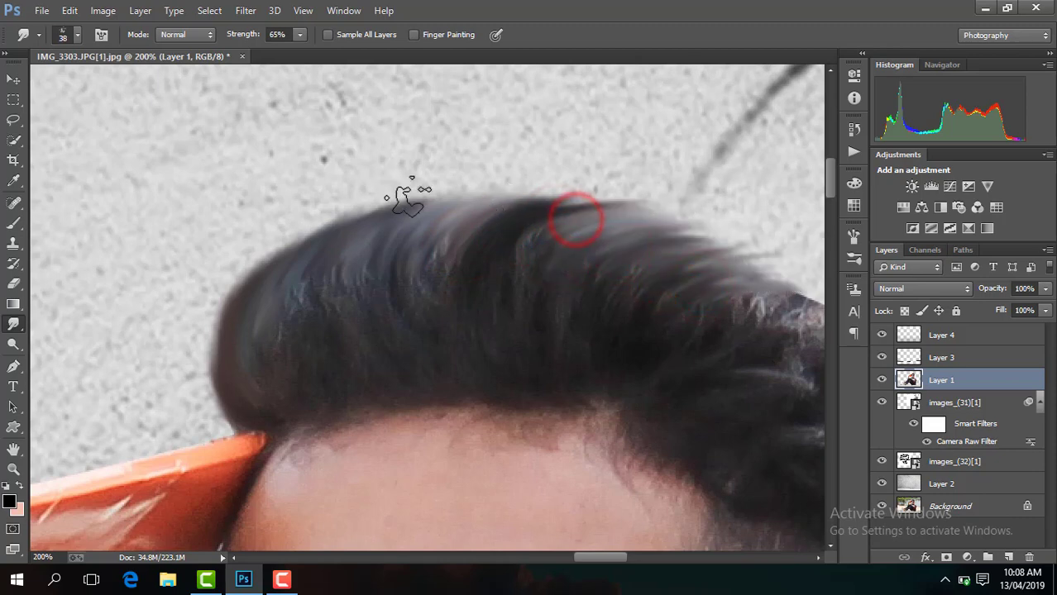
left_click_drag(422, 216, 523, 191)
mouse_move(453, 243)
left_mouse_down()
mouse_move(602, 203)
mouse_move(683, 217)
left_mouse_up()
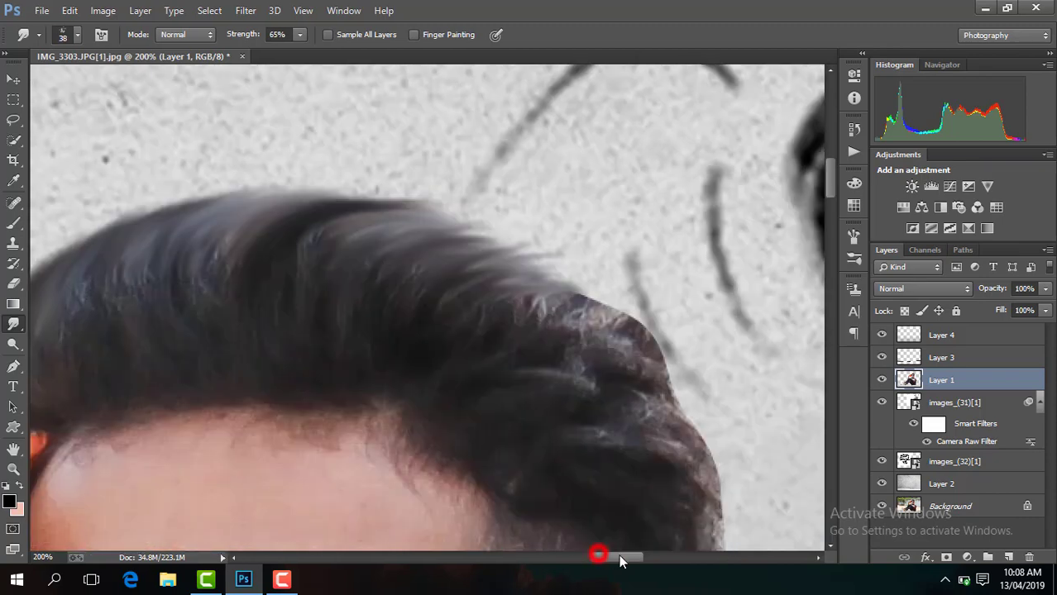
Smudge the right hair edge downward to soften it against the wall.
left_click_drag(593, 558, 618, 558)
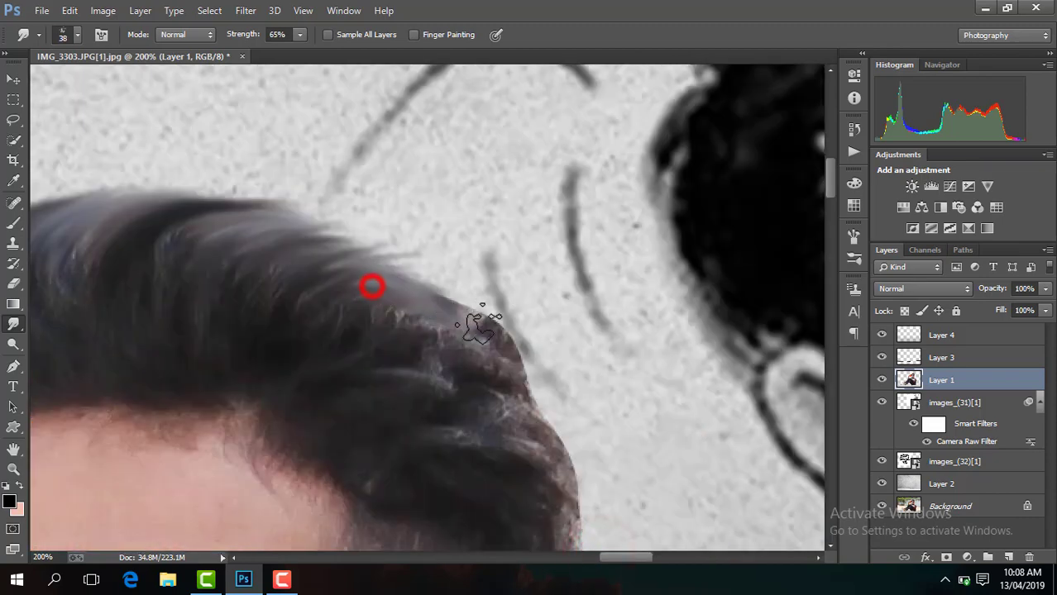
mouse_move(295, 238)
left_mouse_down()
mouse_move(503, 315)
mouse_move(578, 472)
left_mouse_up()
left_click_drag(533, 430, 578, 496)
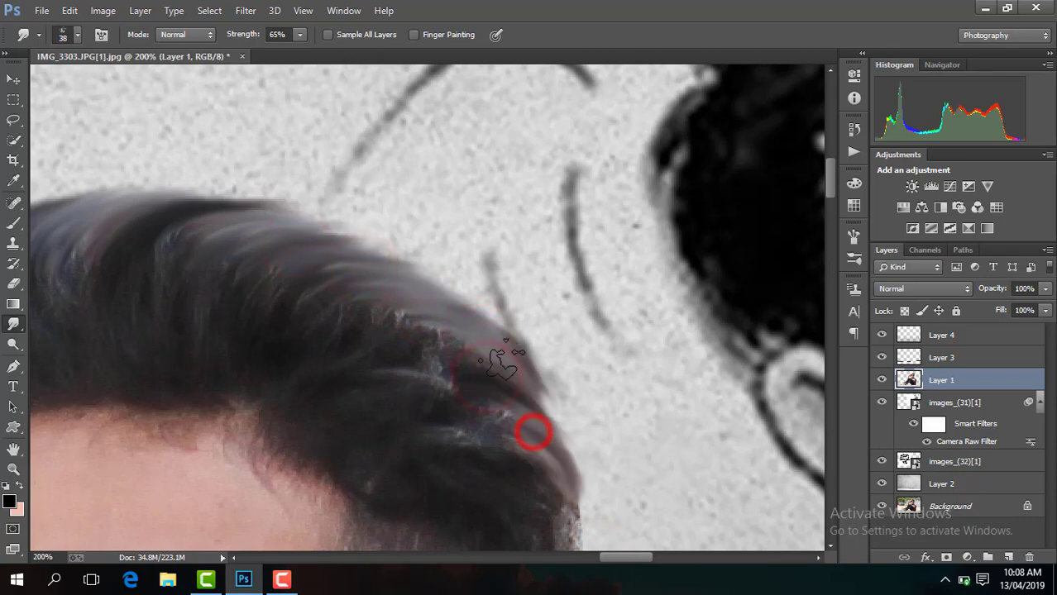
left_click_drag(512, 383, 622, 487)
left_click(513, 383)
left_click_drag(835, 181, 835, 203)
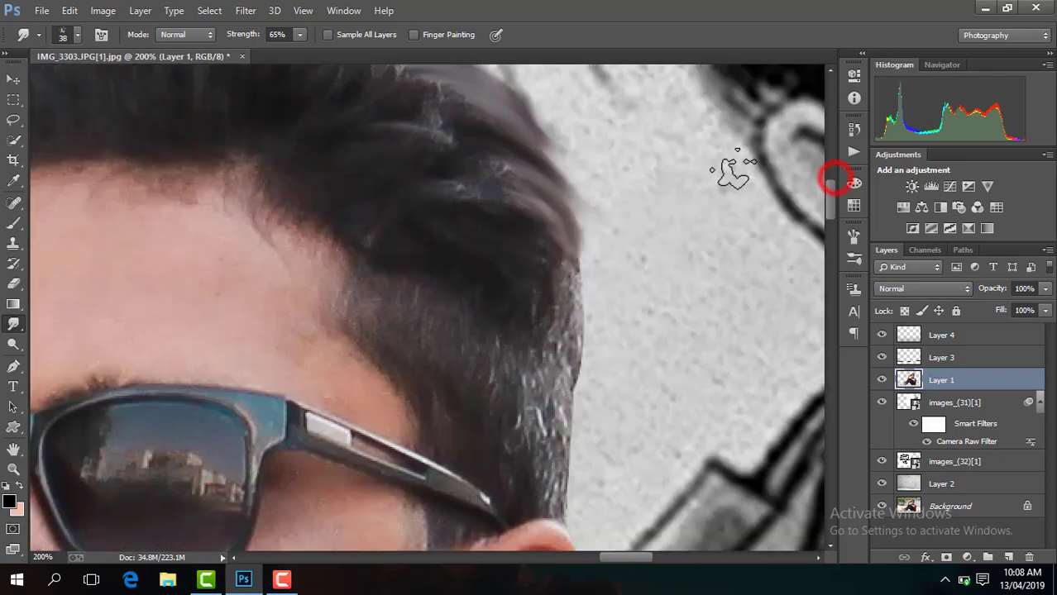
left_click_drag(549, 232, 601, 431)
left_click_drag(547, 357, 583, 514)
left_click(559, 415)
key("ctrl+minus")
key("ctrl+minus")
key("ctrl+minus")
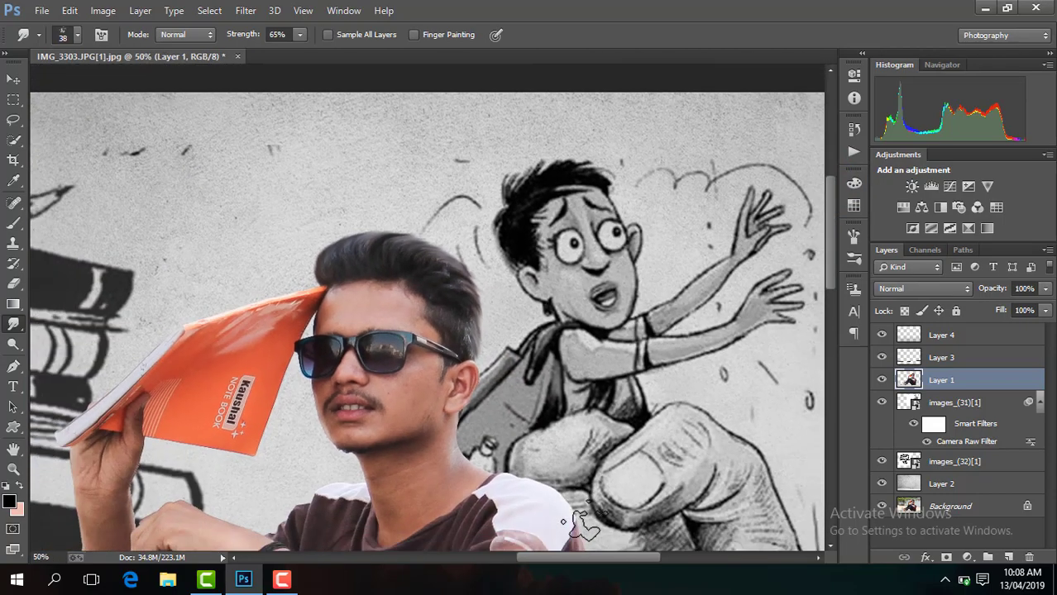
key("ctrl+minus")
key("ctrl+minus")
key("ctrl+minus")
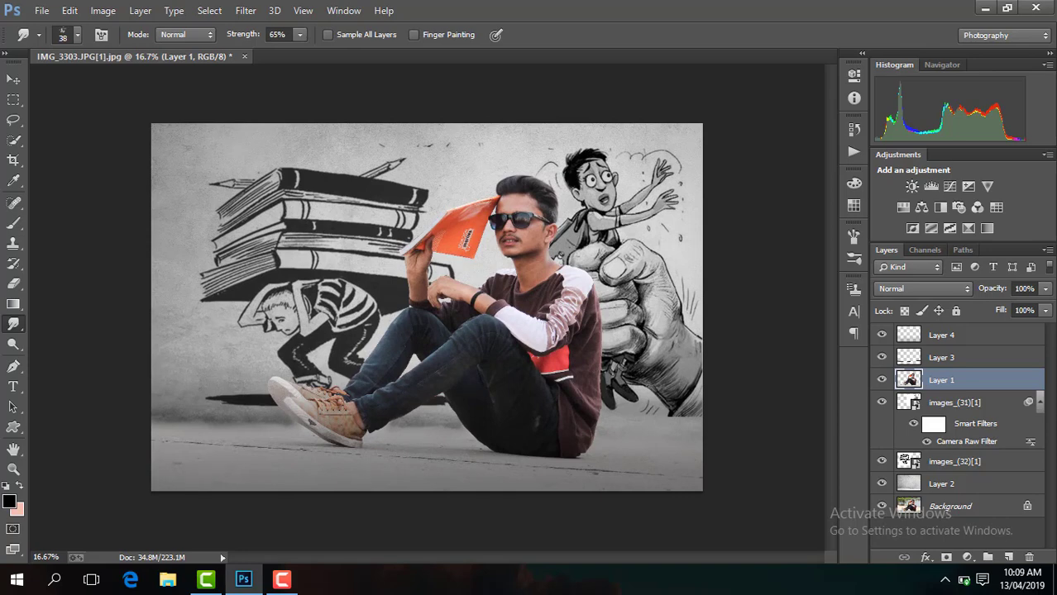
left_click(282, 583)
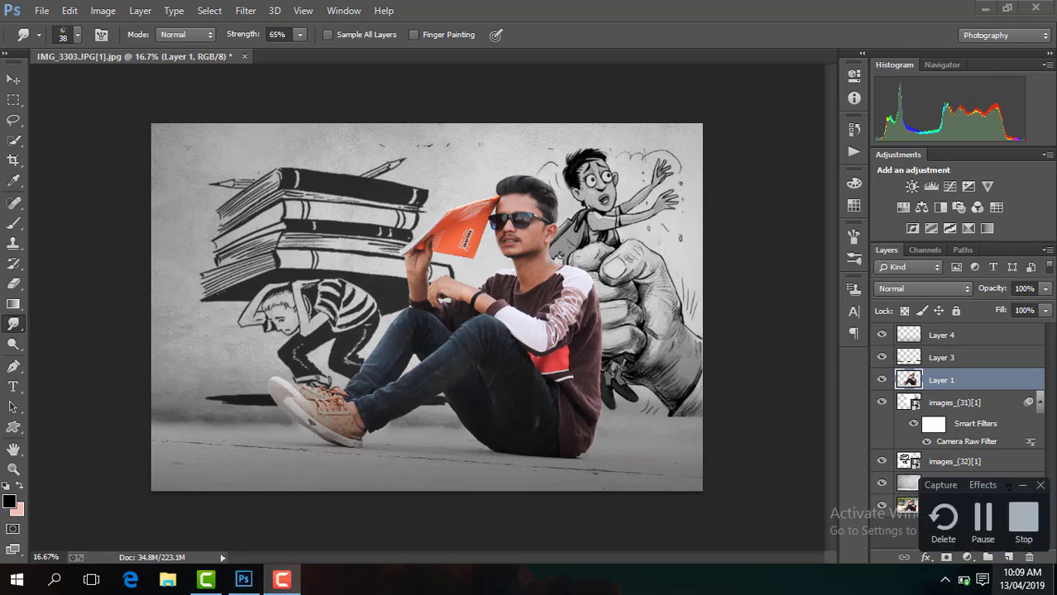
Place the scattered-letters ornament and enlarge it up and to the left.
left_click(977, 508)
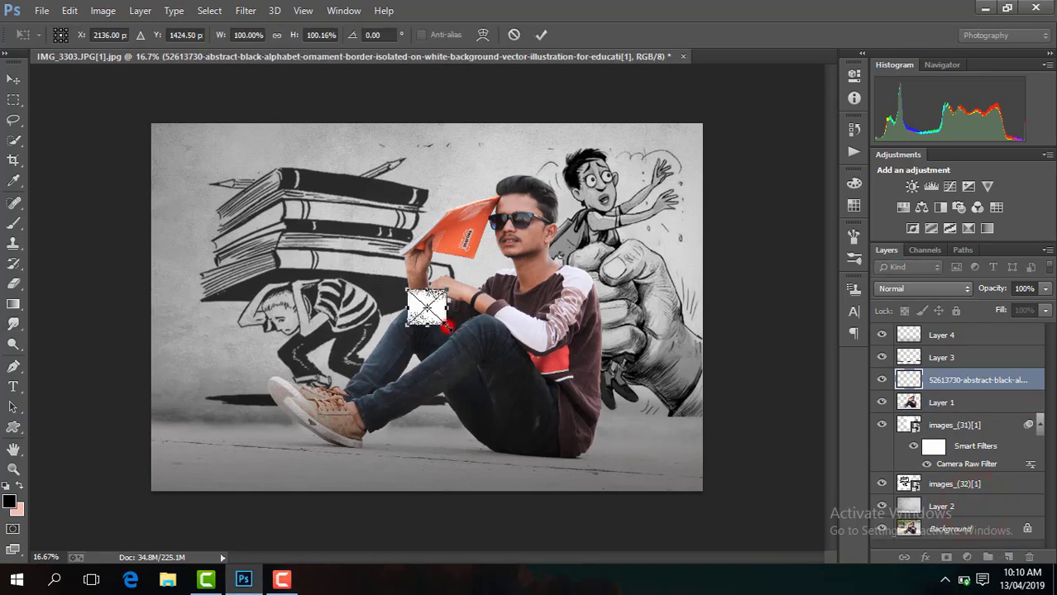
left_click_drag(446, 326, 696, 424)
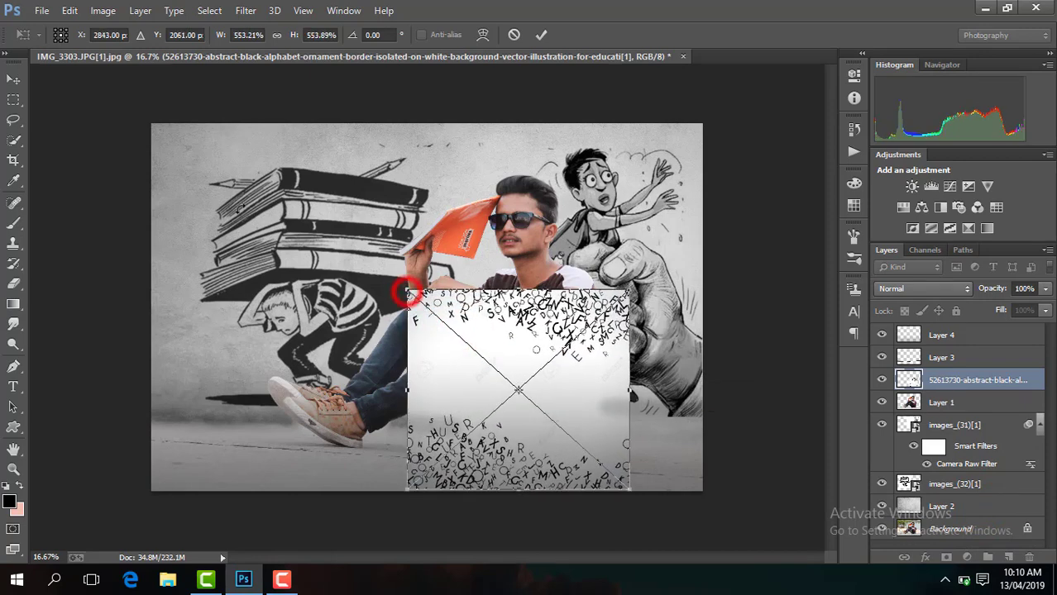
left_click_drag(407, 293, 328, 219)
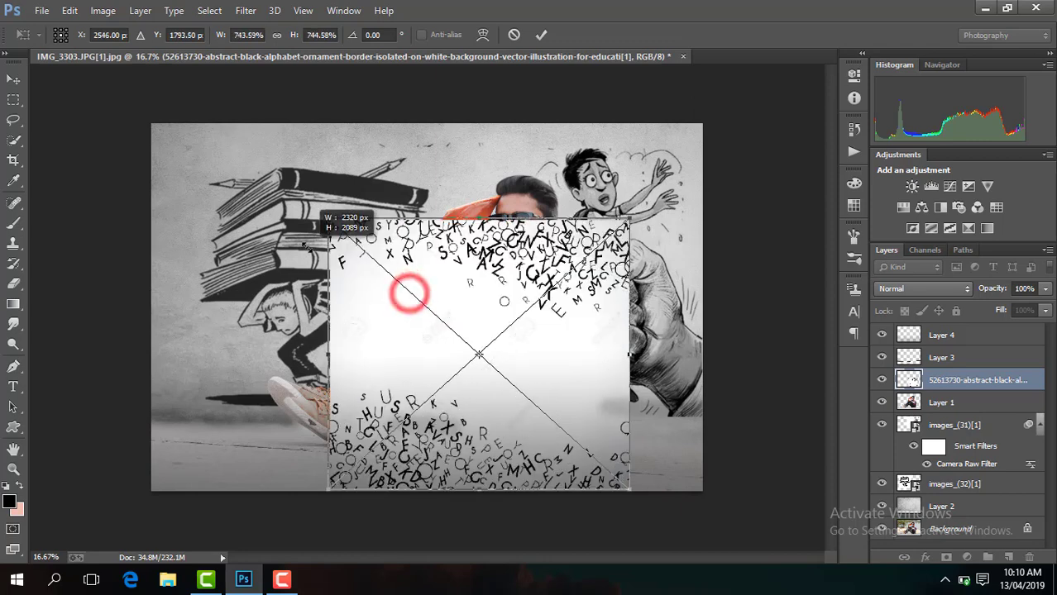
key("Return")
Set the ornament to Multiply and move it toward the left side.
key("r")
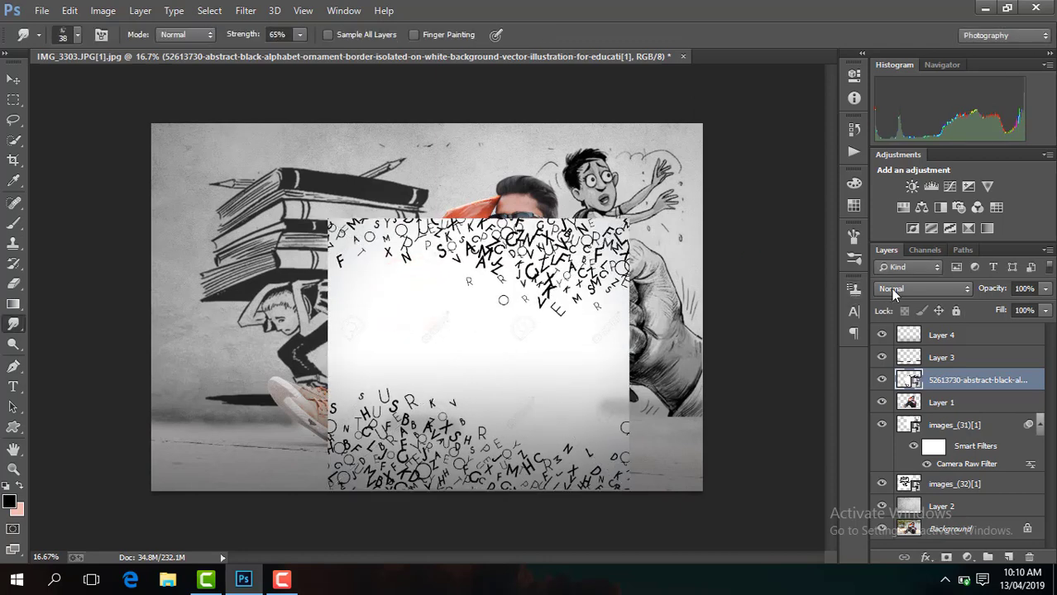
left_click(890, 287)
left_click(907, 54)
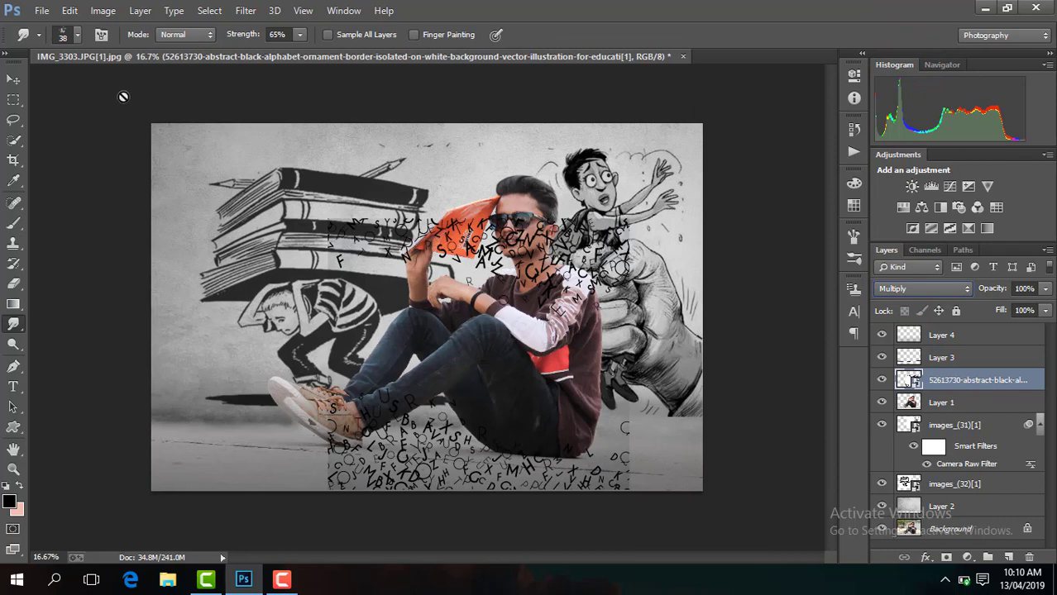
left_click(14, 79)
left_click_drag(576, 438, 394, 434)
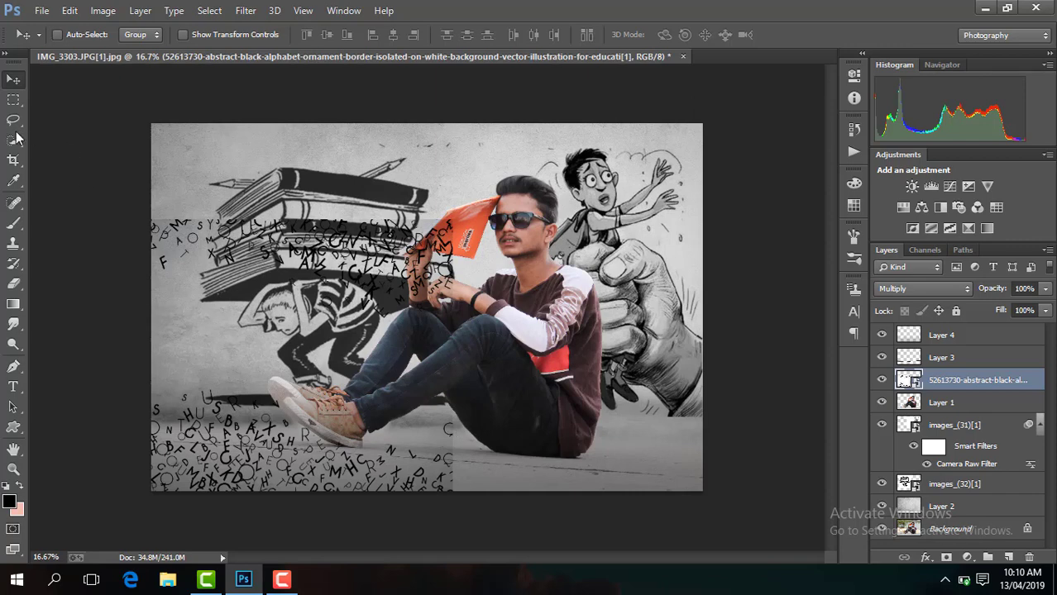
Draw a rectangular selection around the letters near the stacked books.
left_click(14, 99)
left_click(109, 96)
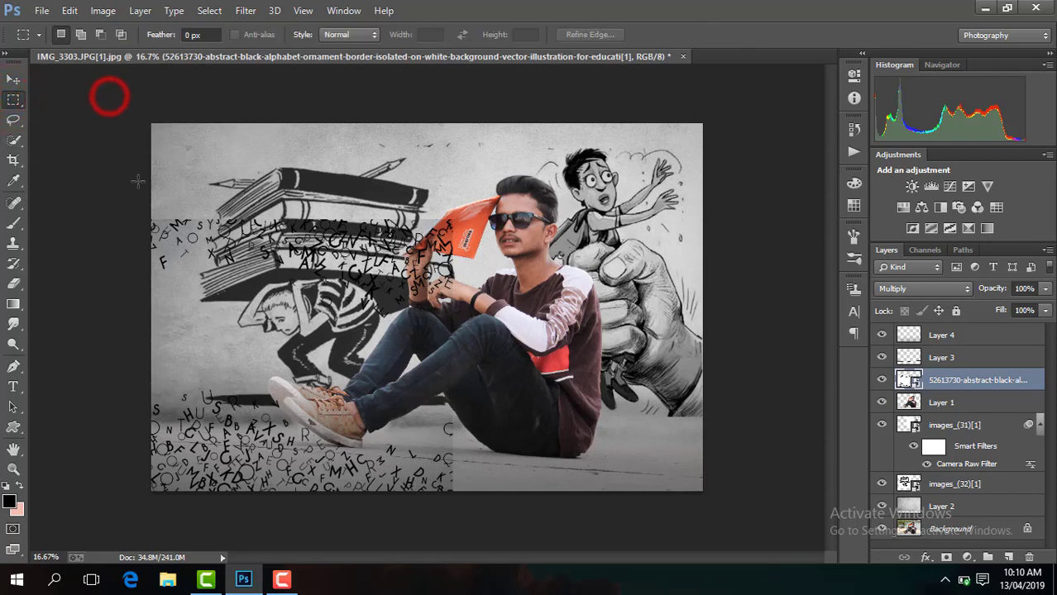
left_click_drag(111, 172, 531, 379)
key("Delete")
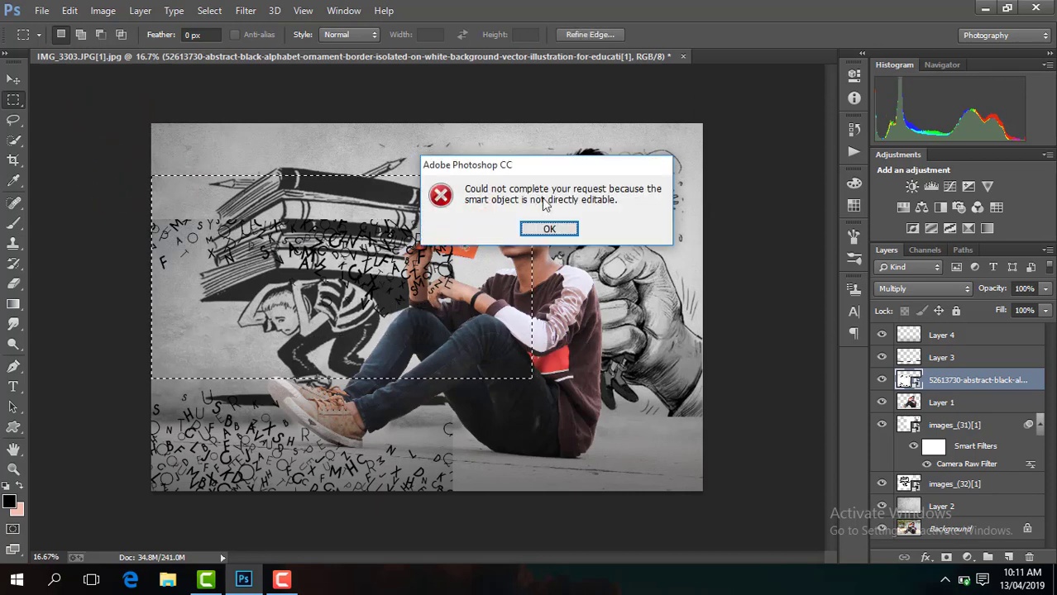
left_click(549, 229)
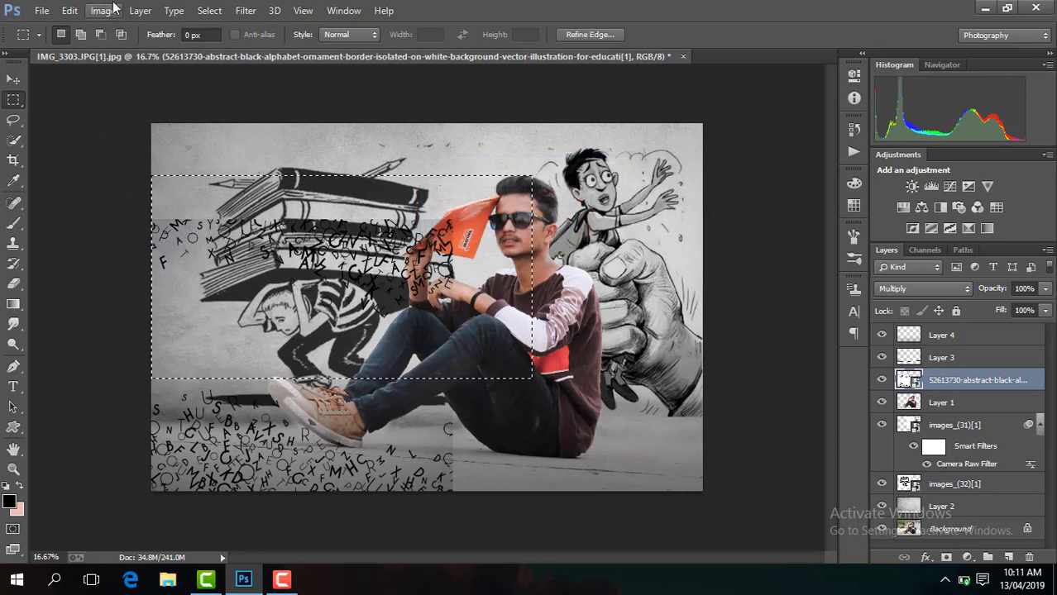
Rasterize the letters layer, delete the selected letters, and deselect.
right_click(921, 387)
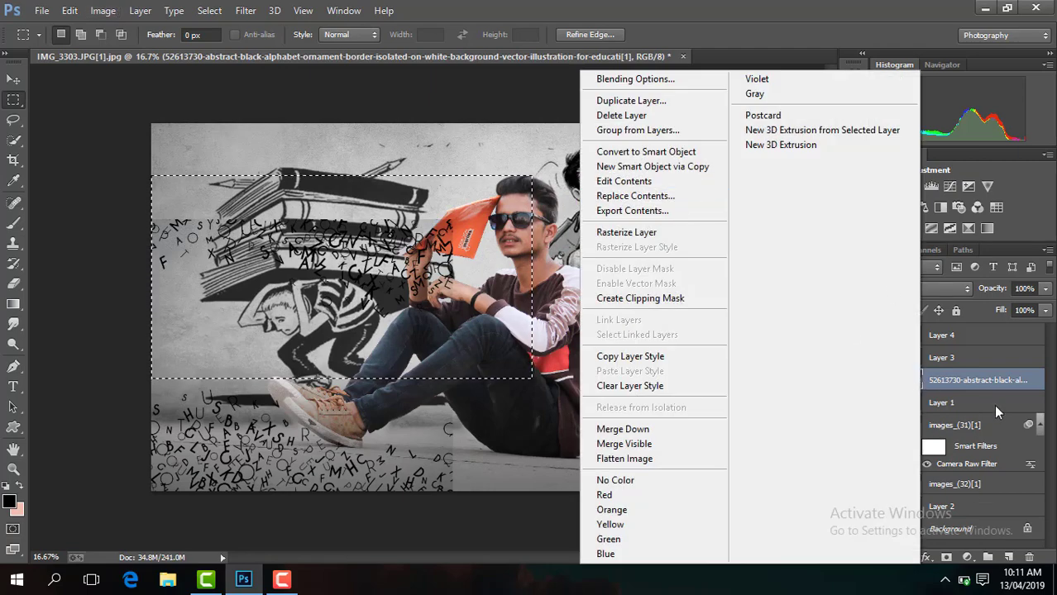
left_click(906, 379)
right_click(906, 379)
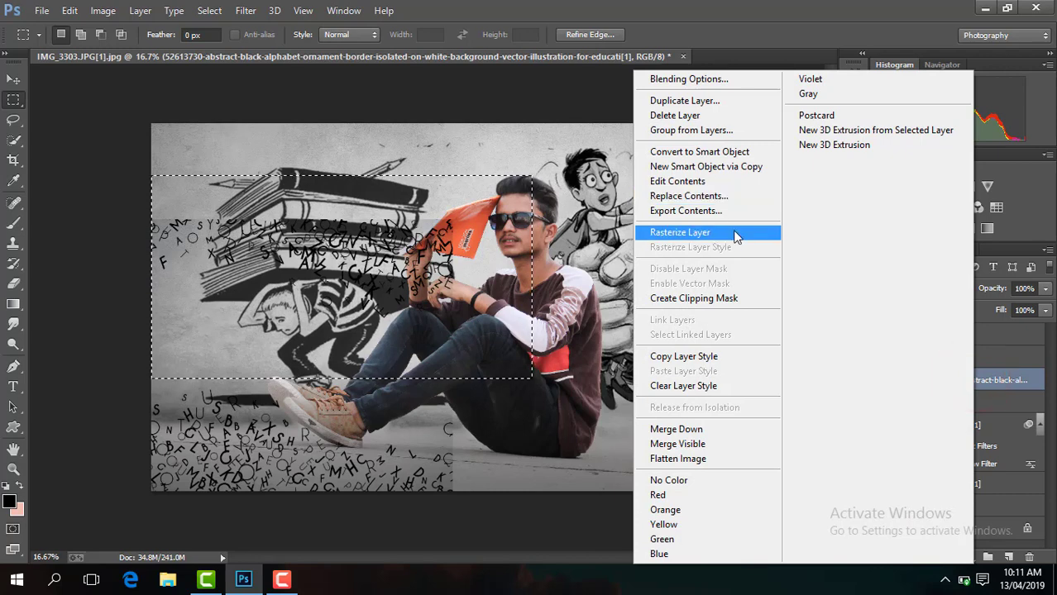
left_click(735, 234)
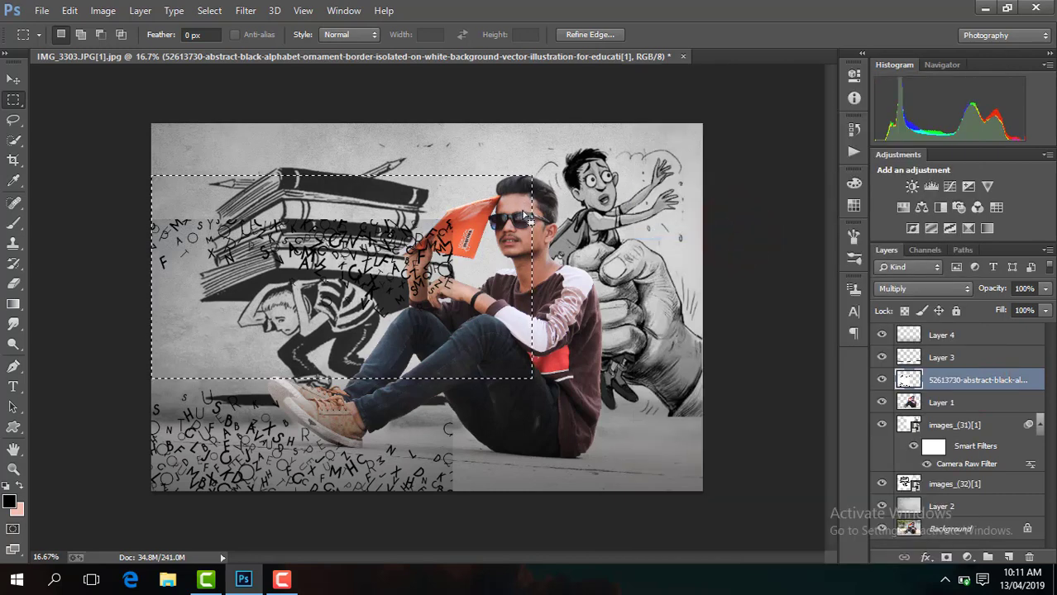
key("Delete")
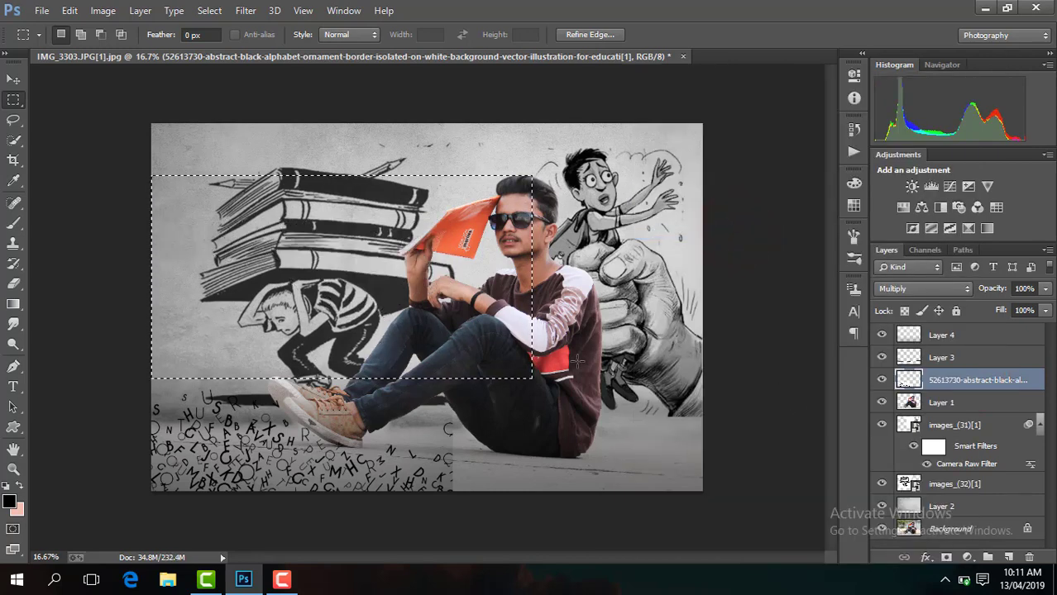
right_click(329, 246)
left_click(372, 242)
Duplicate the letters layer and slide the copy right along the bottom of the image.
key("ctrl+j")
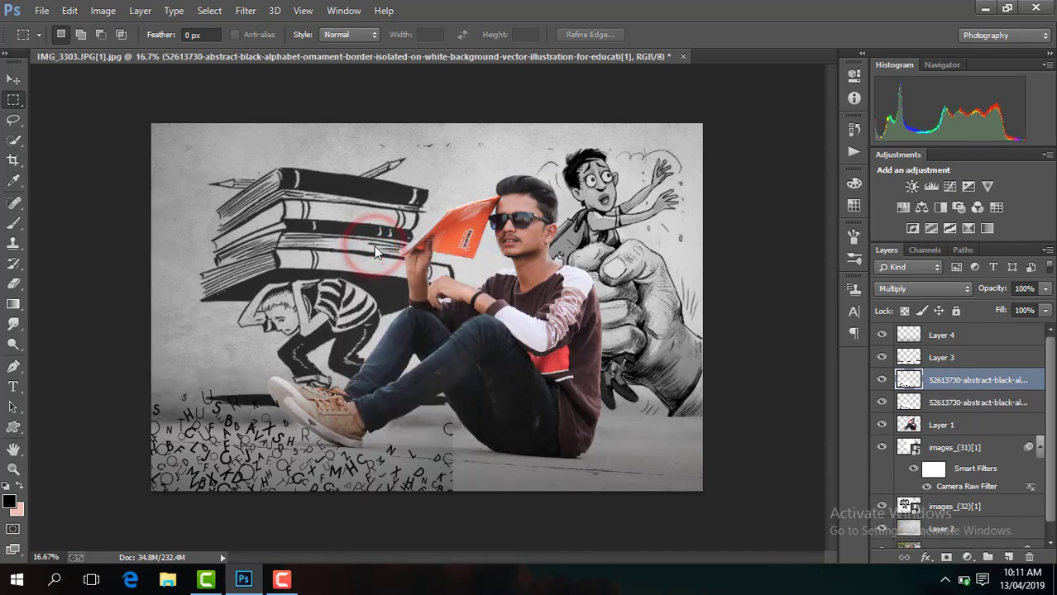
left_click(14, 79)
left_click_drag(385, 463, 692, 474)
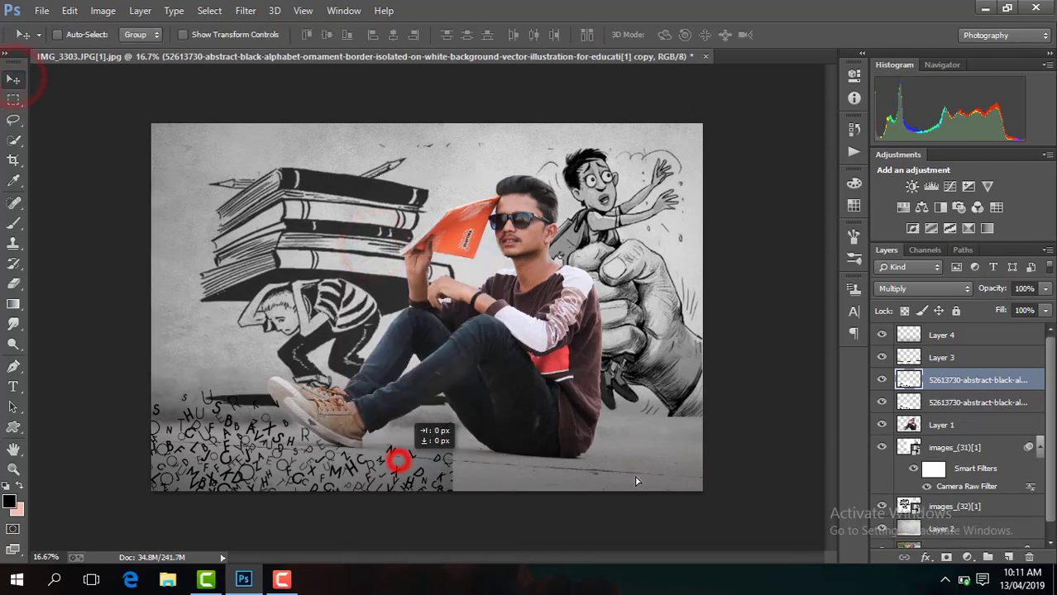
key("ctrl+plus")
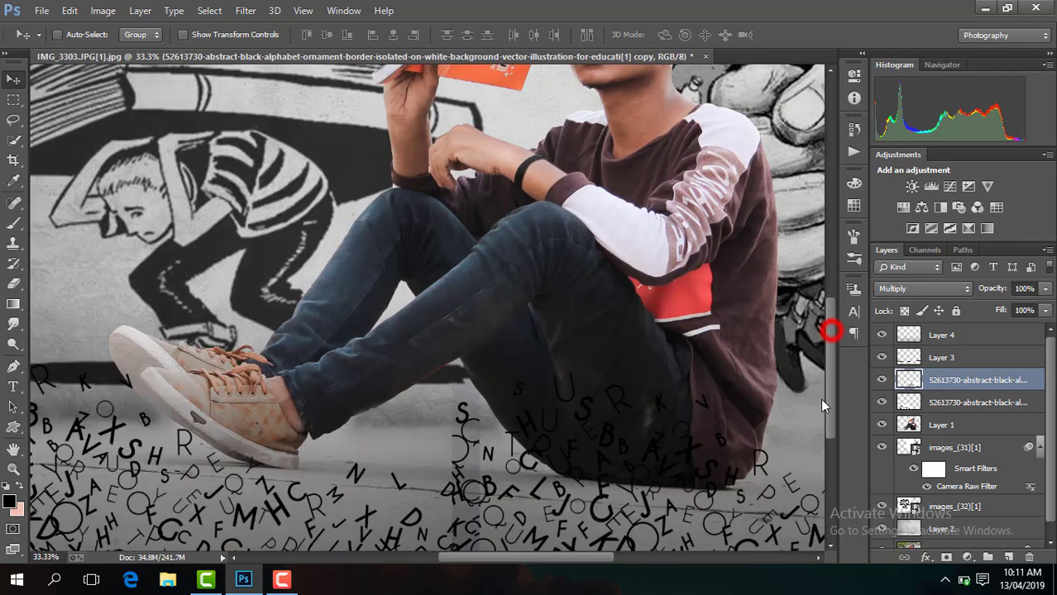
left_click_drag(833, 332, 831, 398)
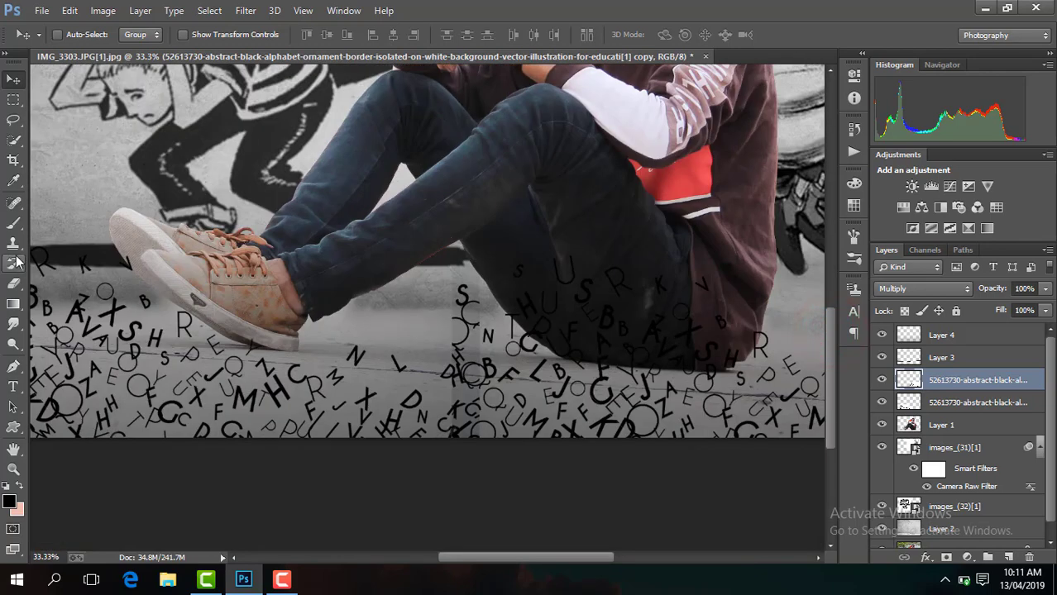
Erase the overlap seam on both letters layers with a 226 px eraser.
left_click(13, 284)
left_click(77, 35)
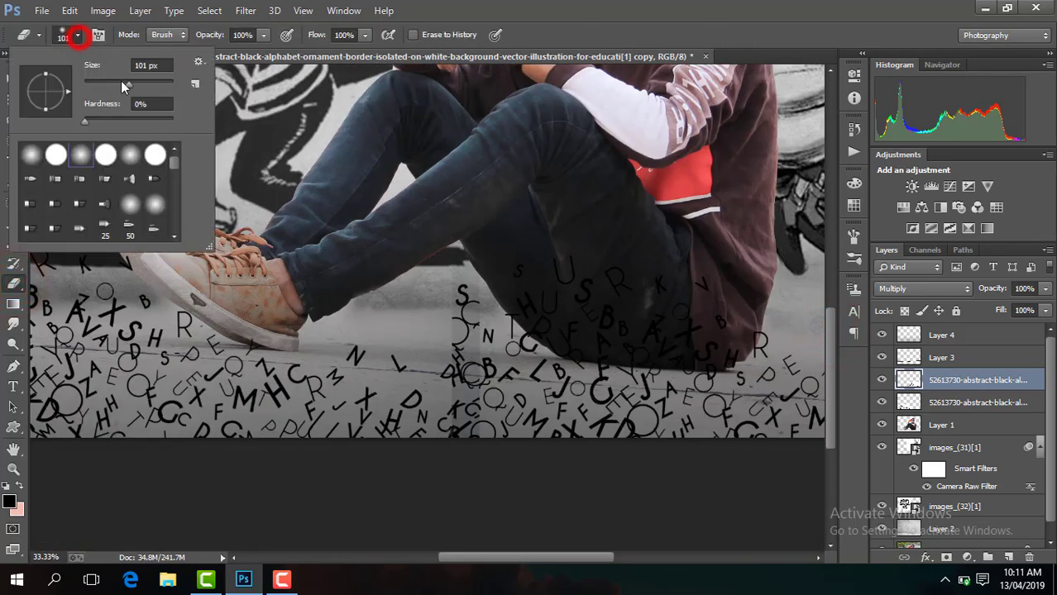
left_click_drag(124, 89, 147, 89)
left_click(453, 324)
left_click_drag(458, 296, 461, 306)
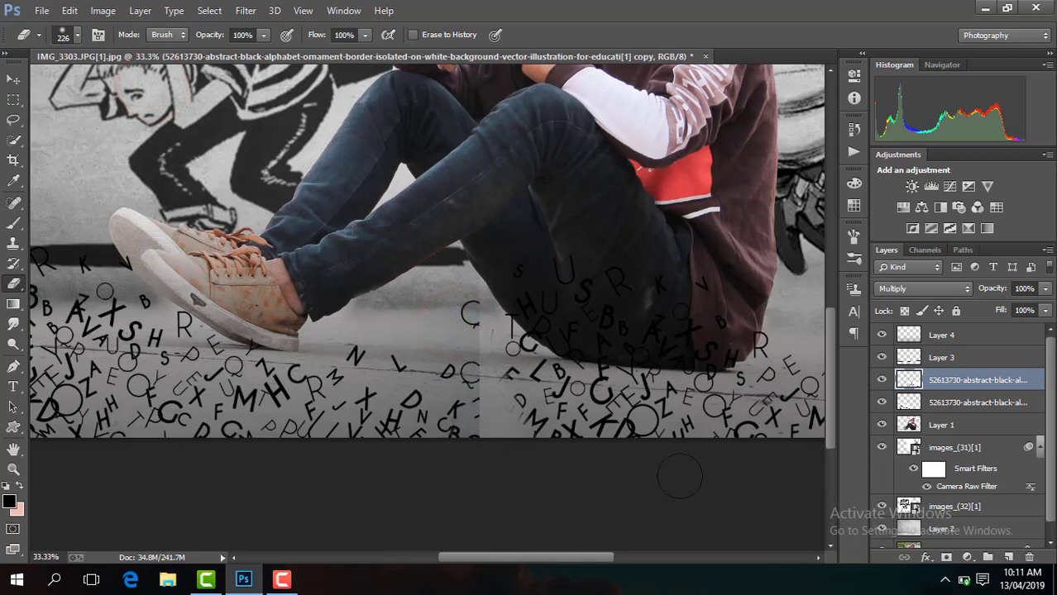
left_click(939, 402)
left_click_drag(484, 325, 459, 424)
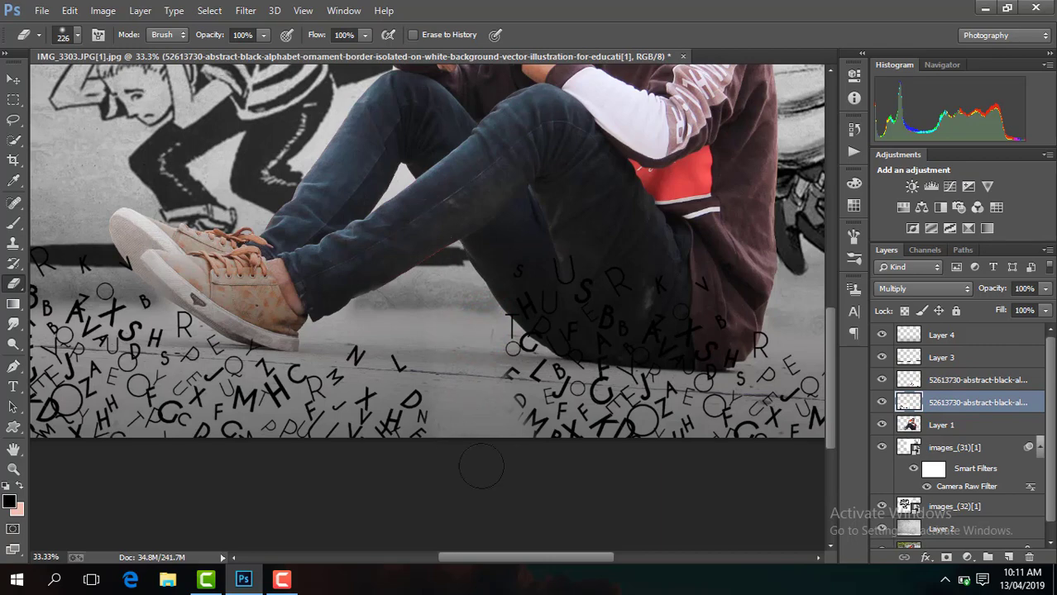
key("ctrl+minus")
Nudge the lower letters layer slightly down along the bottom.
left_click(13, 80)
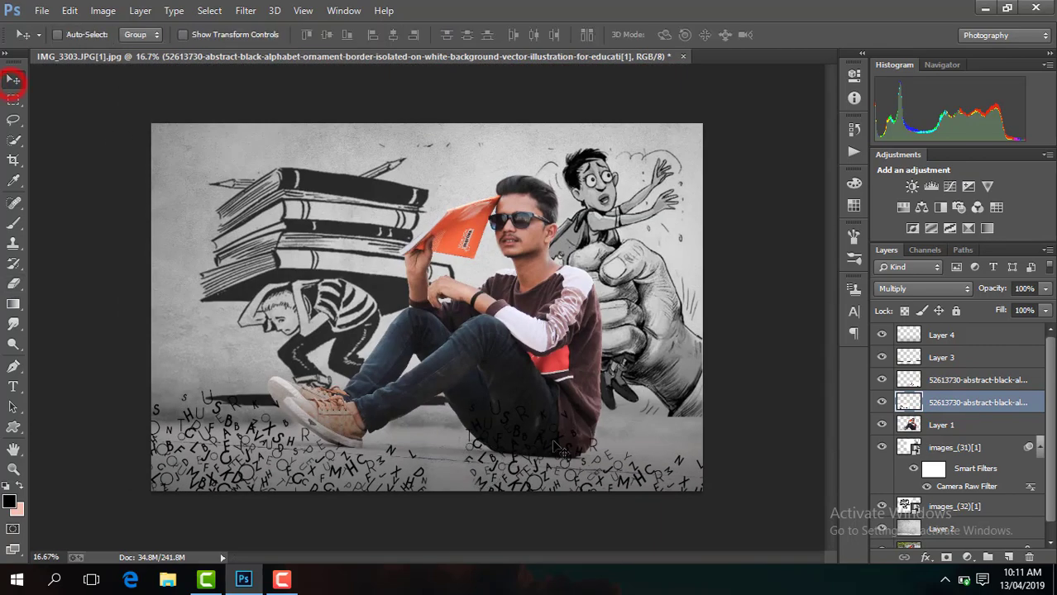
left_click_drag(588, 456, 588, 459)
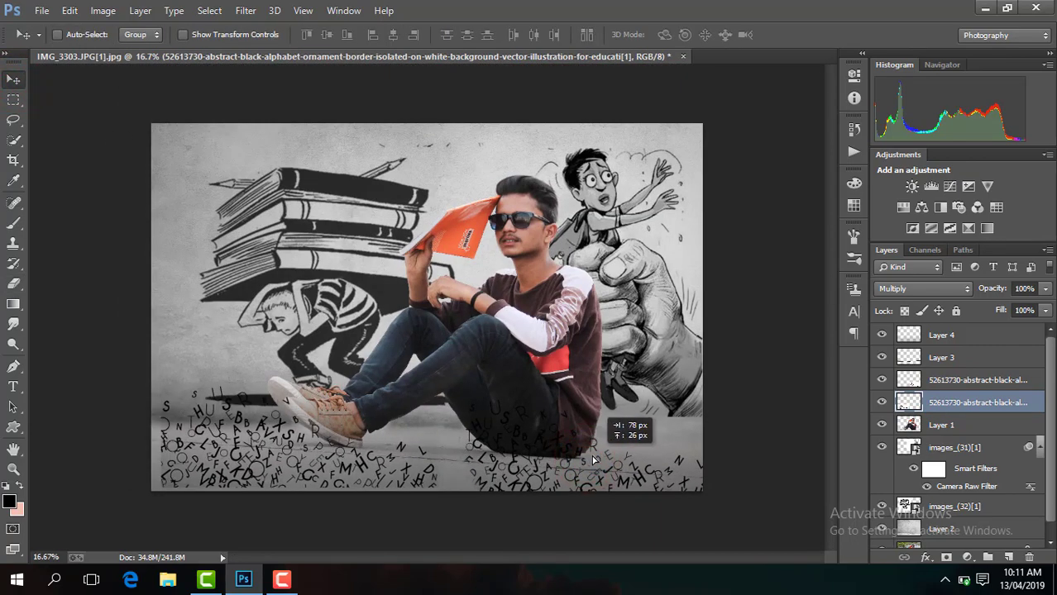
left_click_drag(588, 459, 592, 468)
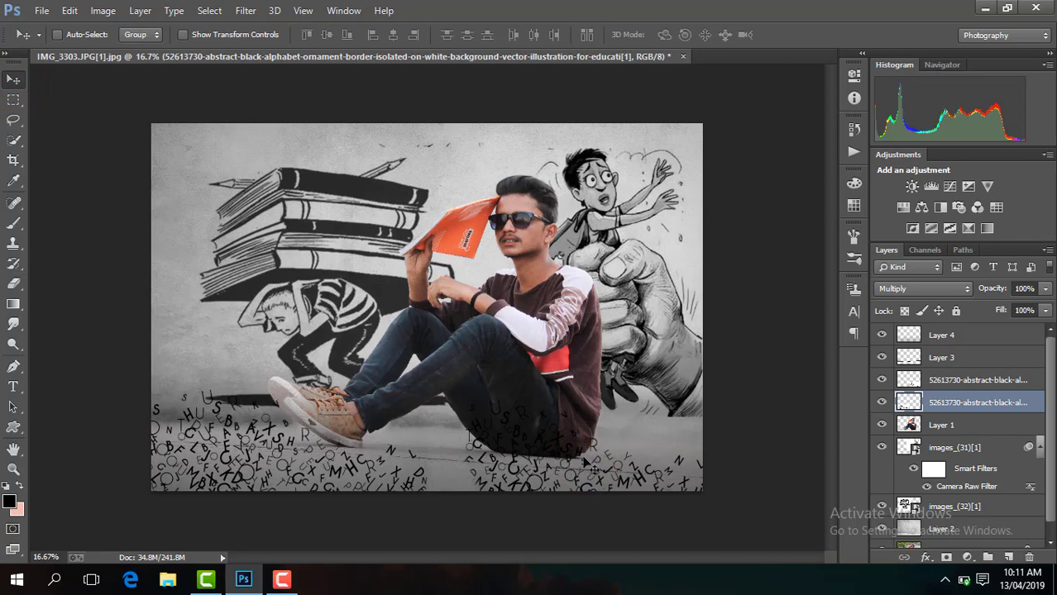
Scale the copied letters up to about 119% toward the upper left.
left_click(968, 380)
left_click(213, 34)
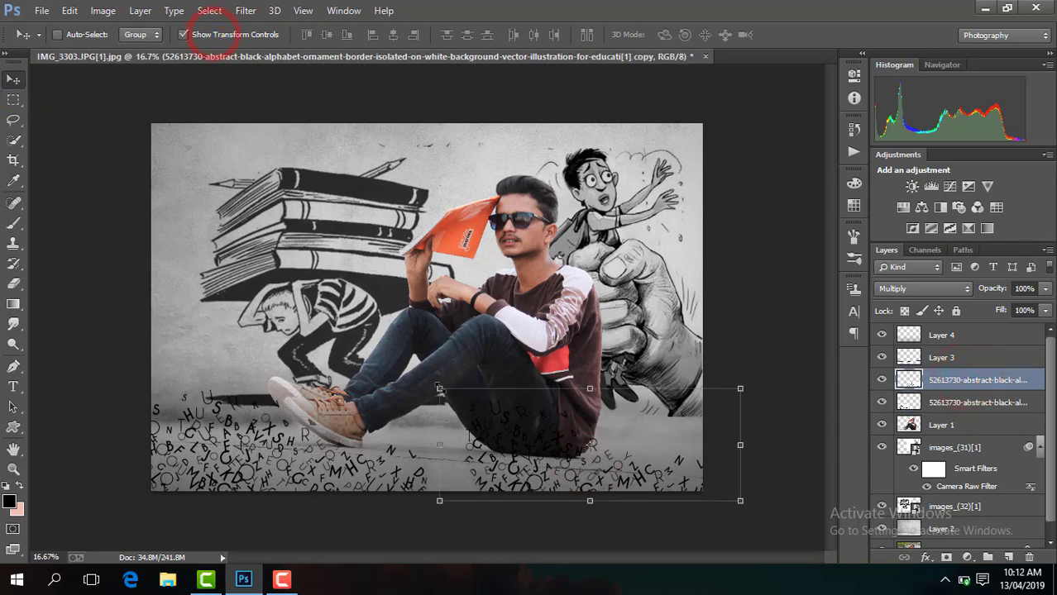
left_click_drag(439, 388, 382, 368)
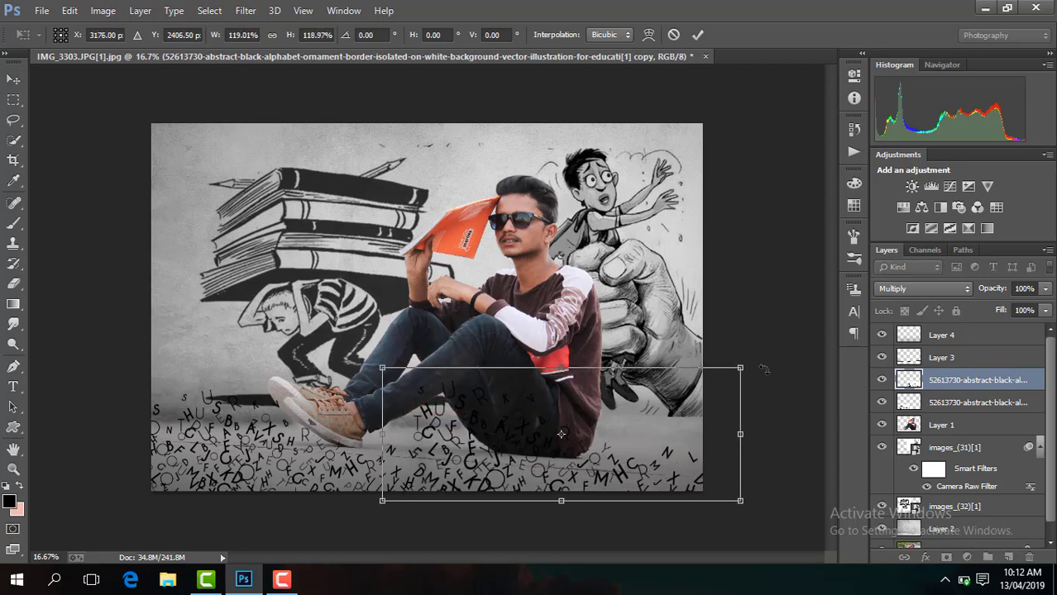
key("Return")
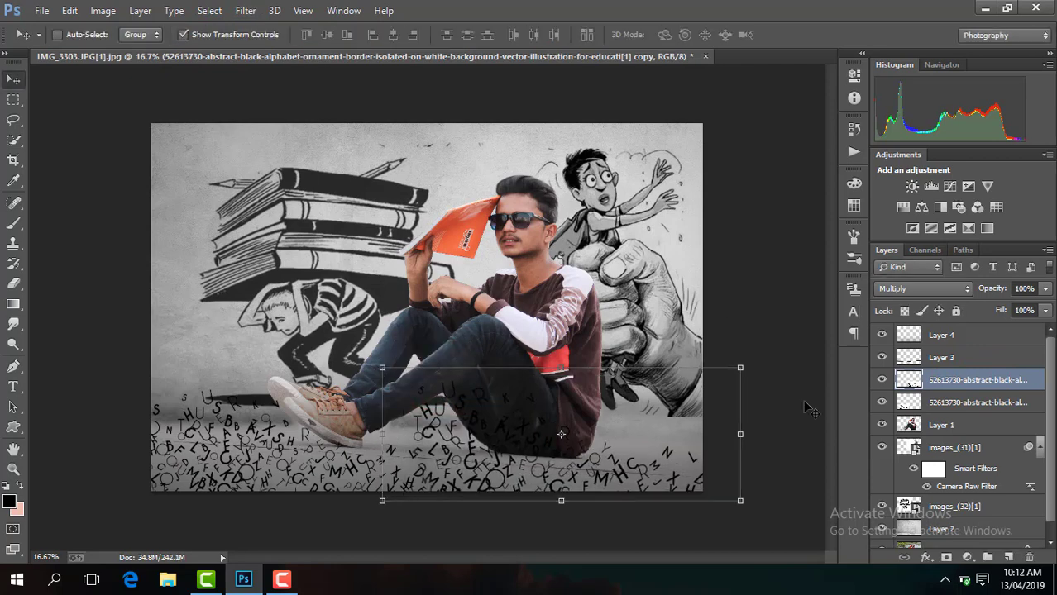
Merge the two letters layers and set the merged layer to Multiply after trying Screen and Darken.
right_click(959, 402)
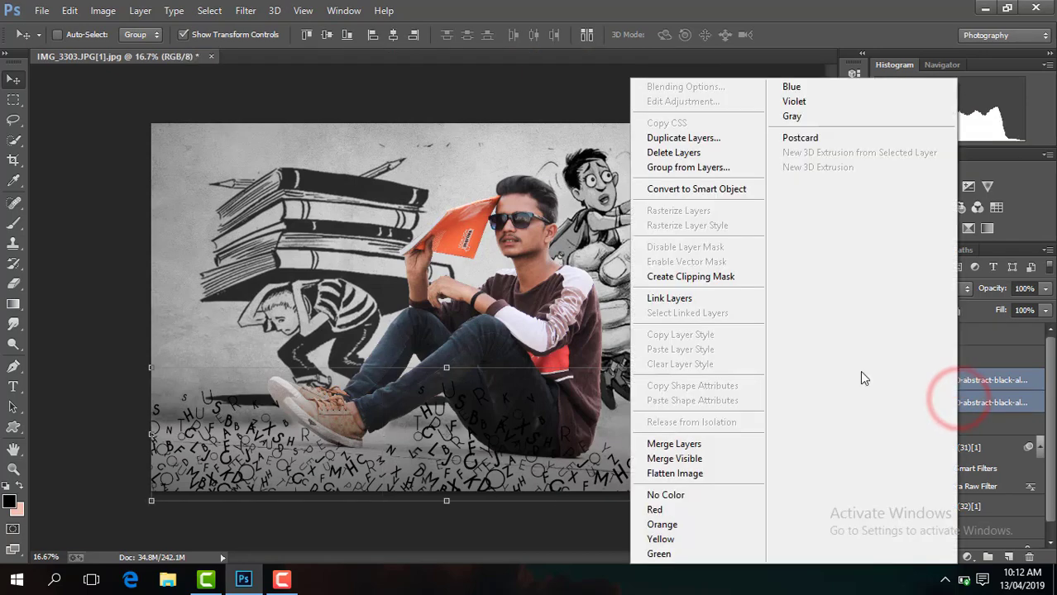
left_click(704, 439)
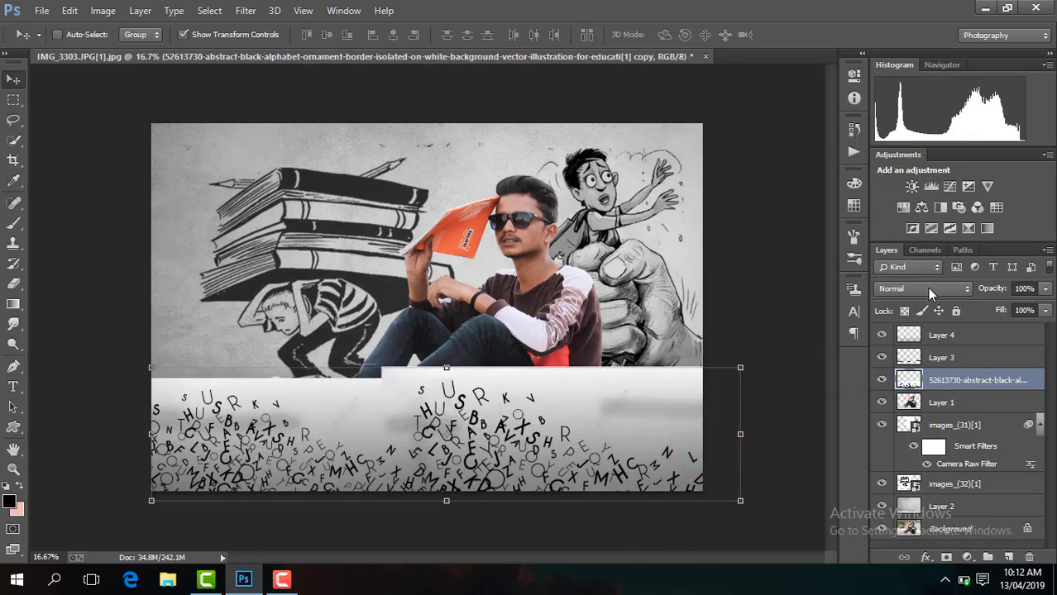
left_click(924, 289)
left_click(905, 136)
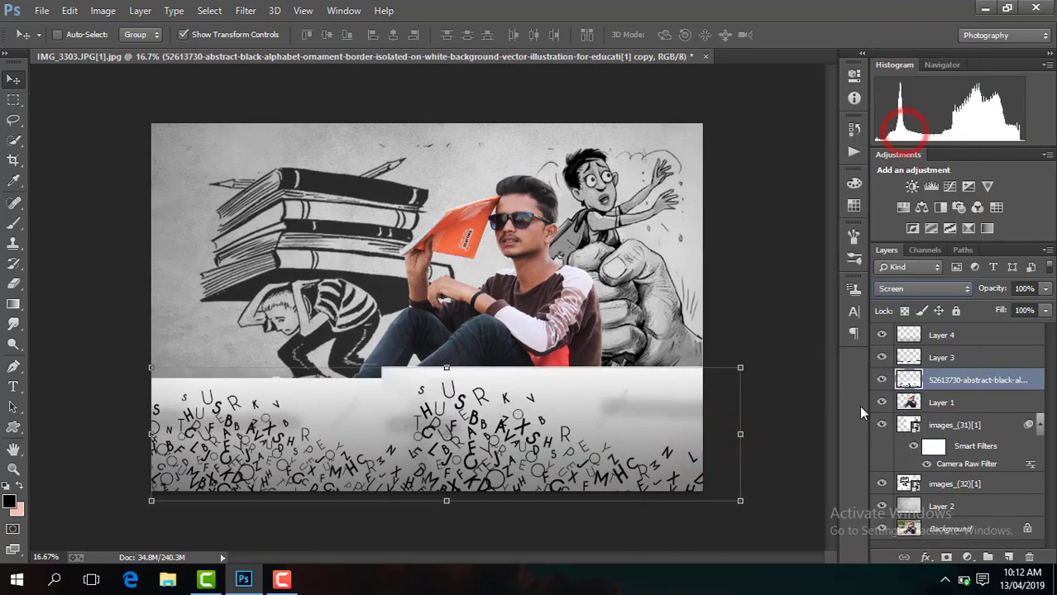
left_click(898, 286)
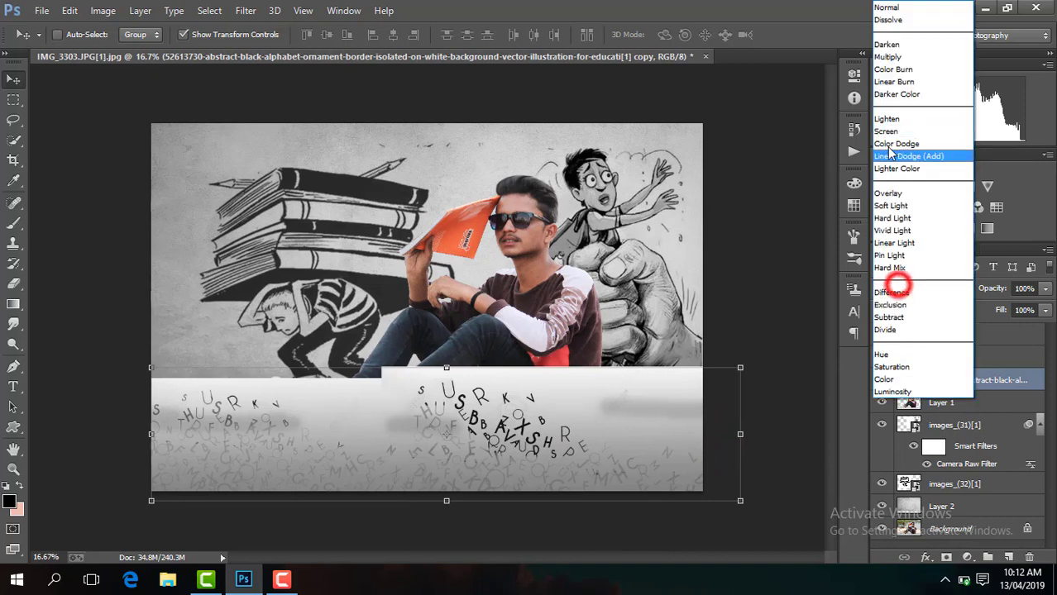
left_click(891, 45)
left_click(922, 287)
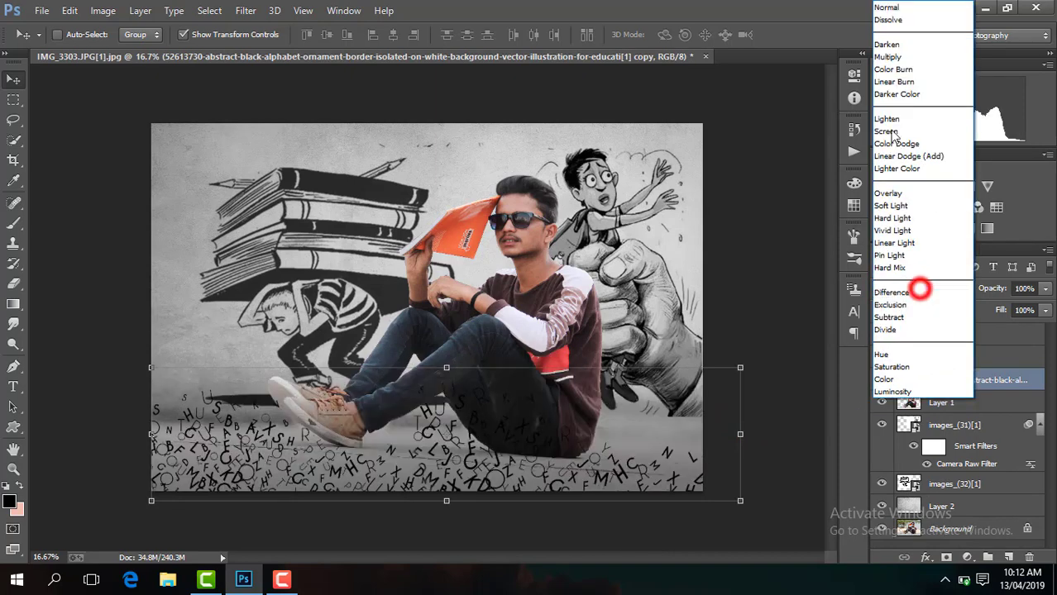
left_click(894, 56)
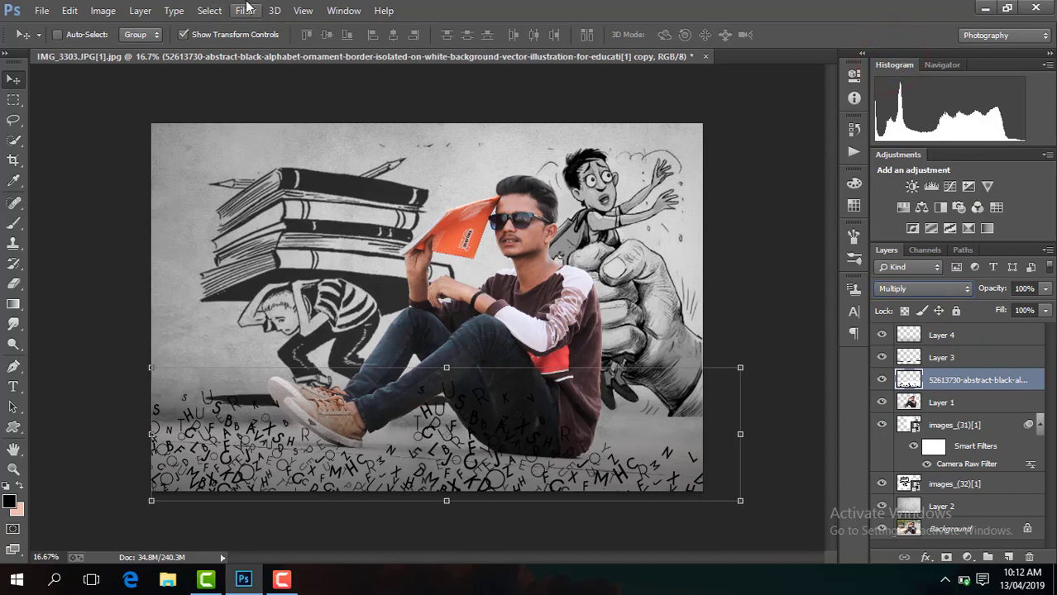
left_click(245, 10)
mouse_move(253, 196)
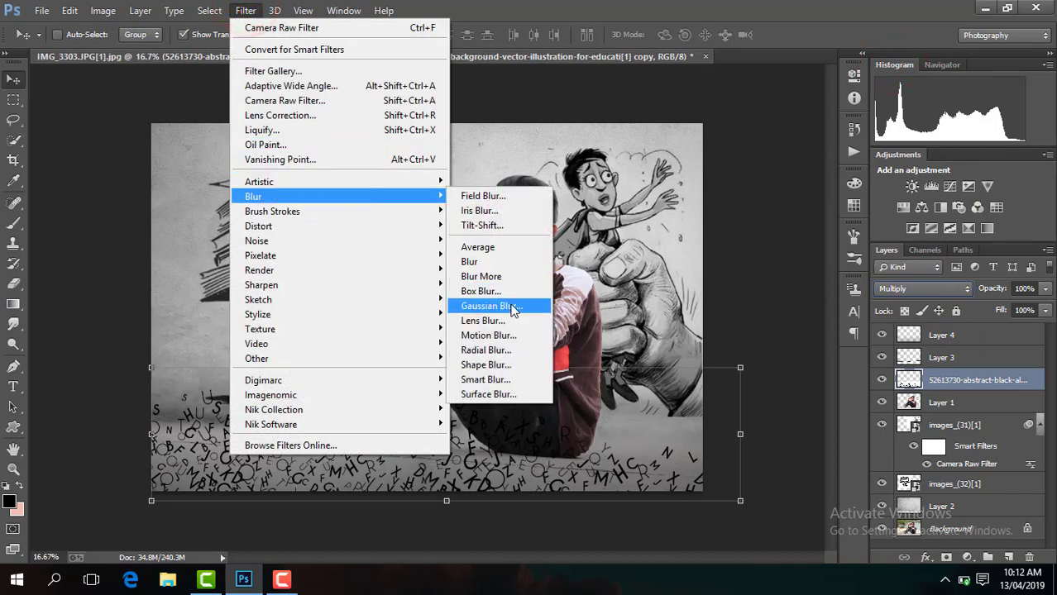
Apply a Gaussian Blur of roughly 4 pixels radius to the merged letters.
left_click(513, 307)
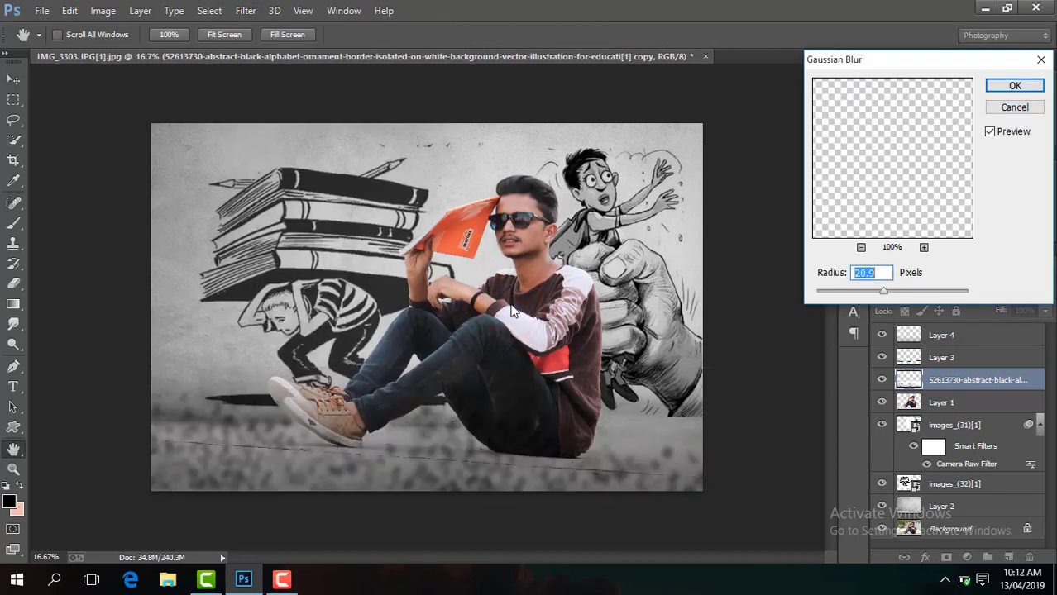
left_click_drag(849, 294, 863, 293)
left_click(1012, 86)
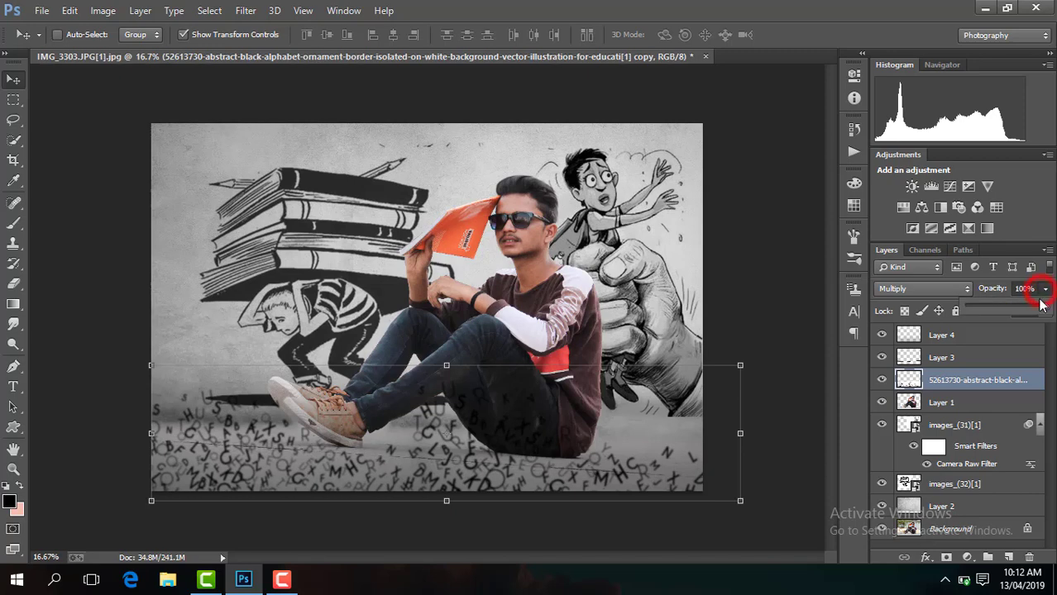
Set the letters layer to 77% opacity and shift it right along the bottom.
left_click_drag(1034, 310, 1021, 306)
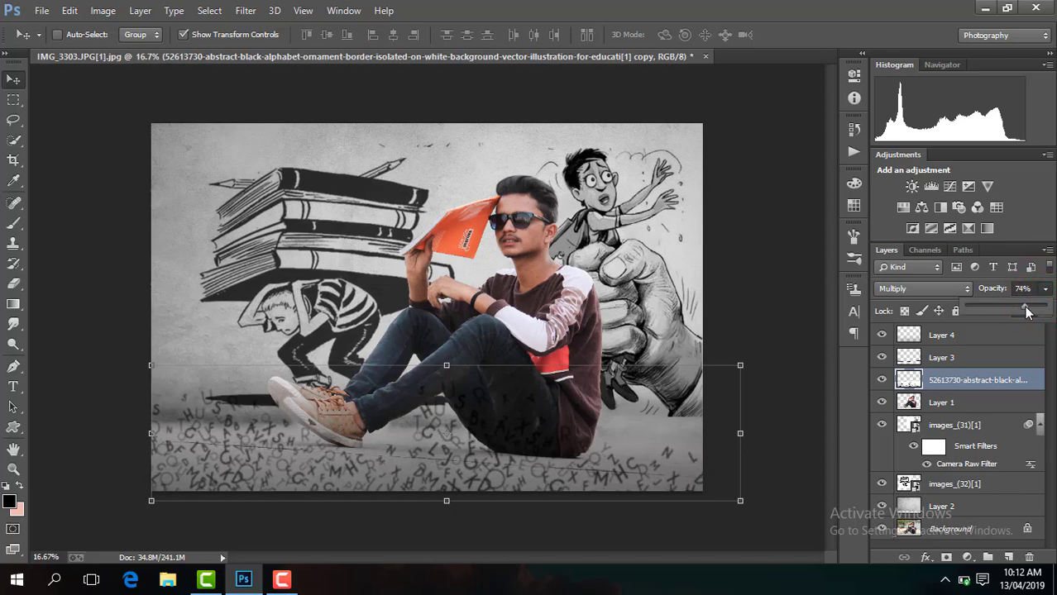
left_click_drag(637, 463, 652, 459)
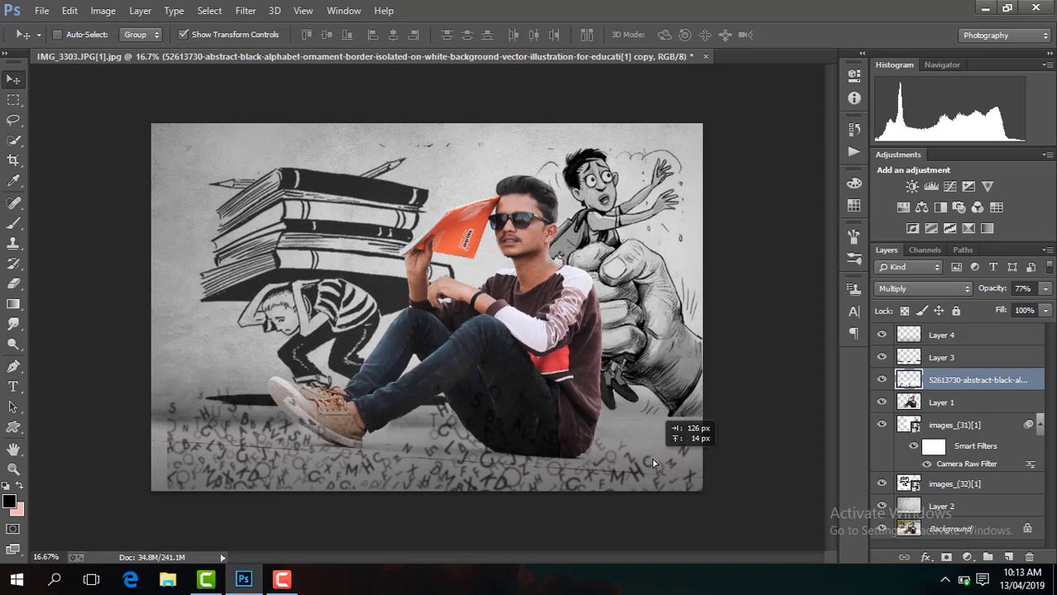
left_click_drag(652, 459, 651, 458)
Erase along the letters' lower edge and move the layer down and to the left.
left_click(16, 283)
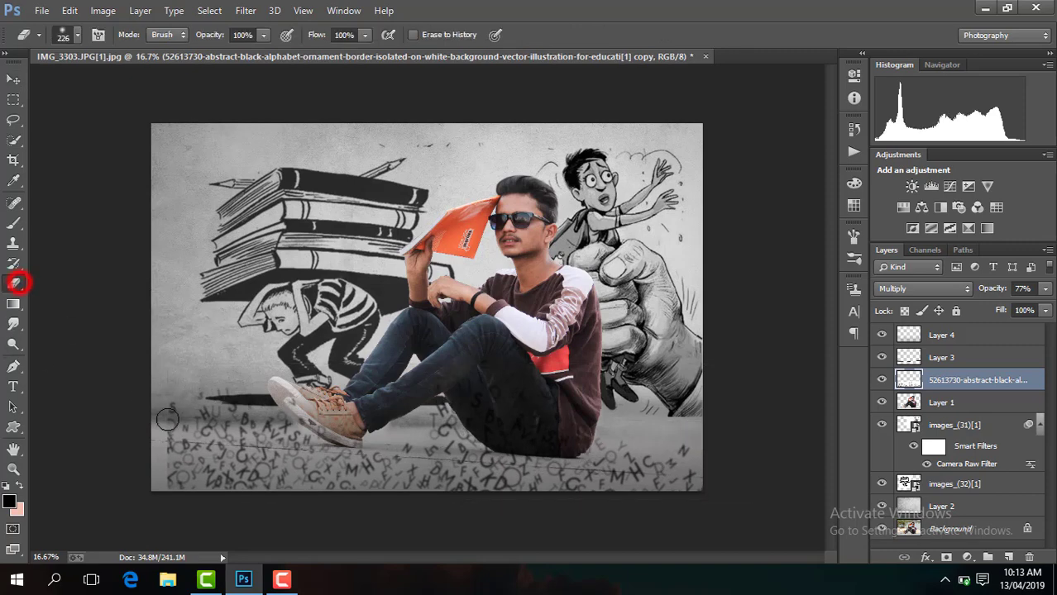
left_click(167, 419)
left_click(14, 79)
mouse_move(354, 432)
left_mouse_down()
mouse_move(334, 447)
mouse_move(342, 460)
left_mouse_up()
Add a new gradient layer above Layer 4 and merge all visible layers.
left_click(956, 335)
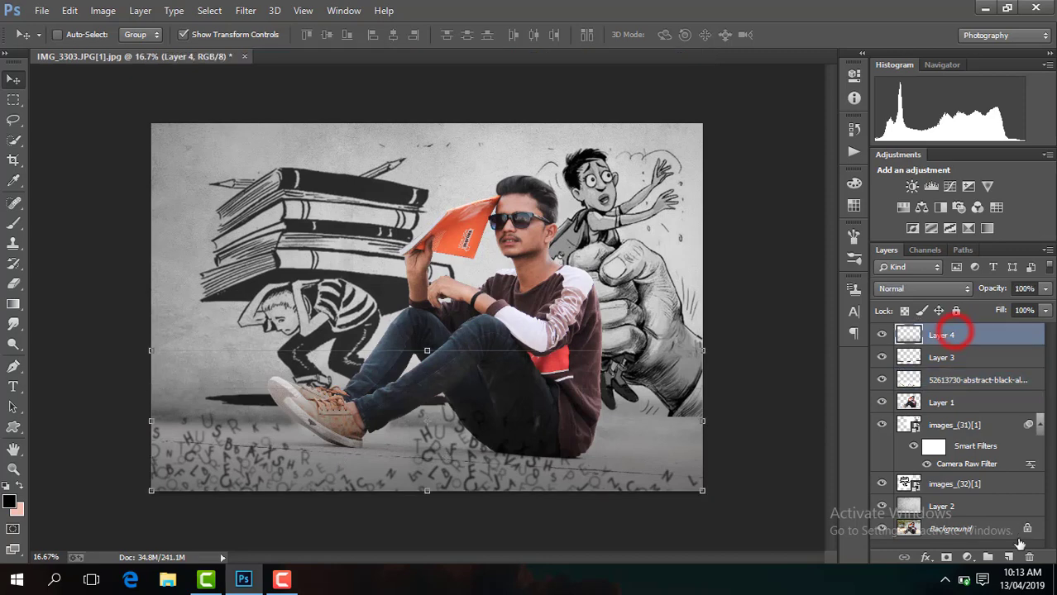
left_click(1010, 559)
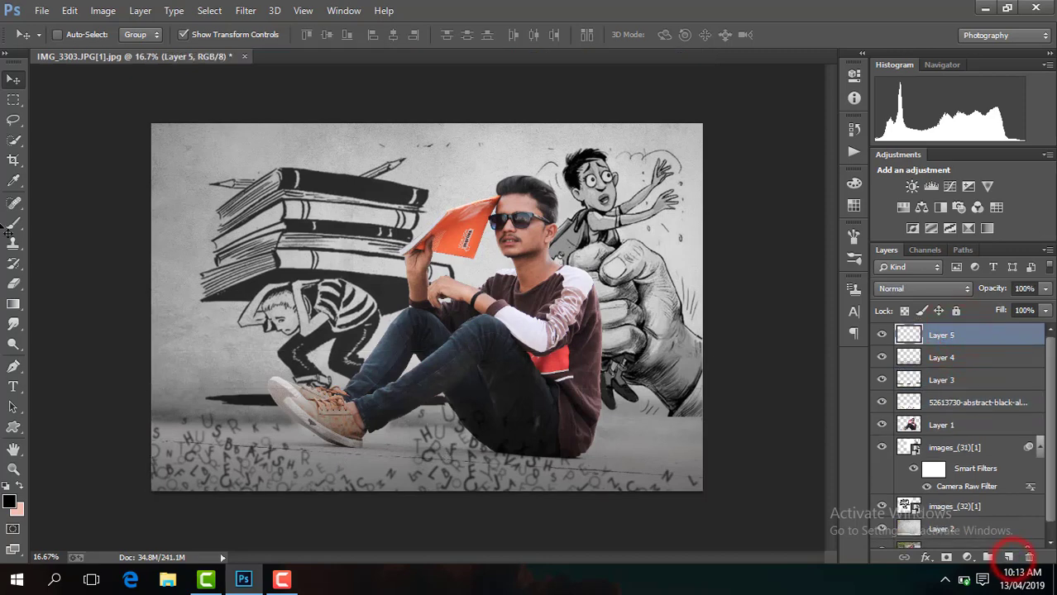
left_click(12, 289)
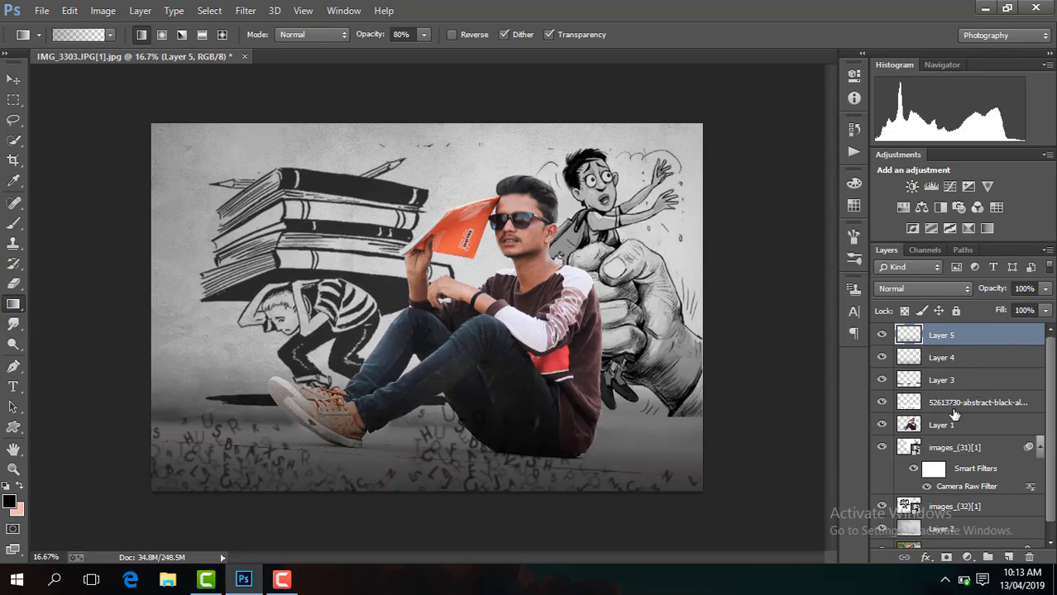
right_click(955, 416)
left_click(728, 462)
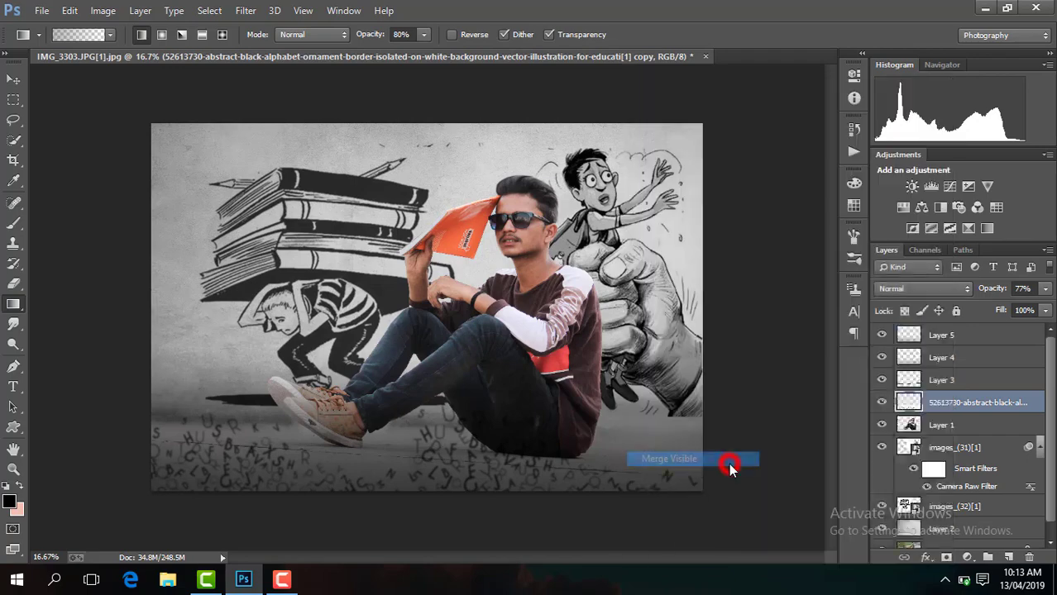
key("ctrl+minus")
key("ctrl+minus")
key("ctrl+minus")
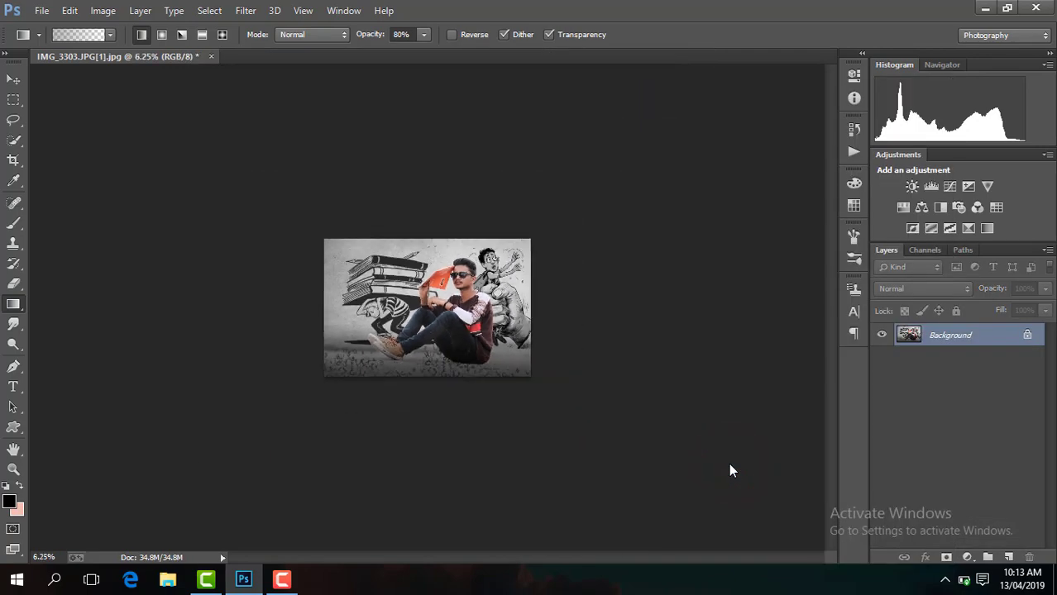
Duplicate the merged image as Layer 1 and apply the Camera Raw Filter to it.
key("ctrl+j")
left_click(248, 10)
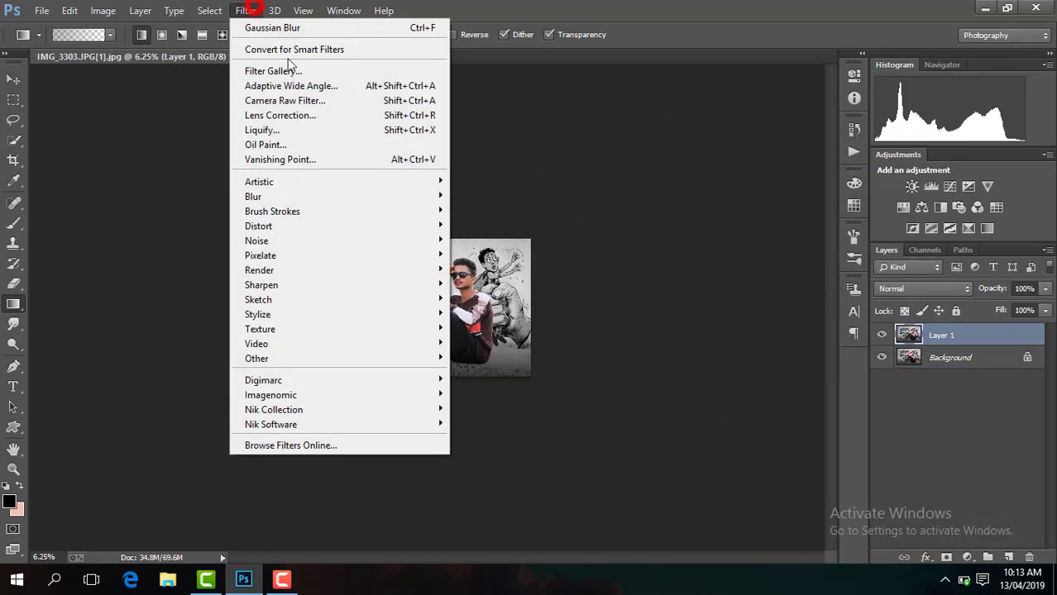
left_click(319, 105)
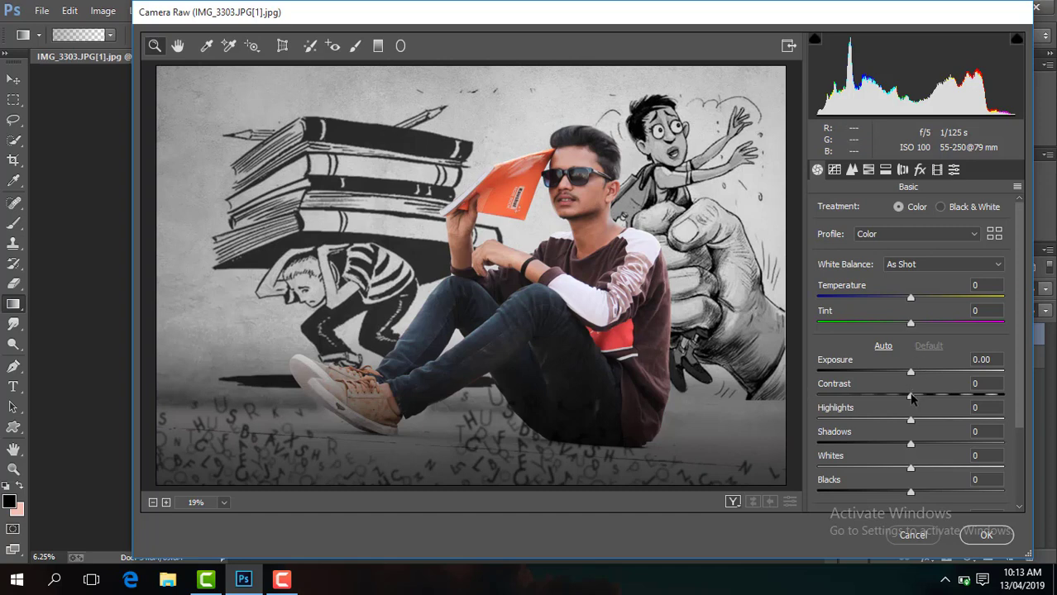
In Camera Raw Basic, set Exposure +0.35, warmer Temperature, Contrast +28, Blacks -19 and Clarity +10.
left_click_drag(911, 372, 916, 373)
left_click_drag(910, 299, 914, 299)
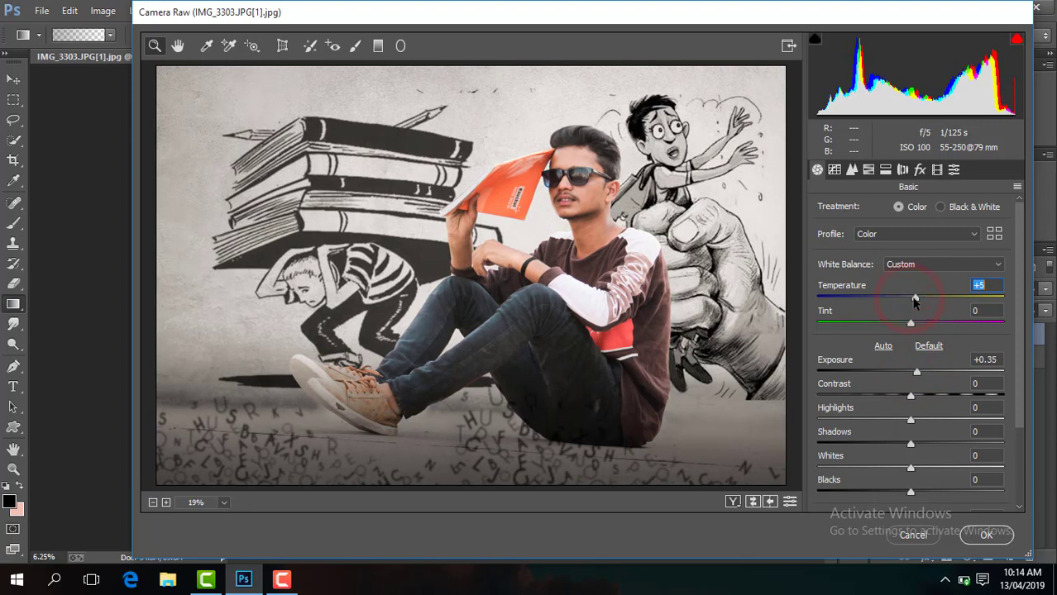
left_click_drag(910, 397, 935, 397)
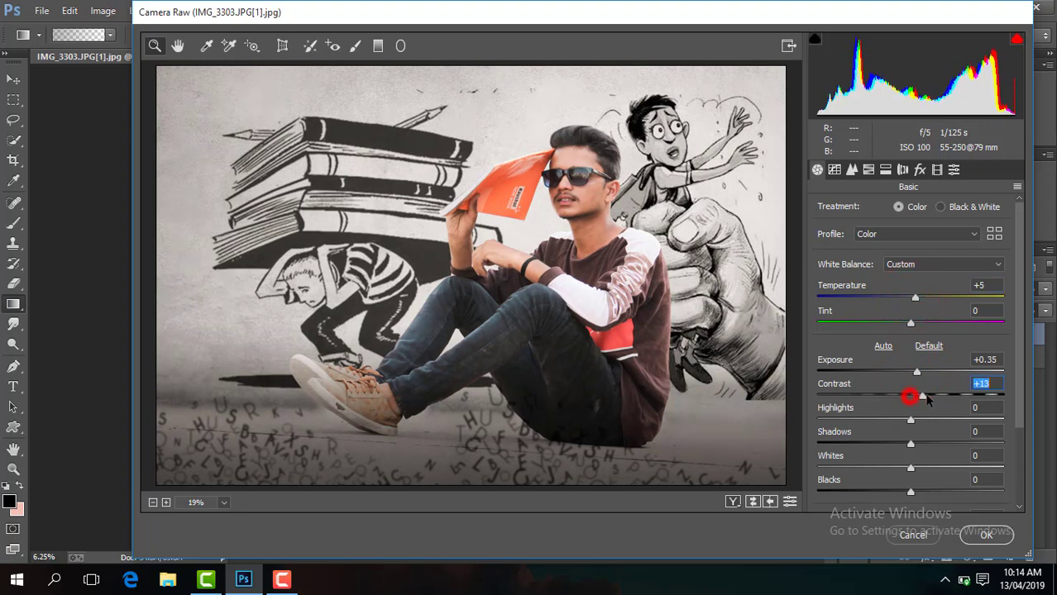
left_click_drag(908, 495, 892, 495)
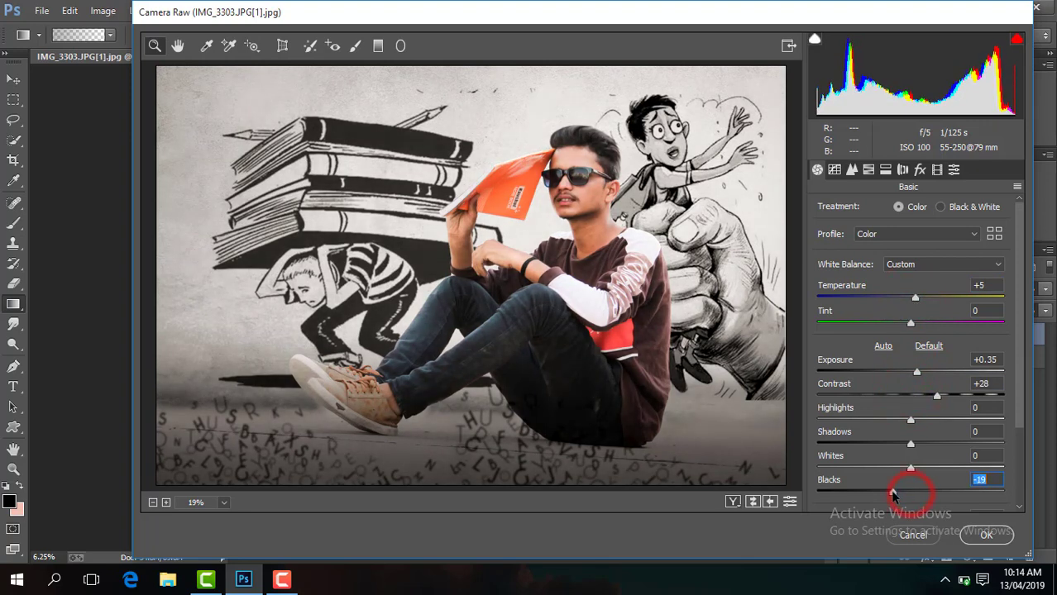
left_click(1020, 380)
left_click_drag(923, 444, 921, 444)
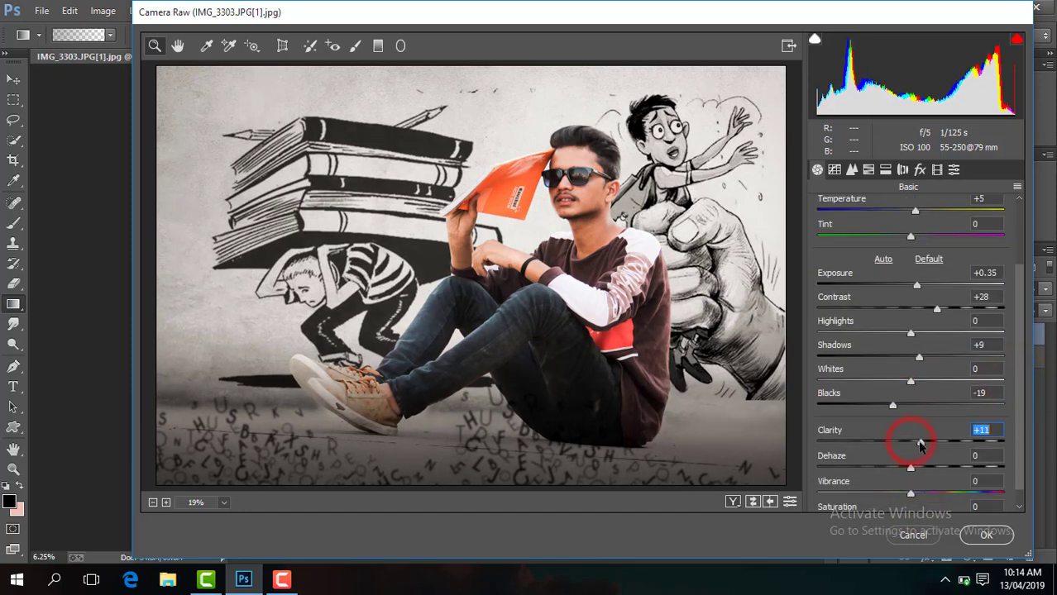
left_click(868, 170)
Set HSL saturation to Yellows -43, Blues +18 and Purples/Magentas -100.
left_click(885, 208)
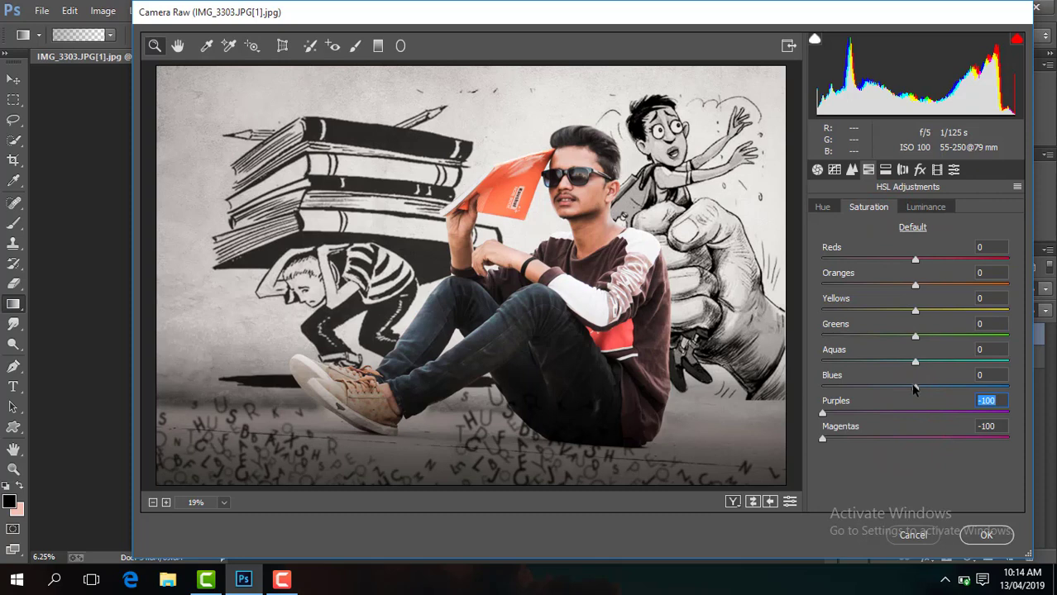
left_click(825, 207)
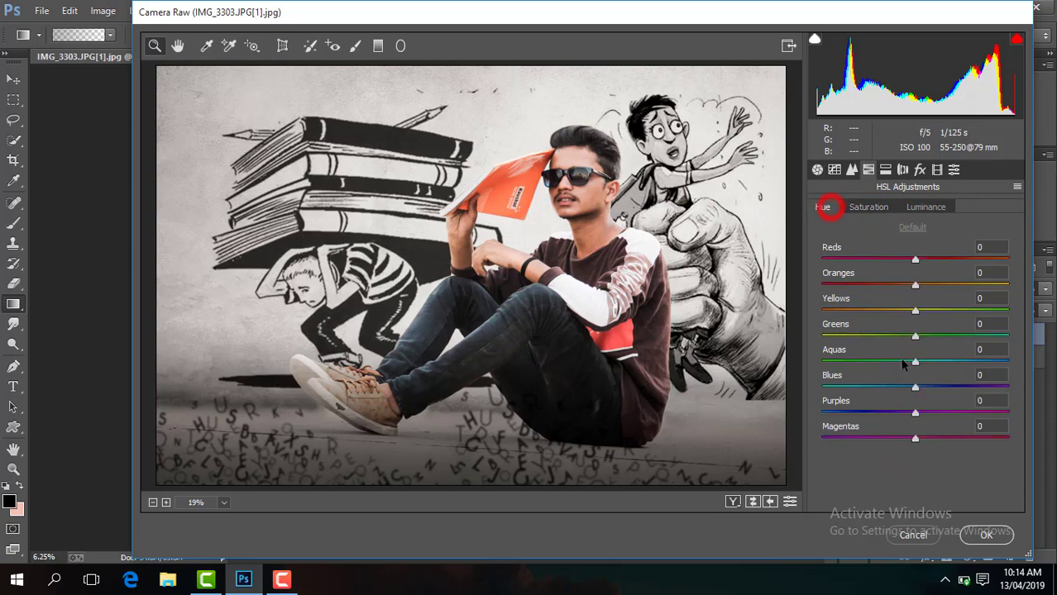
left_click(893, 210)
left_click(881, 207)
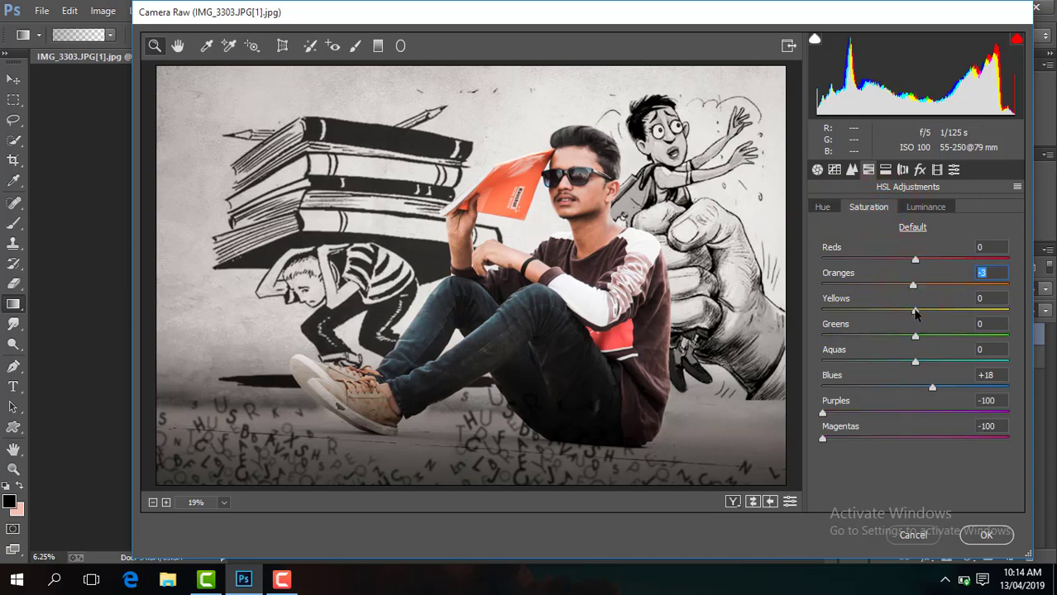
Add a -24 vignette, choose a colour preset, and apply the grade to Layer 1.
left_click(920, 170)
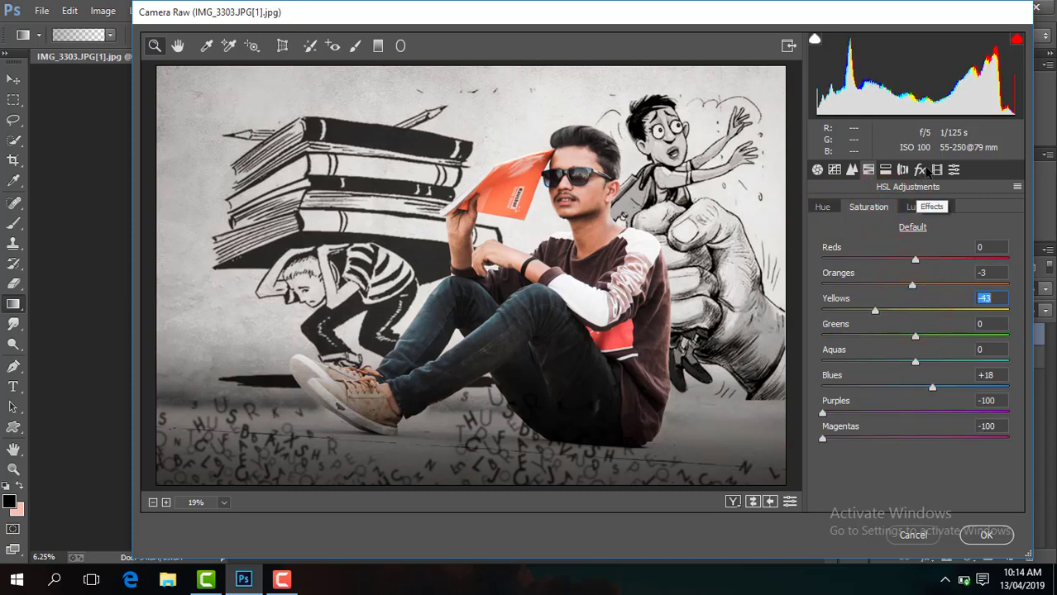
left_click_drag(915, 372, 894, 377)
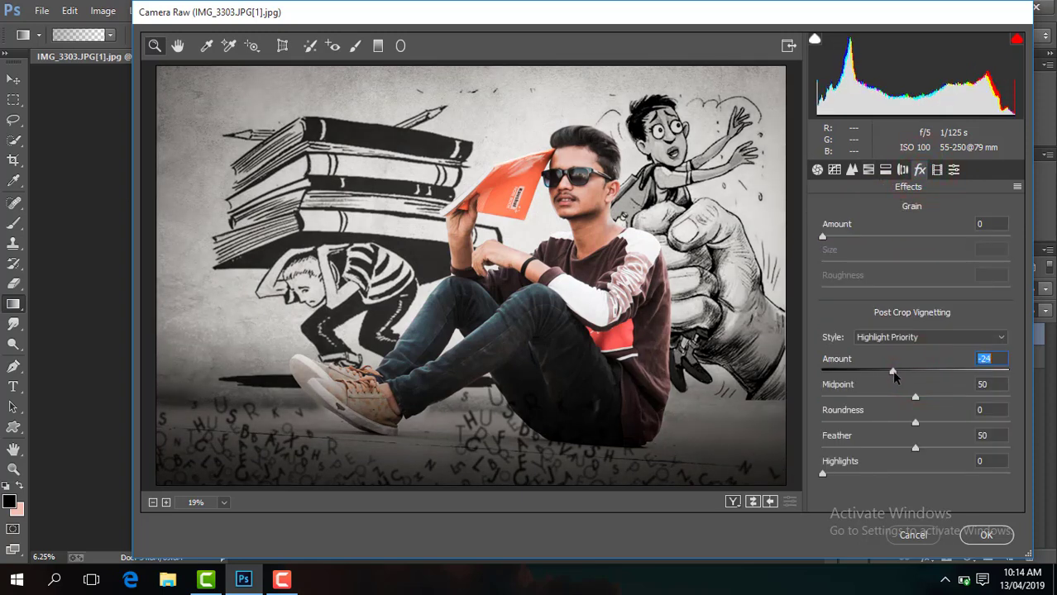
left_click(955, 170)
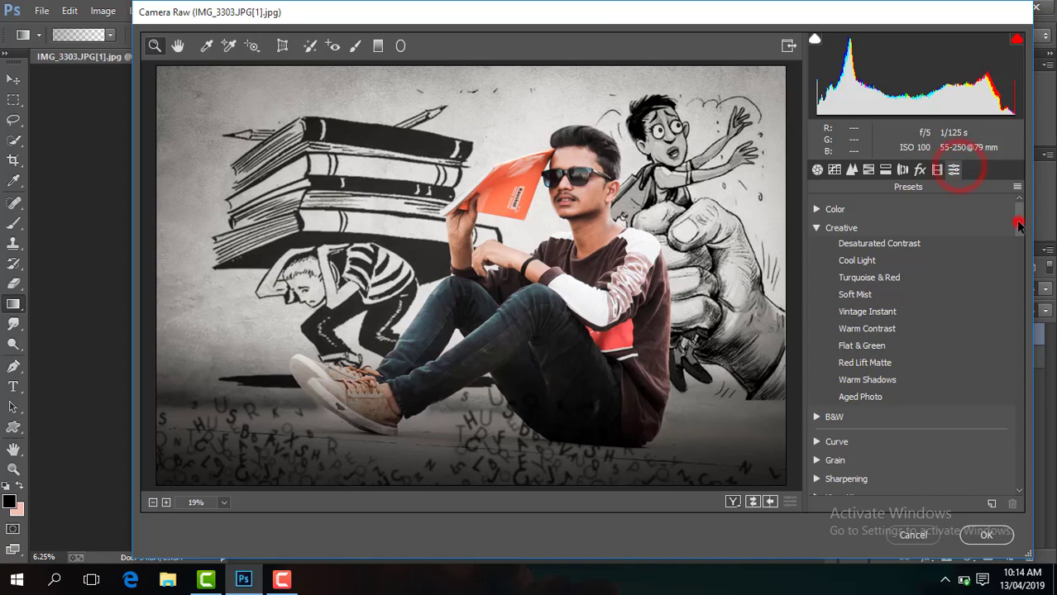
left_click_drag(1019, 225, 1018, 467)
left_click(911, 444)
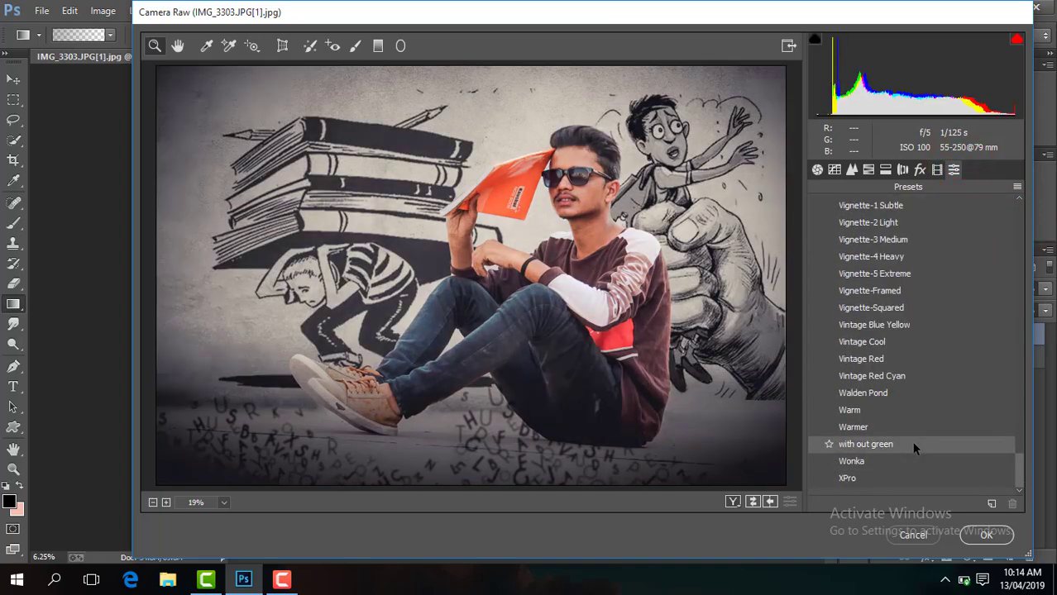
left_click(914, 460)
left_click(986, 535)
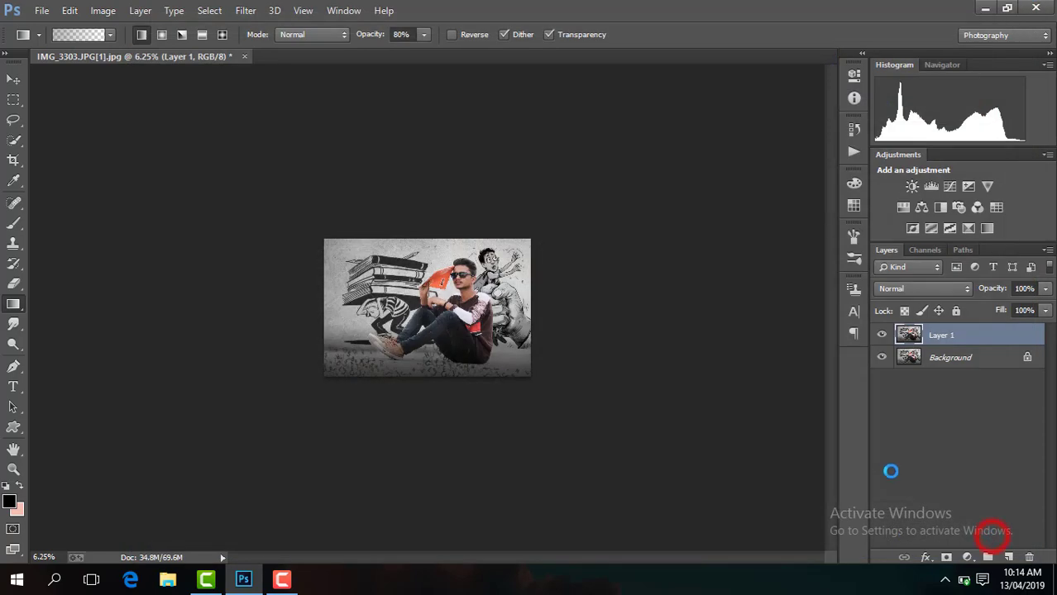
Flatten the graded image, duplicate the Background as a new layer, and zoom in.
key("ctrl+plus")
key("ctrl+plus")
key("ctrl+plus")
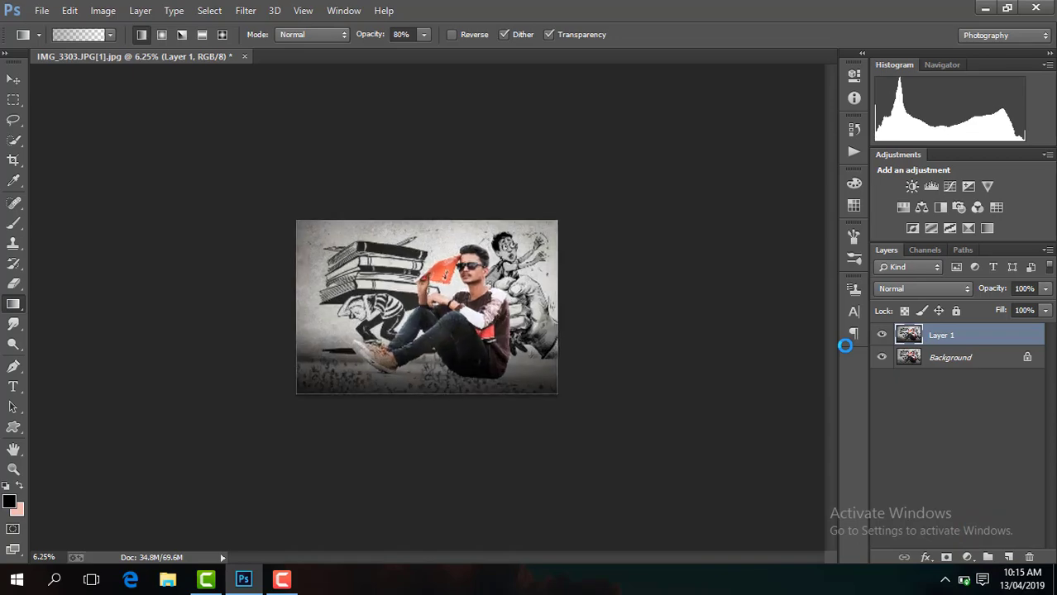
key("ctrl+minus")
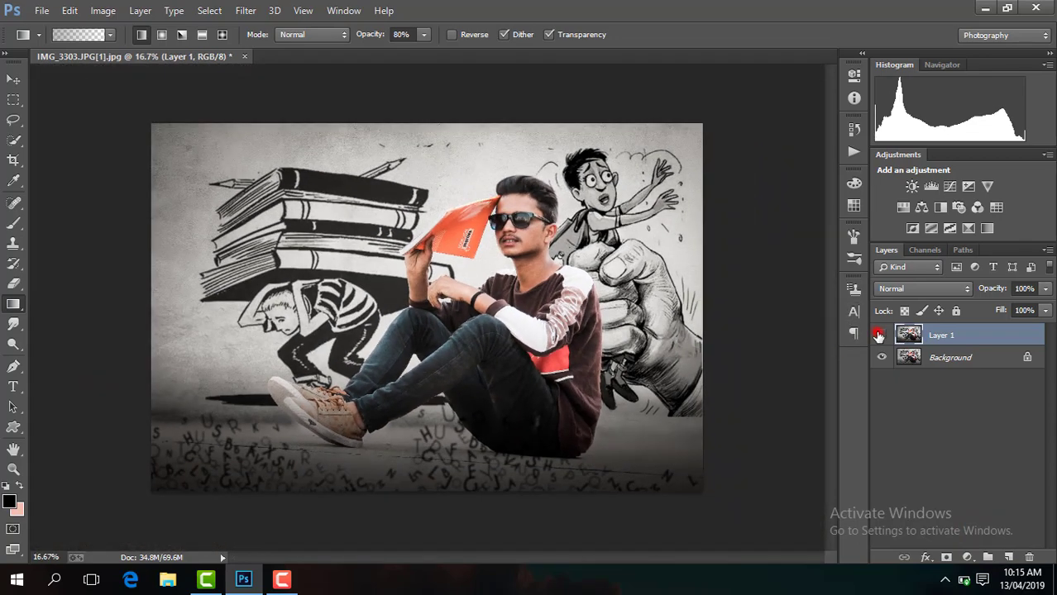
left_click(878, 335)
right_click(877, 333)
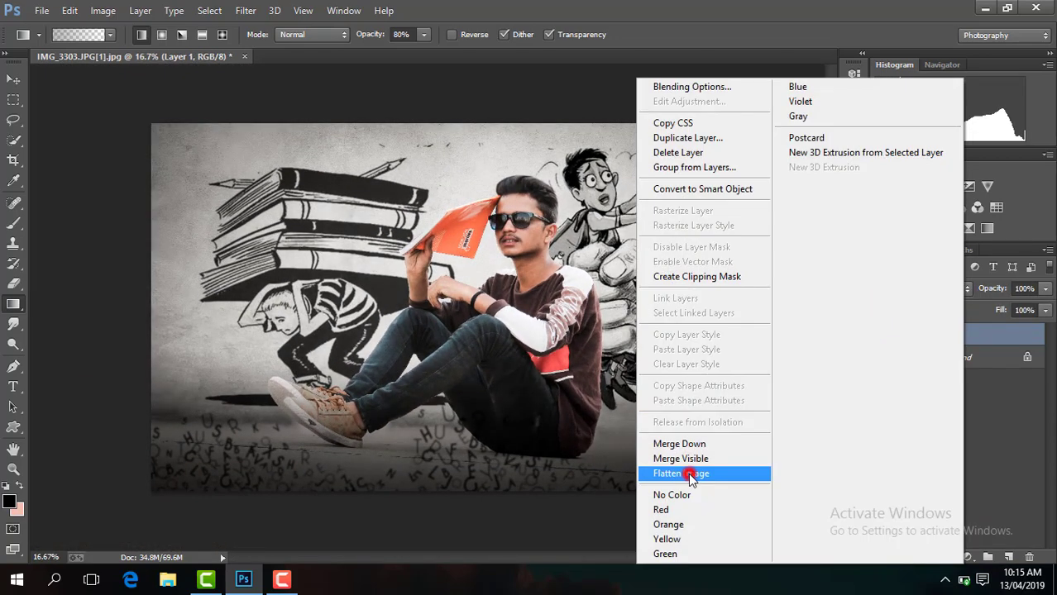
left_click(689, 477)
key("ctrl+j")
key("ctrl+plus")
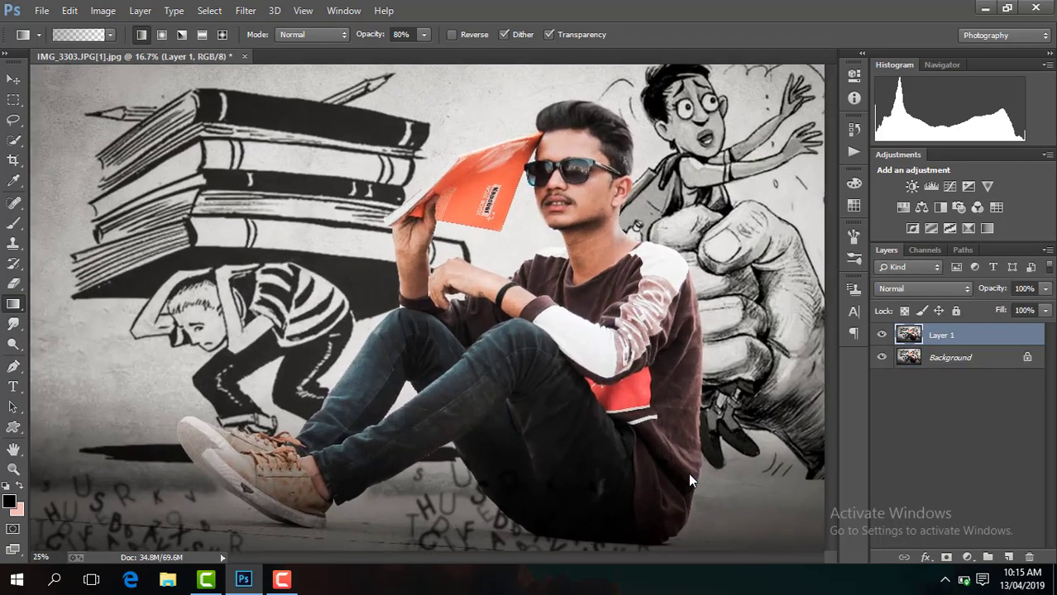
key("ctrl+plus")
key("ctrl+plus")
key("ctrl+plus")
Select the Smudge tool and zoom to 200% on the man's face.
left_click(16, 326)
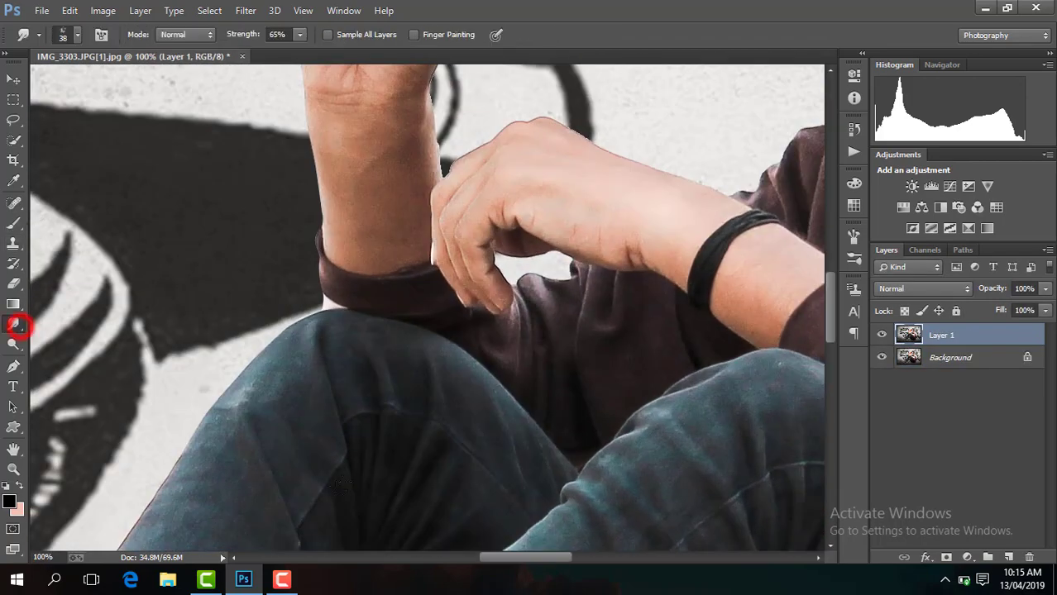
left_click_drag(506, 561, 583, 571)
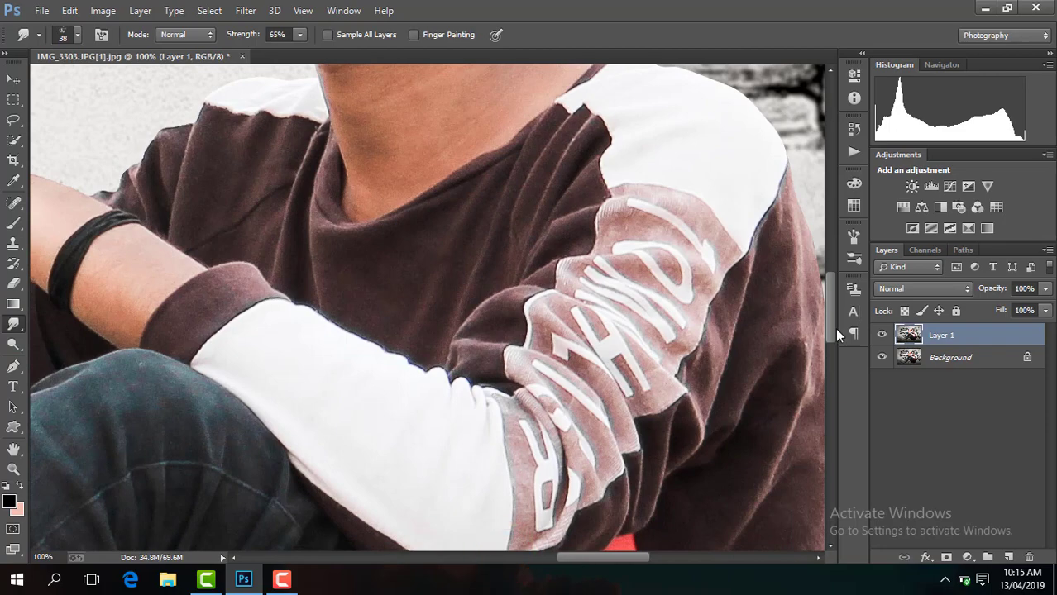
left_click_drag(834, 327, 824, 245)
key("ctrl+plus")
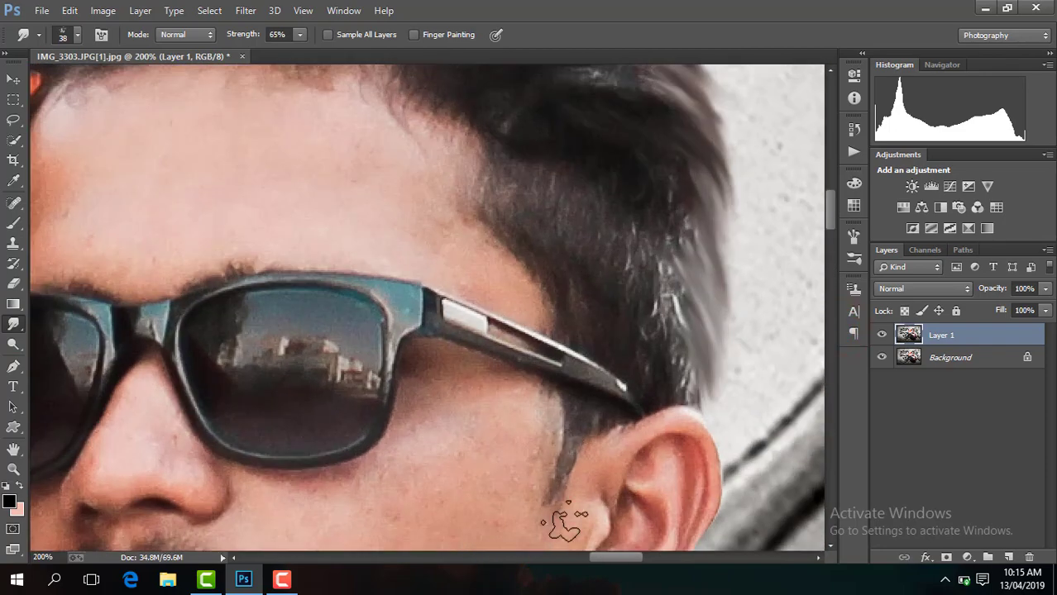
left_click_drag(624, 561, 606, 557)
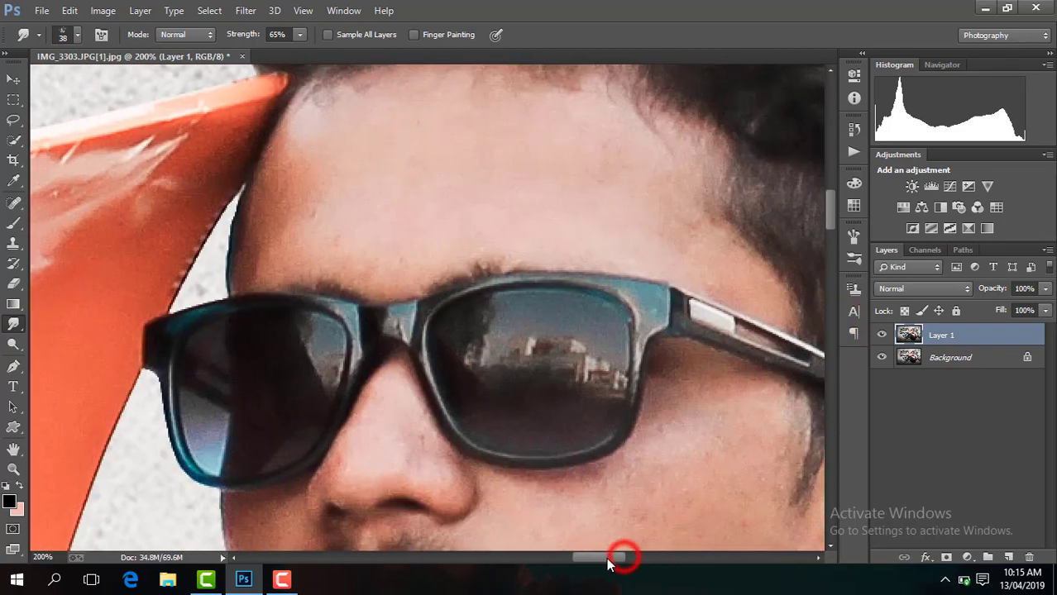
Choose the textured 104 brush preset and resize it to 75 px.
left_click(81, 35)
mouse_move(173, 168)
left_mouse_down()
mouse_move(175, 229)
mouse_move(174, 193)
left_mouse_up()
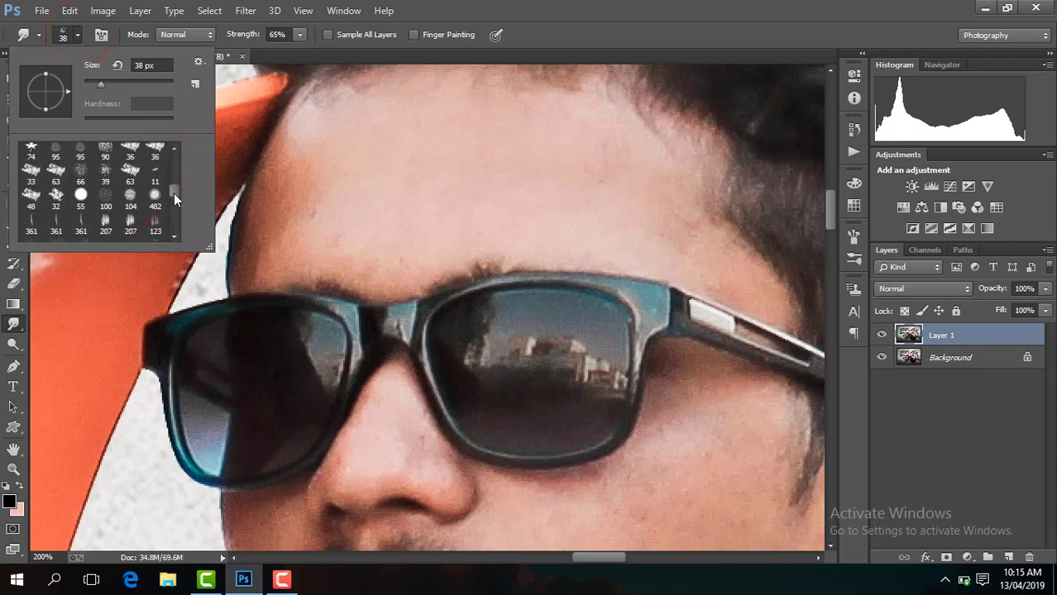
left_click(130, 196)
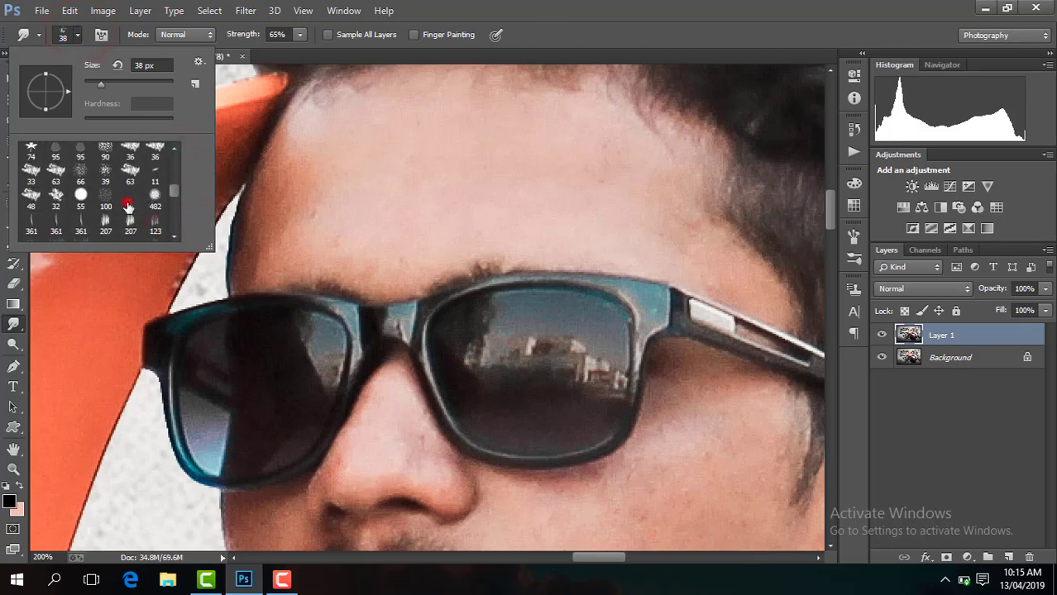
left_click(80, 35)
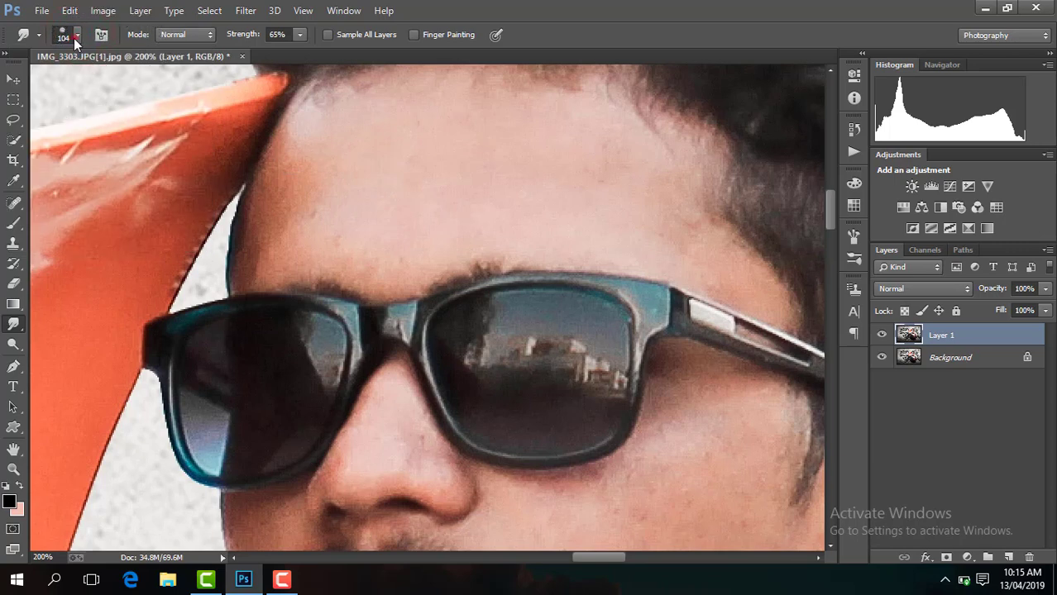
left_click(74, 38)
left_click_drag(111, 83, 118, 87)
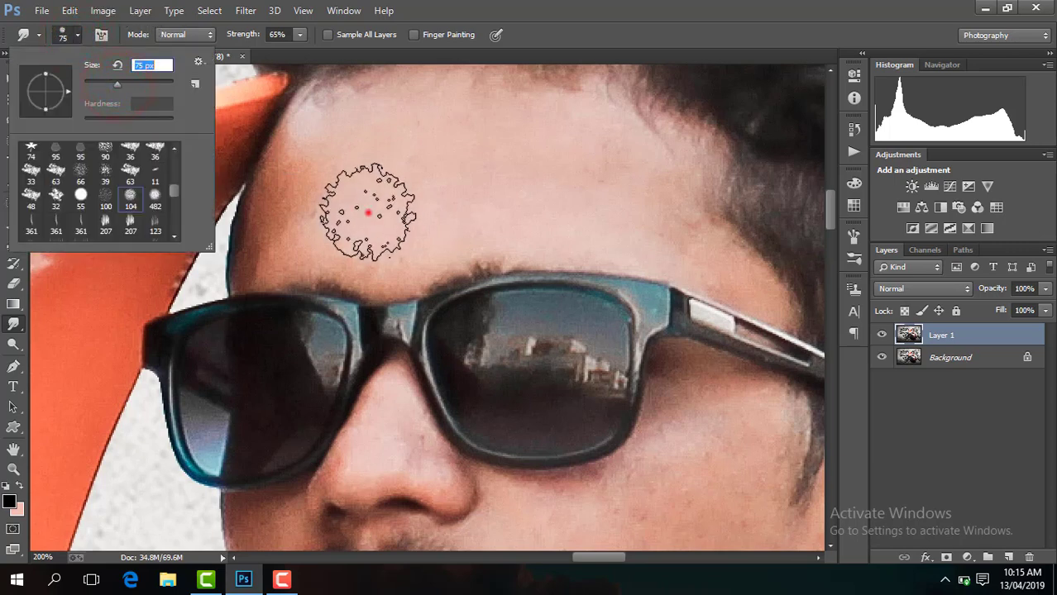
left_click(368, 212)
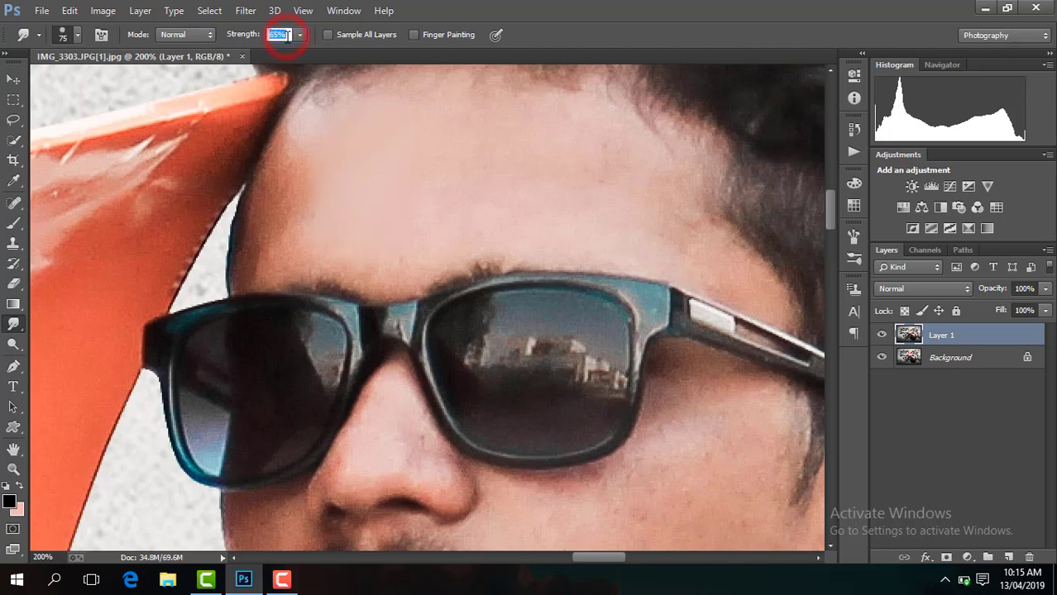
Smudge the left, centre and right forehead at 20% strength, size 75, until the skin is even.
left_click(308, 225)
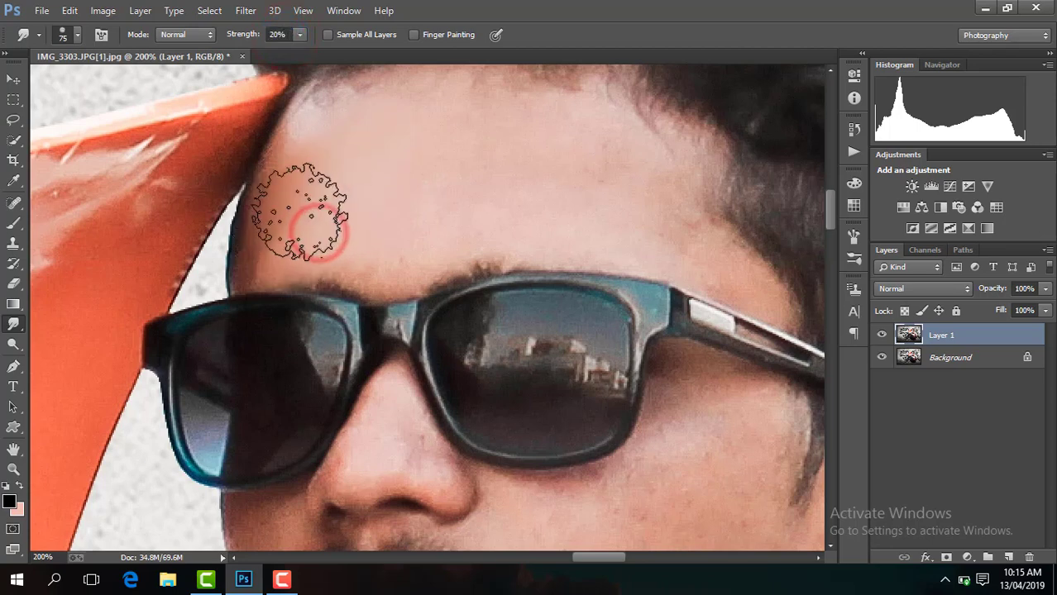
left_click_drag(307, 208, 299, 224)
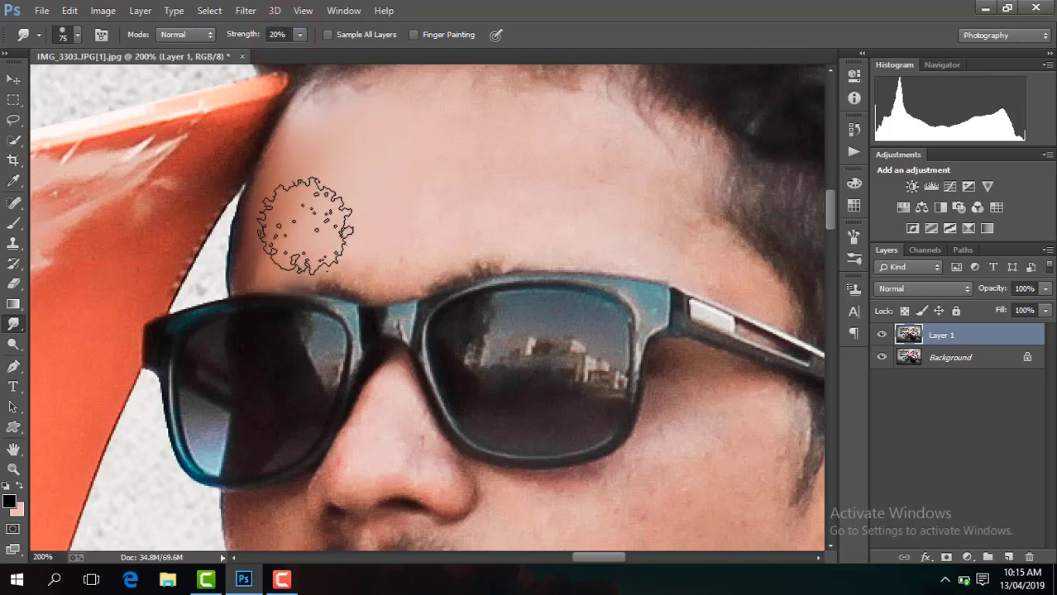
left_click_drag(428, 220, 349, 232)
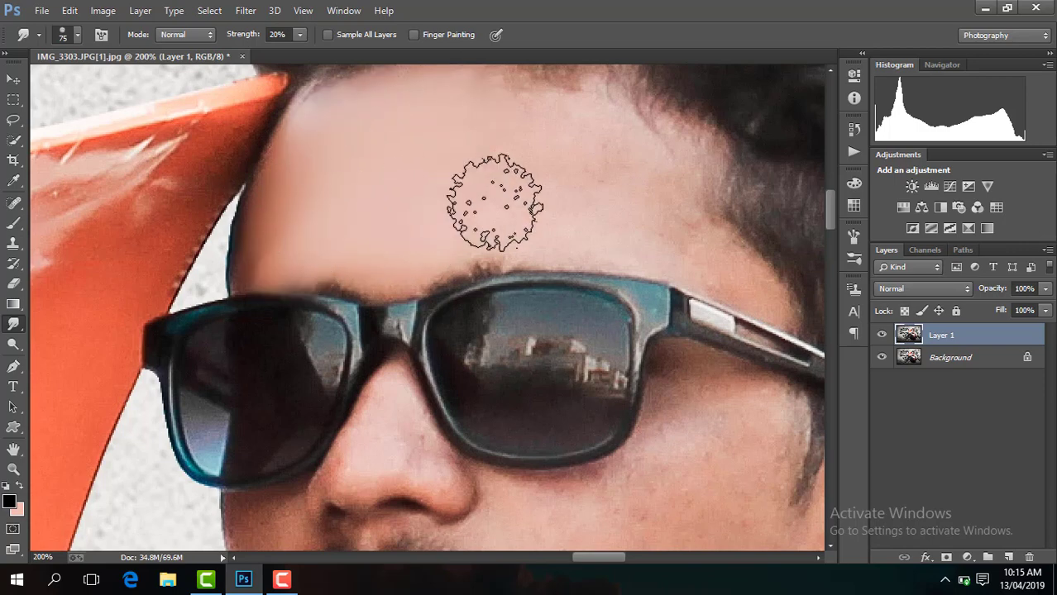
mouse_move(495, 202)
left_mouse_down()
mouse_move(466, 217)
mouse_move(589, 146)
left_mouse_up()
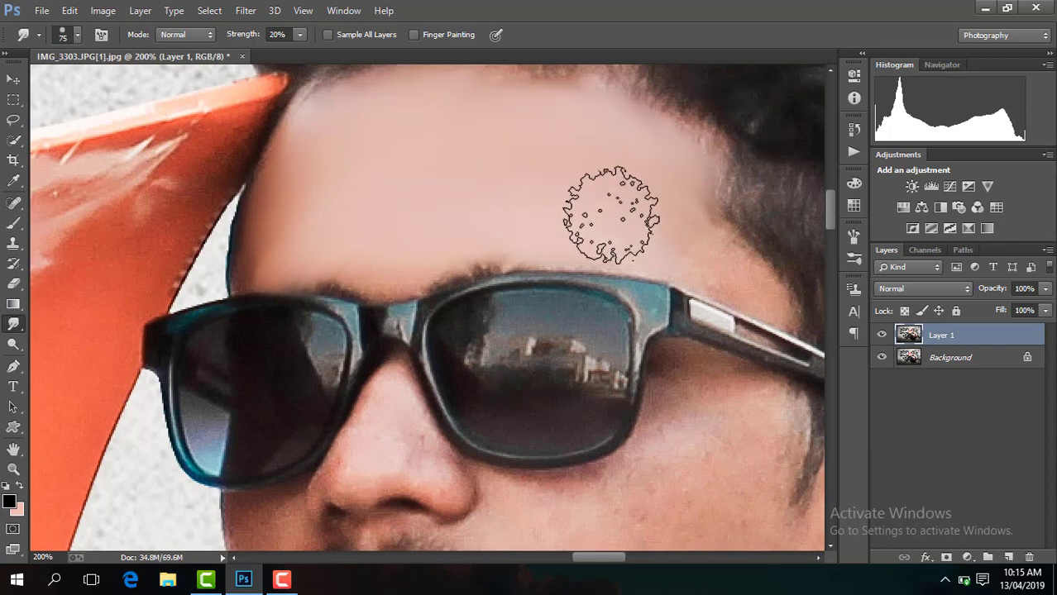
left_click_drag(672, 205, 470, 121)
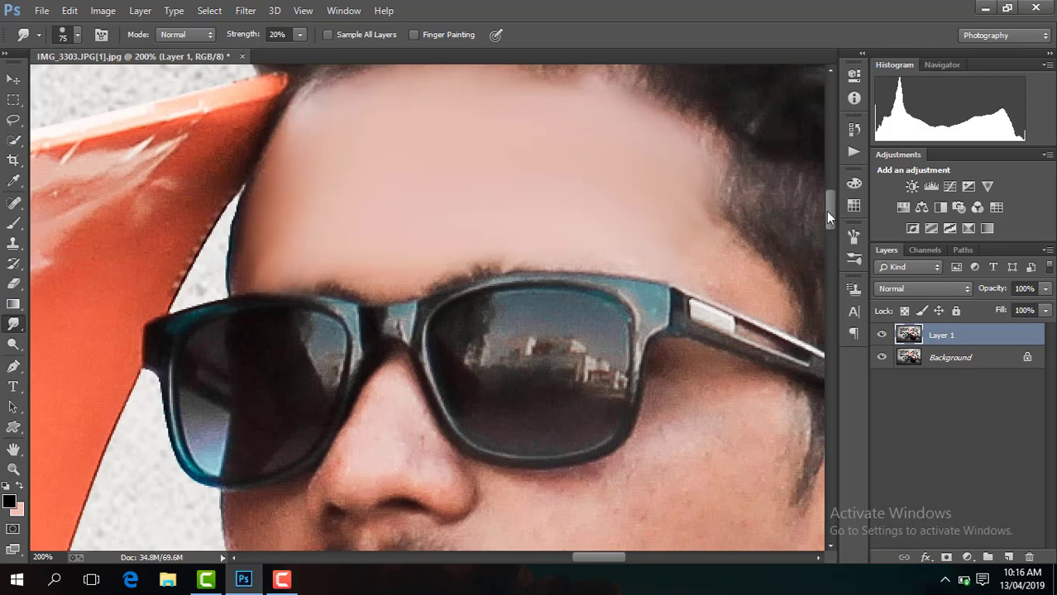
left_click_drag(828, 217, 829, 210)
left_click(460, 238)
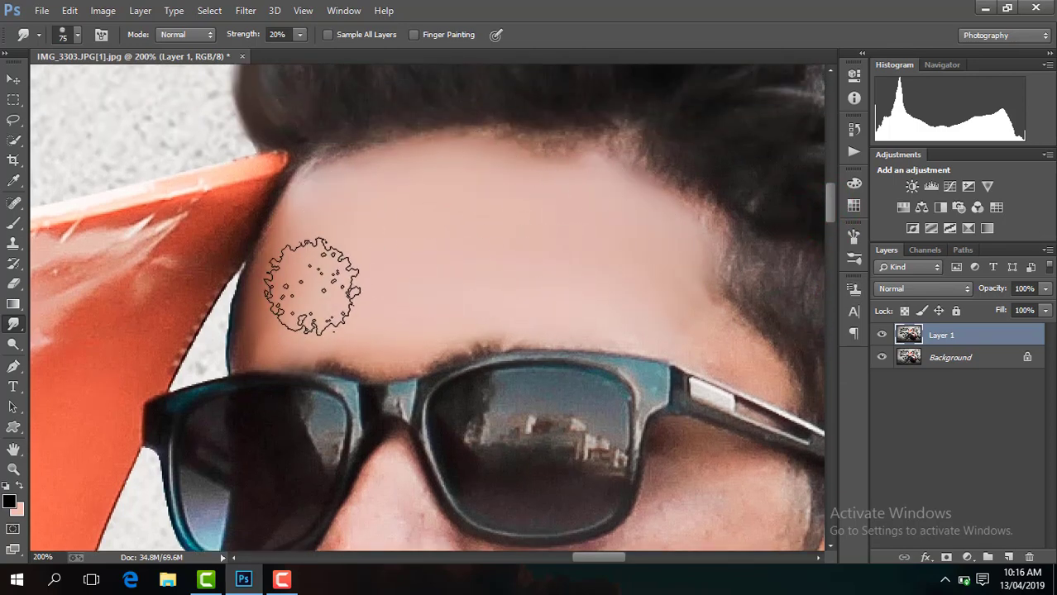
left_click_drag(313, 286, 487, 294)
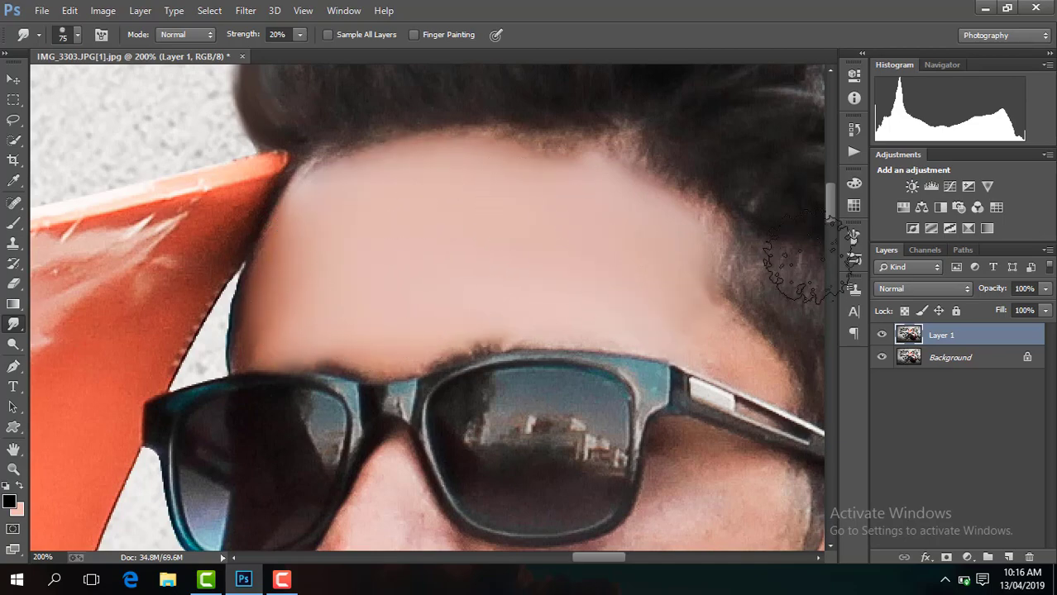
left_click_drag(830, 215, 830, 239)
mouse_move(653, 345)
left_mouse_down()
mouse_move(700, 305)
mouse_move(680, 348)
mouse_move(750, 301)
left_mouse_up()
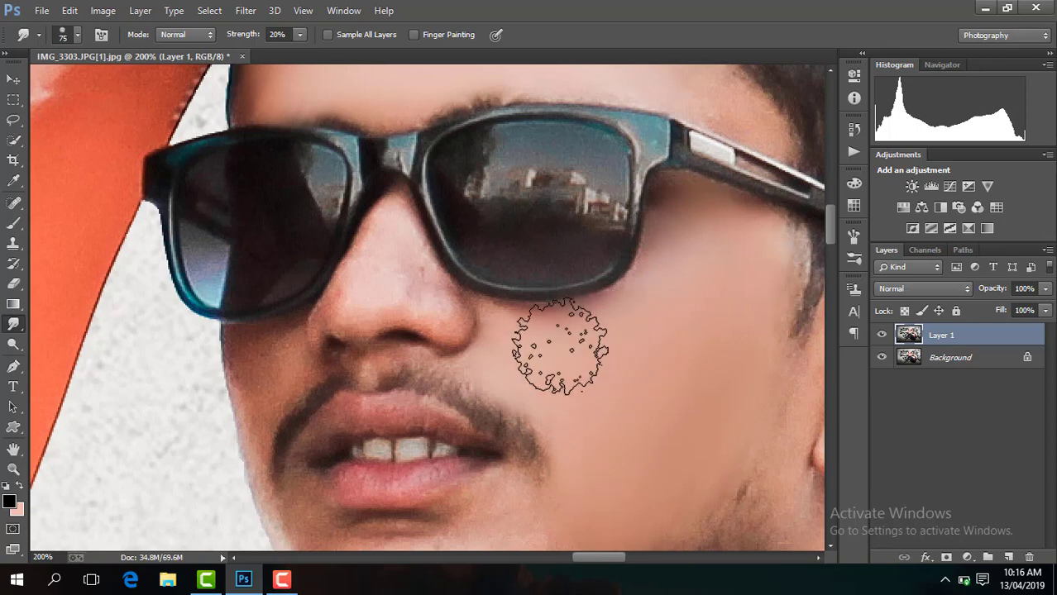
Smudge the lower cheek, then shrink the brush to 48 and smooth the chin and jaw.
left_click_drag(833, 231, 832, 248)
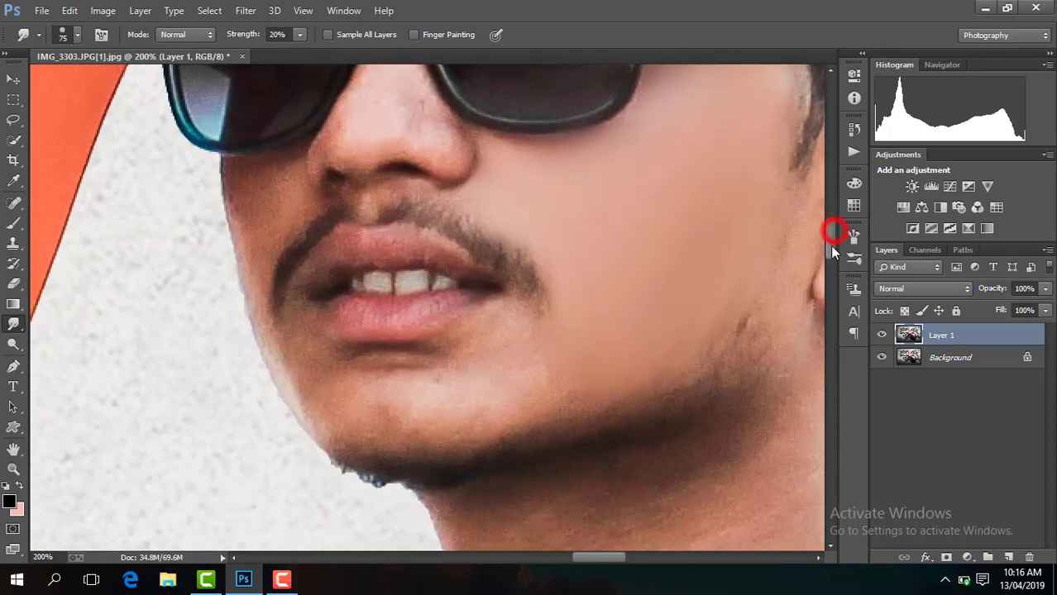
left_click_drag(602, 324, 507, 366)
mouse_move(587, 352)
left_mouse_down()
mouse_move(514, 370)
mouse_move(483, 354)
mouse_move(401, 401)
mouse_move(349, 406)
mouse_move(514, 381)
mouse_move(519, 371)
left_mouse_up()
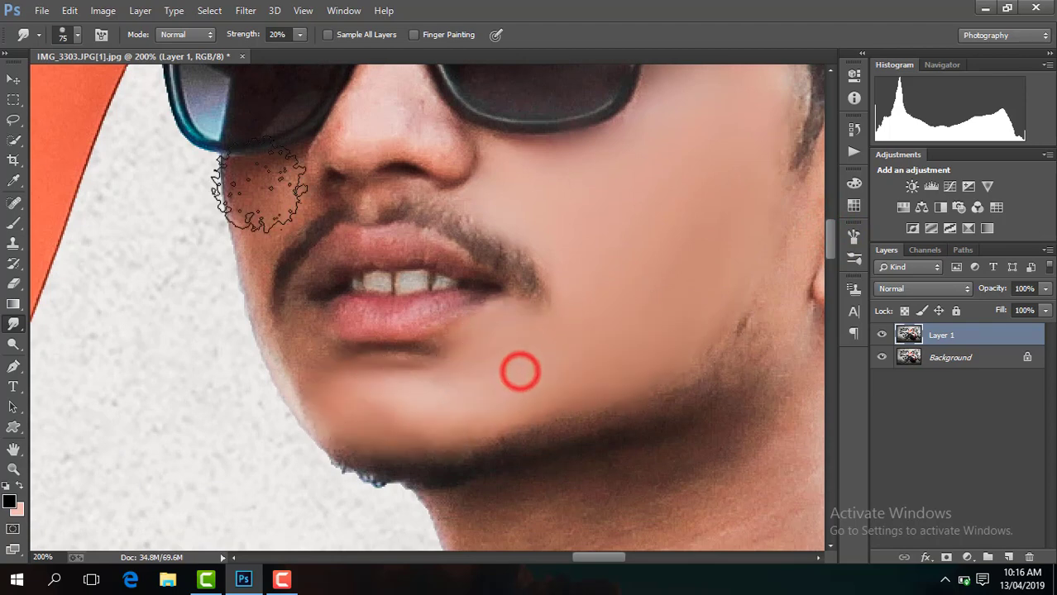
left_click(76, 35)
left_click(104, 83)
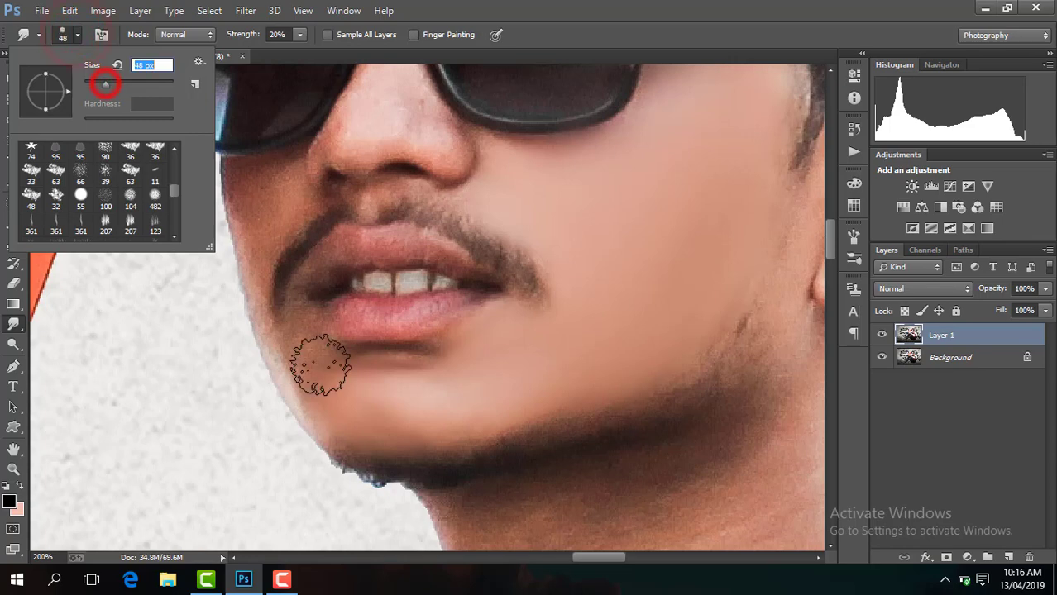
left_click(371, 402)
mouse_move(434, 413)
left_mouse_down()
mouse_move(341, 406)
mouse_move(307, 369)
mouse_move(440, 414)
mouse_move(401, 402)
mouse_move(498, 344)
mouse_move(451, 377)
mouse_move(444, 412)
left_mouse_up()
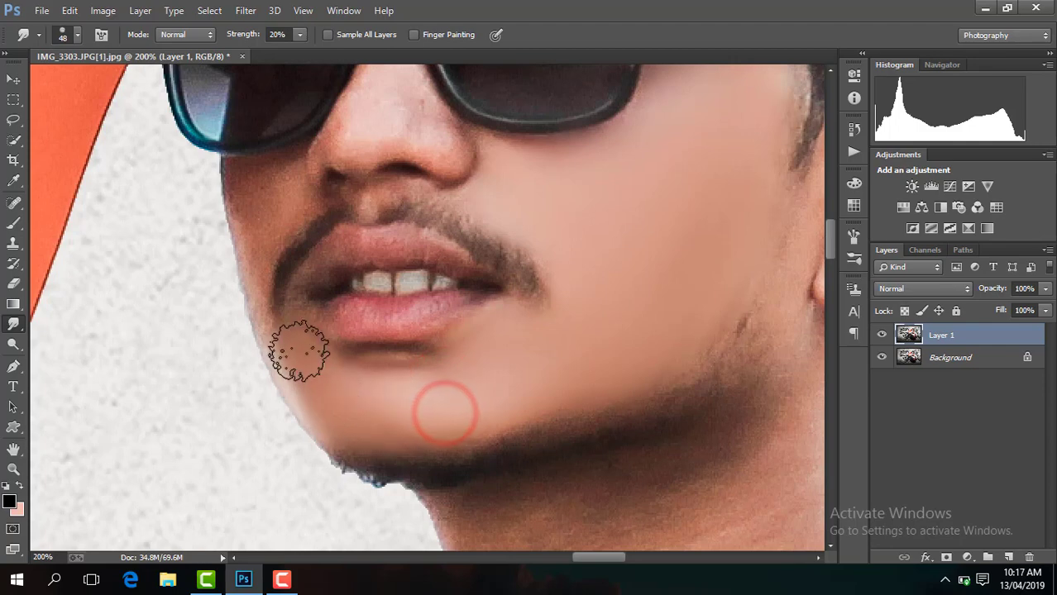
Smooth the cheek beside the nose and chin, then at size 26 the jawline and mustache cheek.
left_click(273, 205)
mouse_move(272, 203)
left_mouse_down()
mouse_move(277, 189)
mouse_move(262, 219)
mouse_move(260, 208)
mouse_move(273, 216)
mouse_move(264, 213)
left_mouse_up()
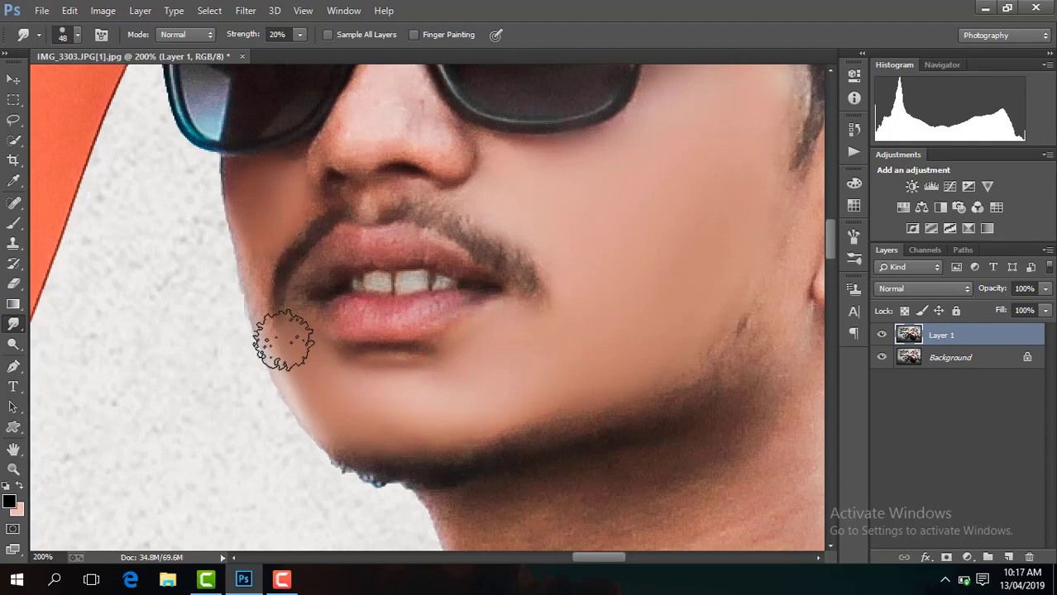
left_click_drag(293, 355, 302, 358)
left_click(75, 35)
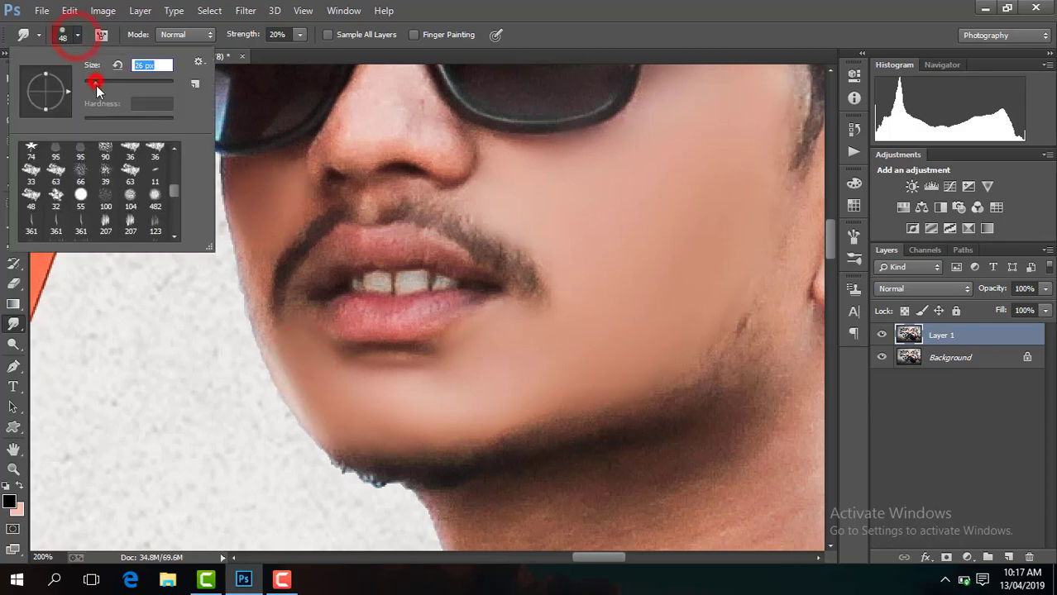
left_click(264, 243)
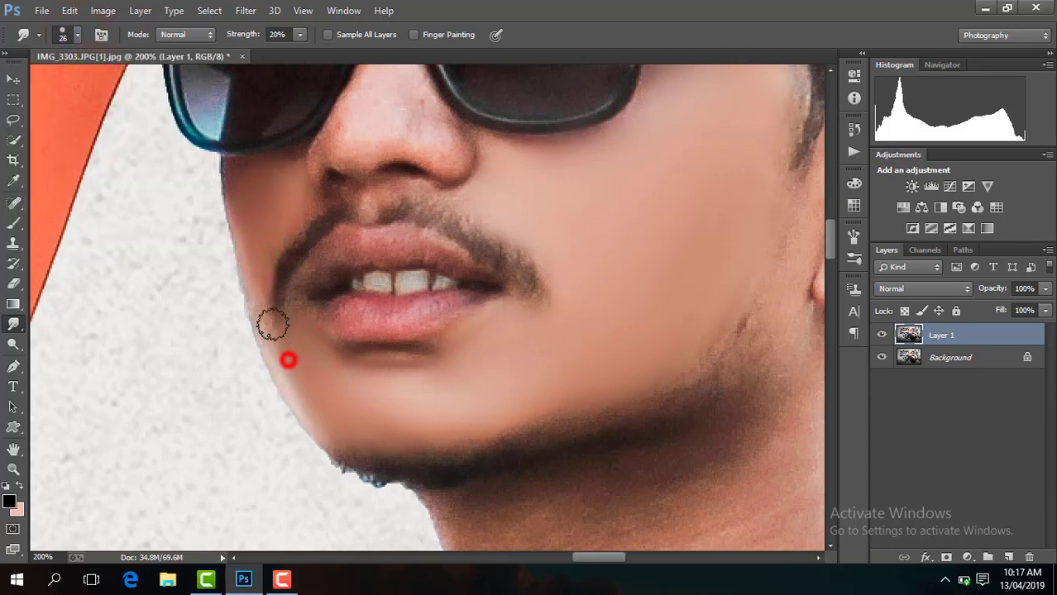
mouse_move(273, 325)
left_mouse_down()
mouse_move(266, 332)
mouse_move(295, 365)
mouse_move(264, 320)
left_mouse_up()
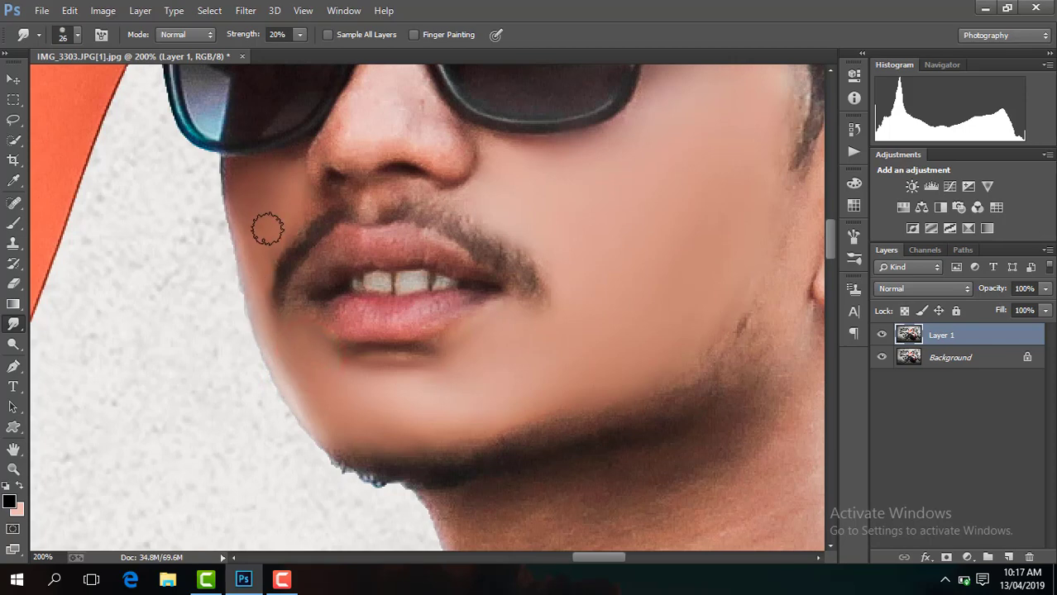
left_click_drag(259, 223, 291, 214)
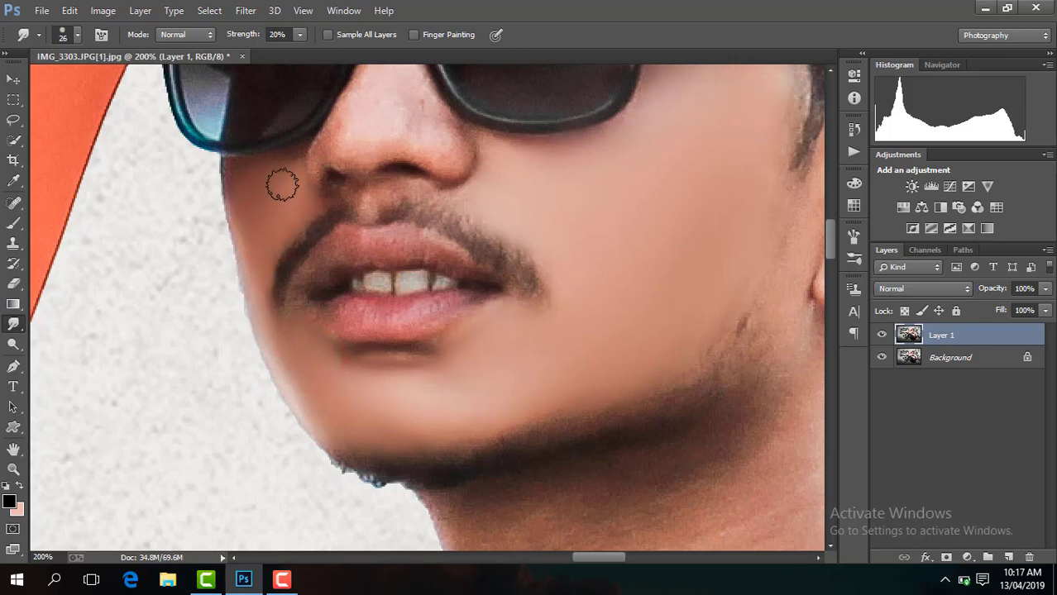
Return the brush to size 48 and smooth the right cheek below the sunglasses.
left_click(67, 34)
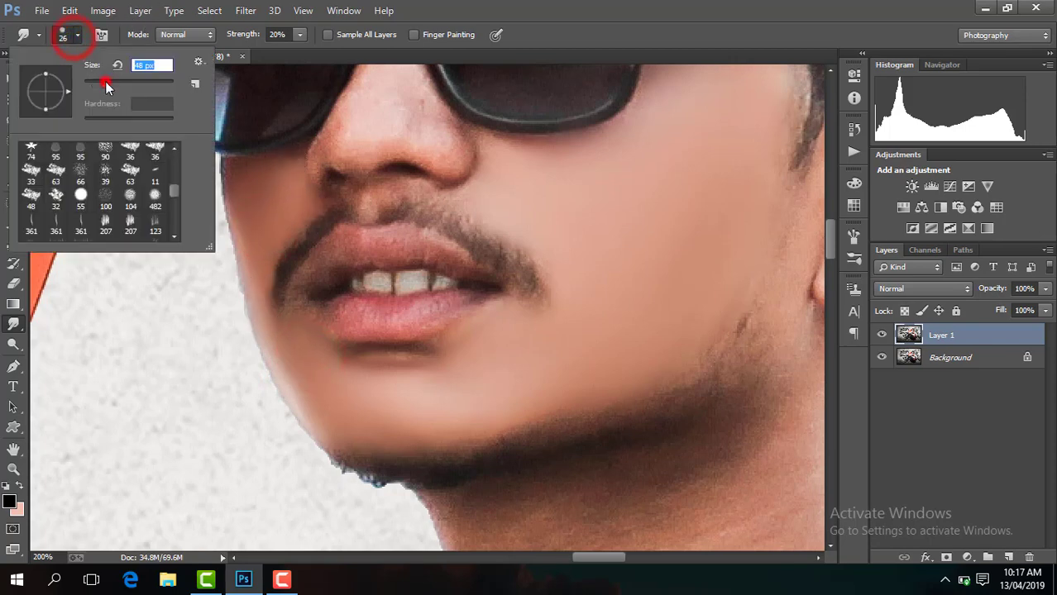
left_click_drag(829, 248, 825, 240)
left_click(390, 238)
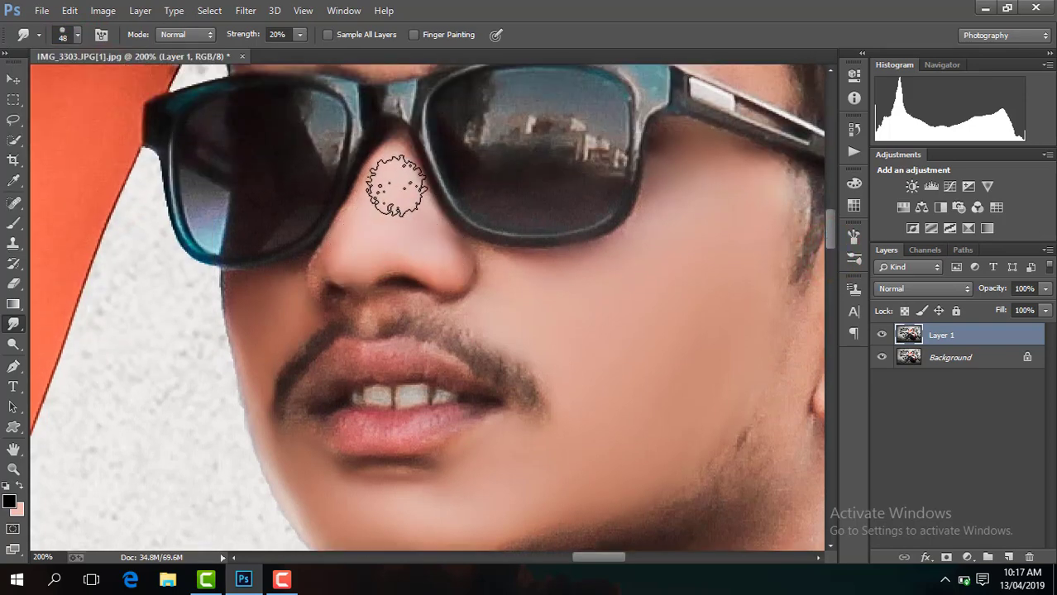
left_click(554, 296)
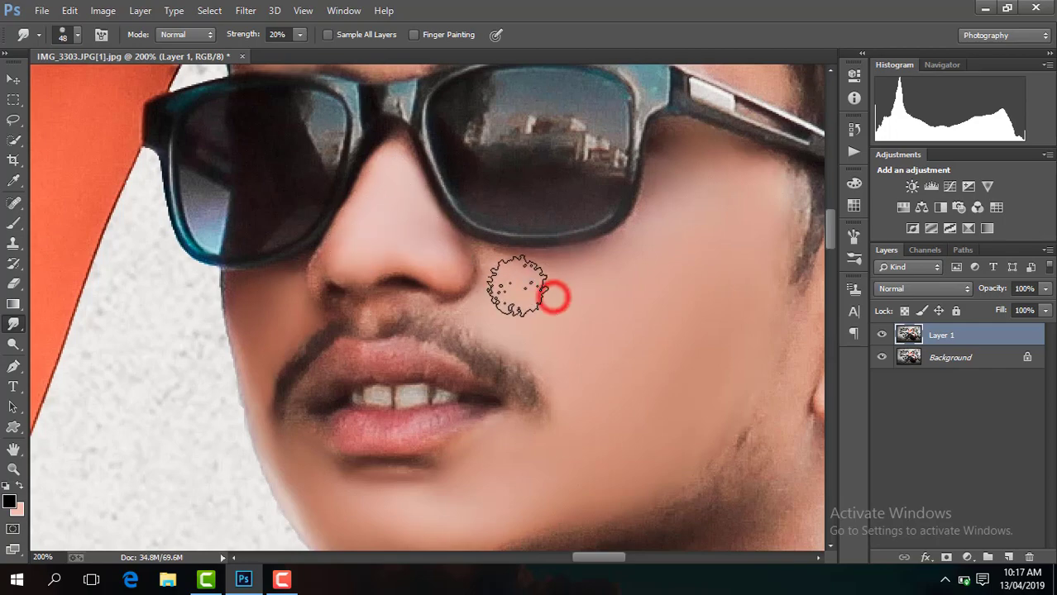
key("ctrl+minus")
key("ctrl+minus")
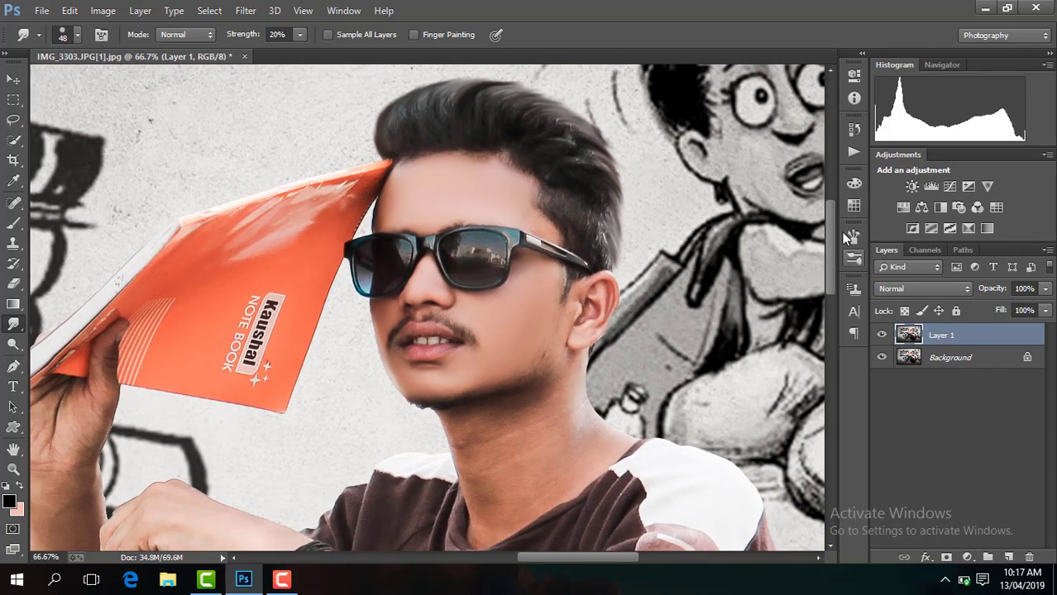
left_click_drag(828, 231, 827, 258)
key("ctrl+plus")
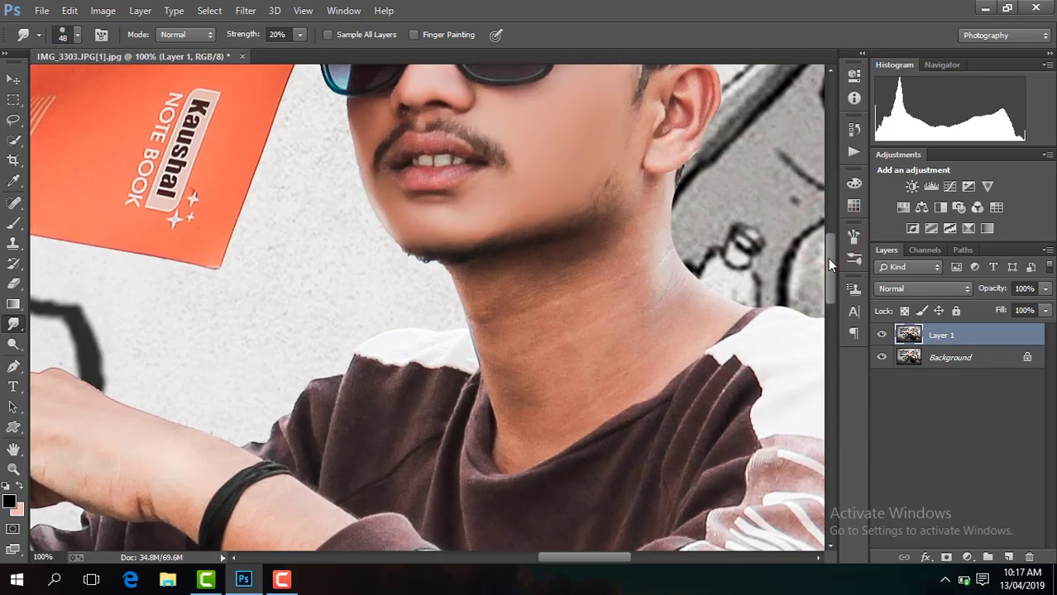
Enlarge the smudge brush to 111 and smooth the skin on the neck.
left_click(75, 34)
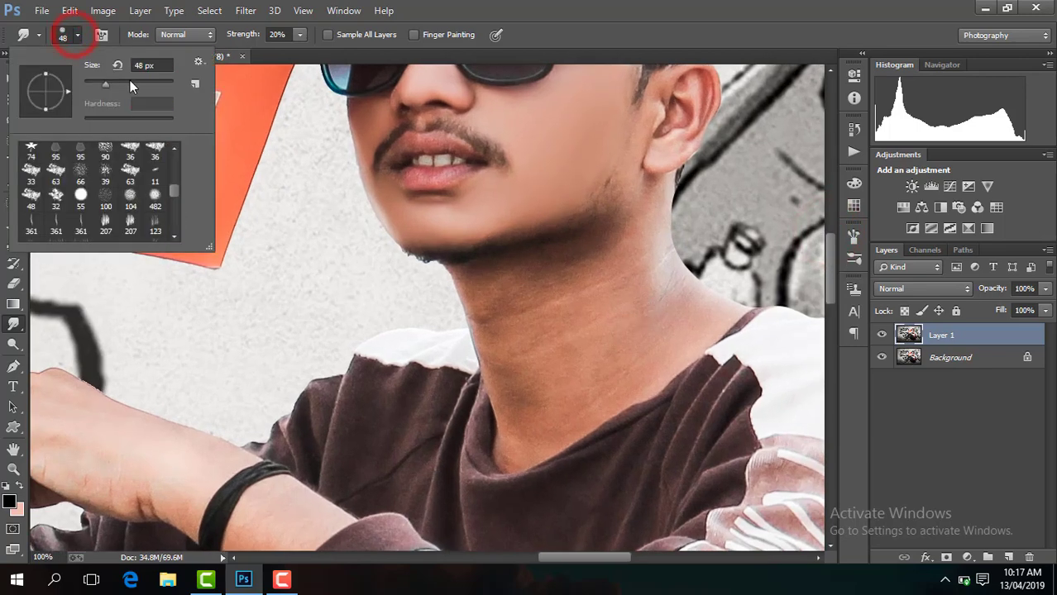
left_click(131, 81)
left_click(665, 328)
left_click_drag(665, 329, 646, 311)
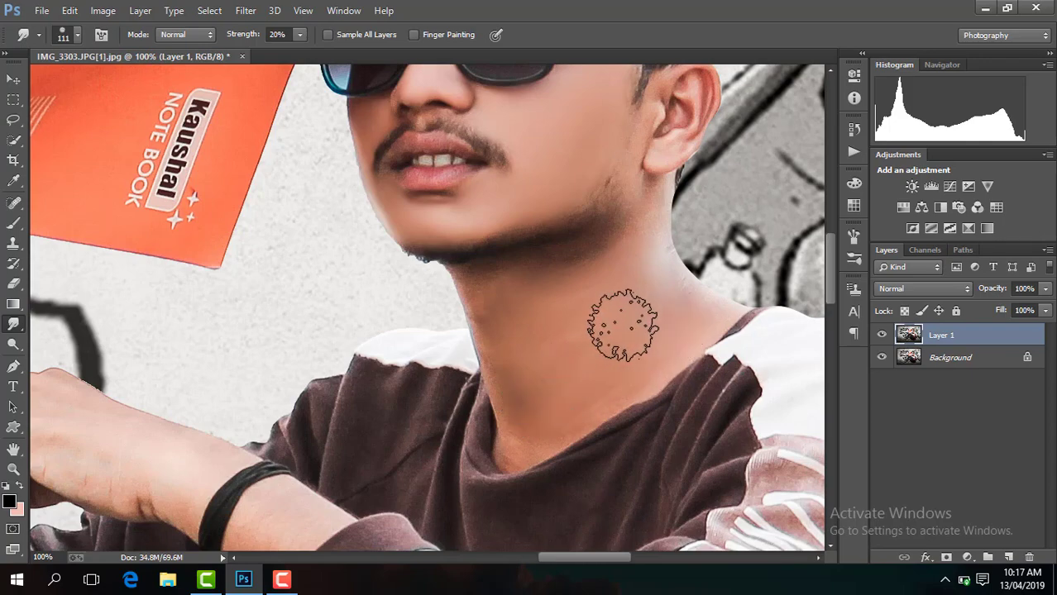
left_click_drag(562, 372, 505, 317)
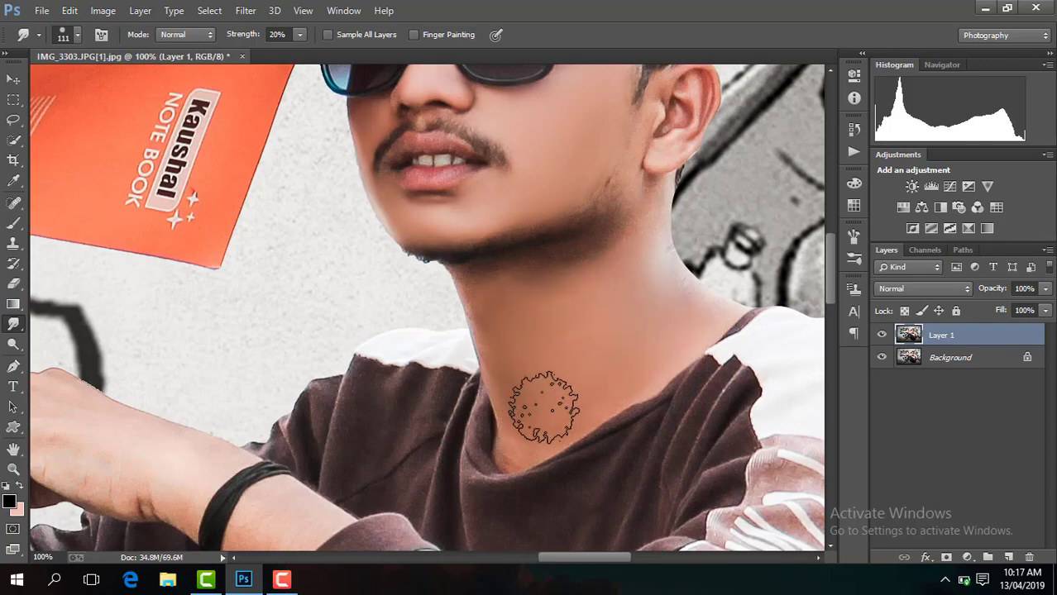
left_click_drag(829, 269, 829, 304)
left_click_drag(621, 557, 587, 556)
Smooth the wrists, the skin beside the black wristband, and the raised forearm.
left_click_drag(424, 248, 436, 254)
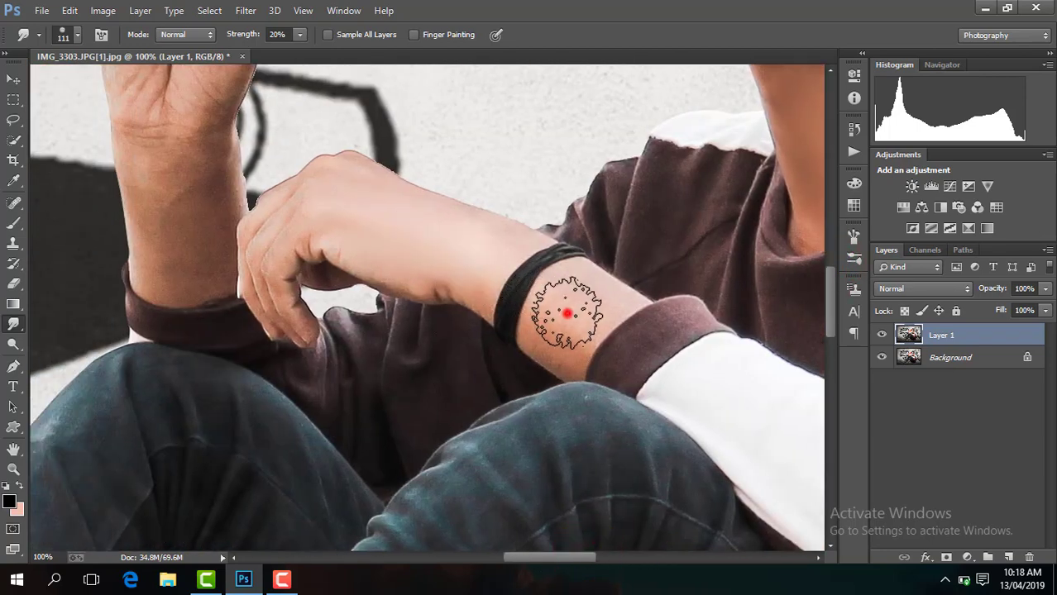
left_click_drag(566, 319, 554, 331)
left_click_drag(167, 225, 169, 270)
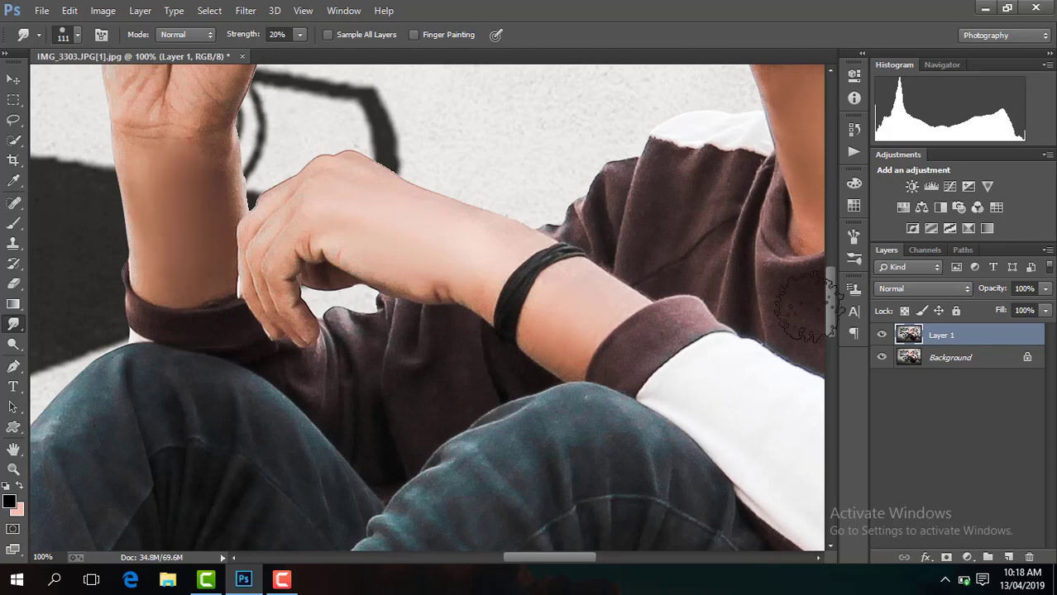
left_click_drag(829, 311, 829, 299)
mouse_move(185, 192)
left_mouse_down()
mouse_move(196, 165)
mouse_move(161, 213)
left_mouse_up()
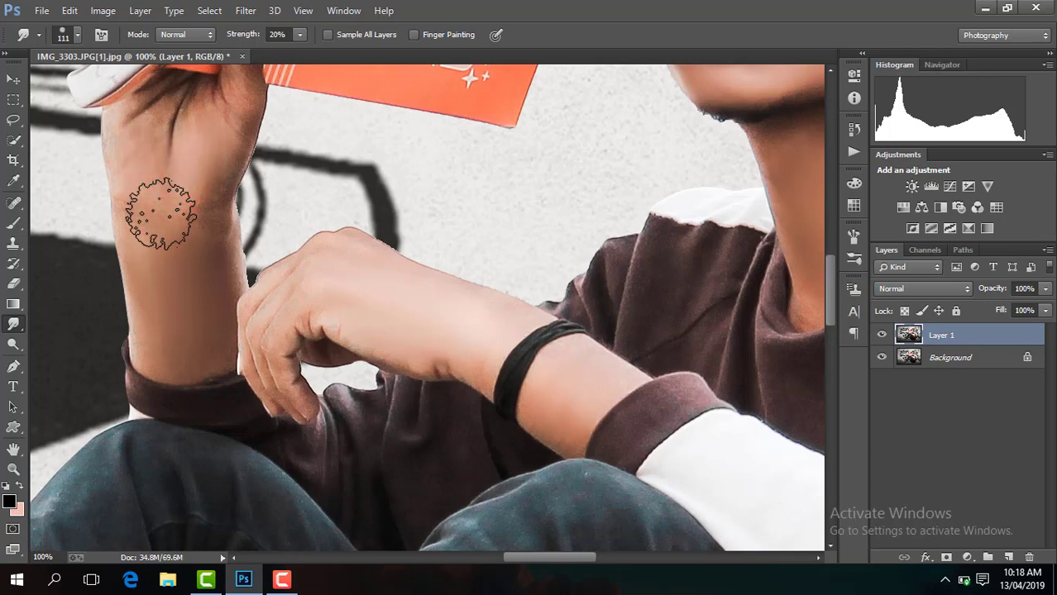
key("ctrl+minus")
key("ctrl+minus")
key("ctrl+minus")
key("ctrl+minus")
key("ctrl+minus")
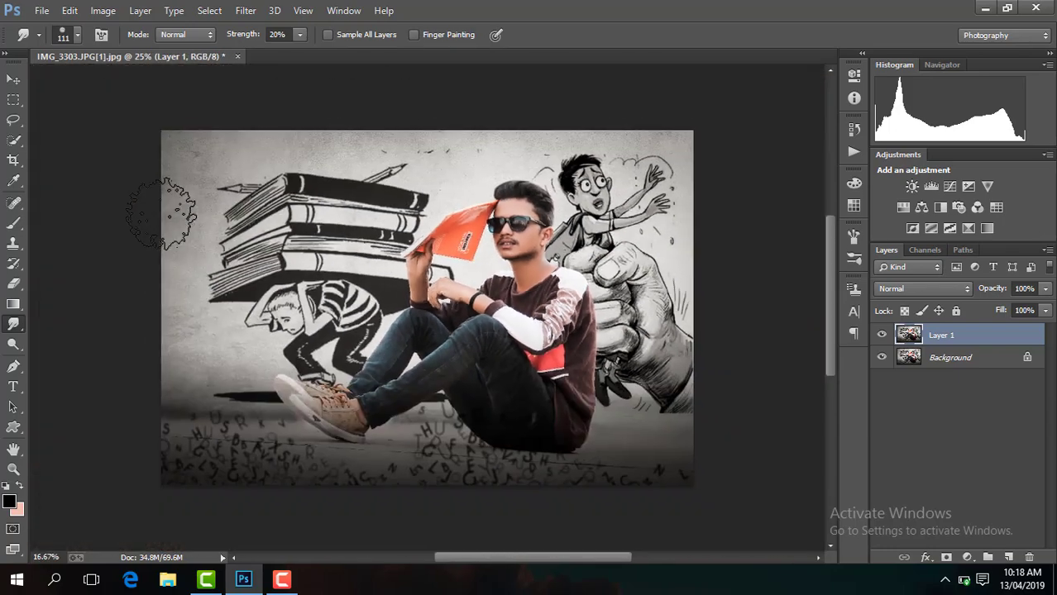
key("ctrl+minus")
Add a new layer and darken the bottom of the photo with a gradient.
key("ctrl+plus")
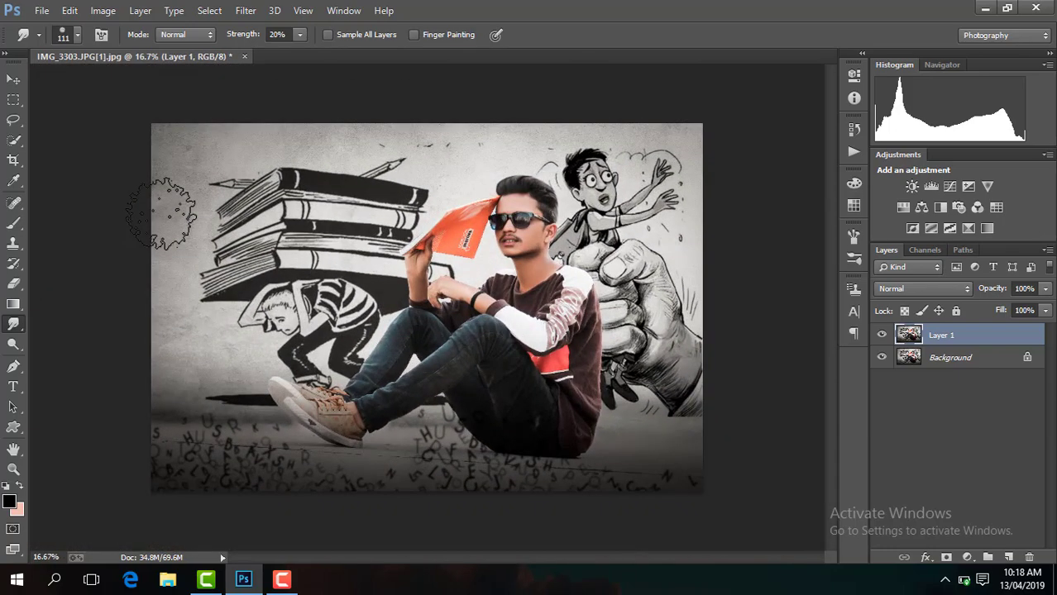
left_click(1008, 557)
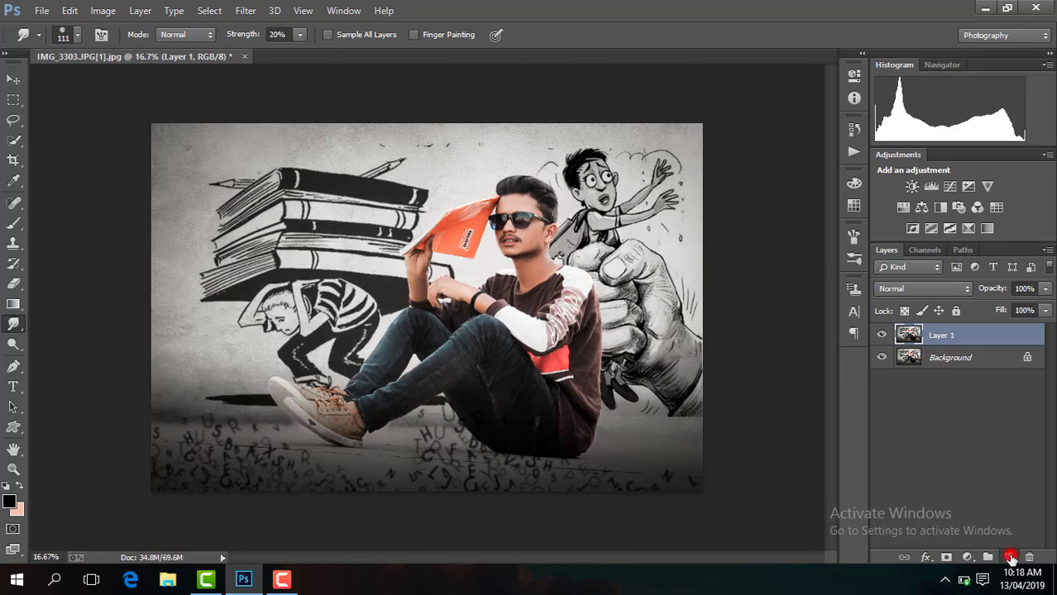
left_click(13, 303)
left_click_drag(433, 494, 433, 354)
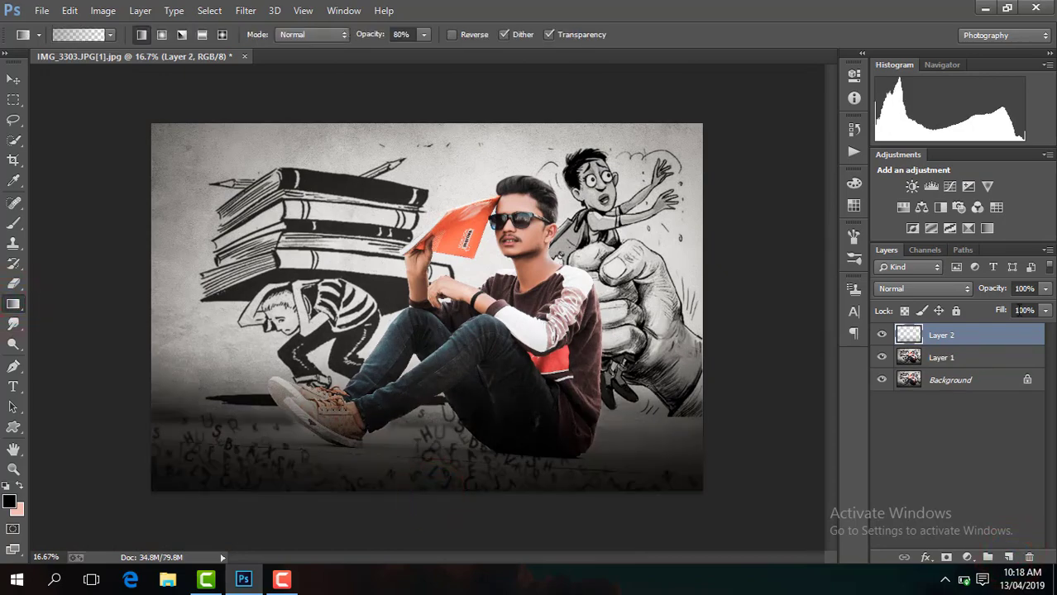
Flatten the image into one Background layer and duplicate it as Layer 1.
right_click(974, 338)
left_click(719, 474)
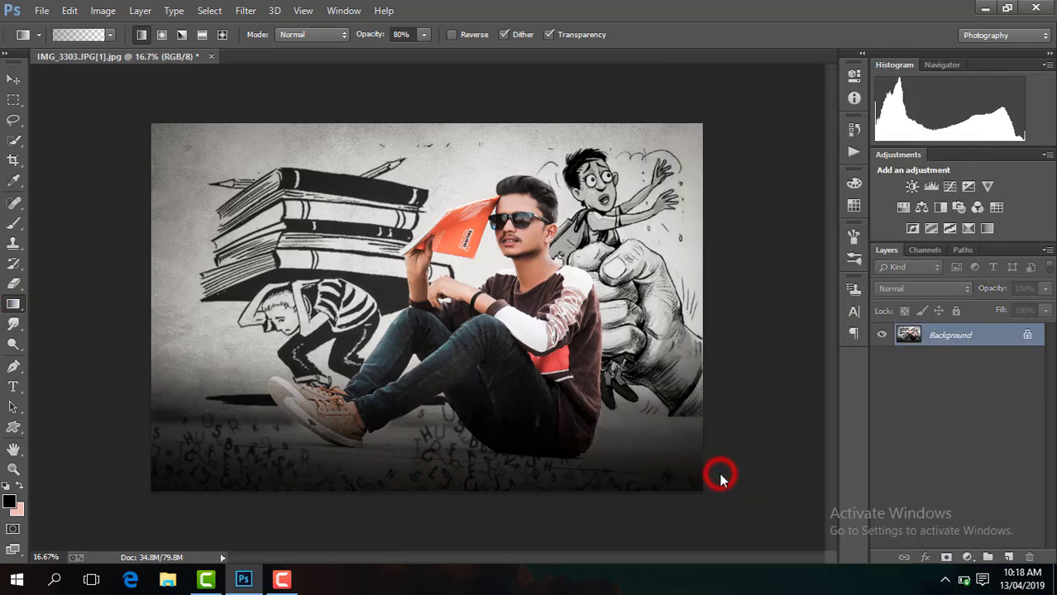
key("ctrl+j")
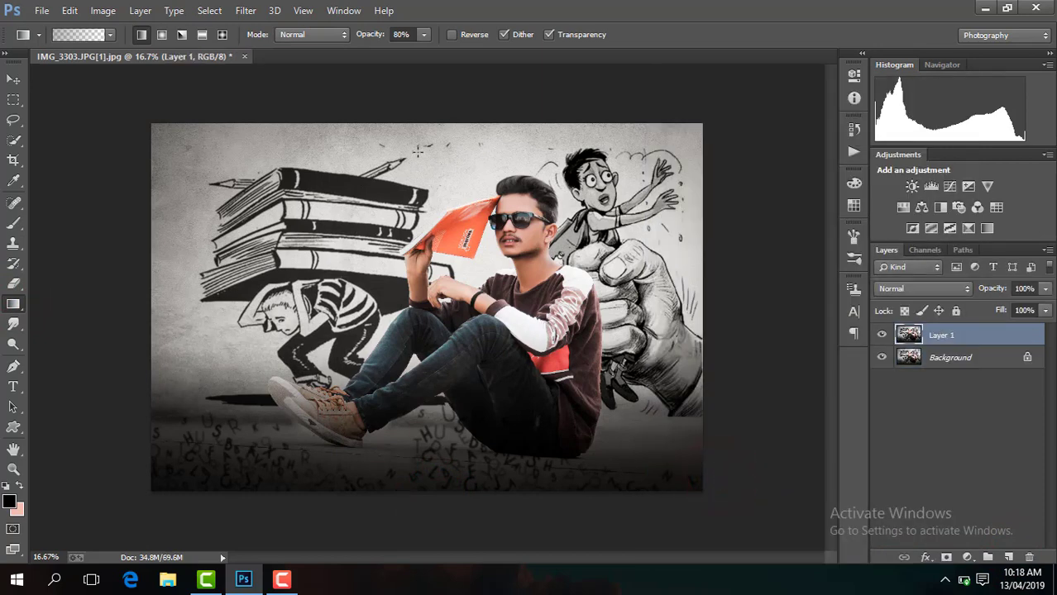
left_click(244, 10)
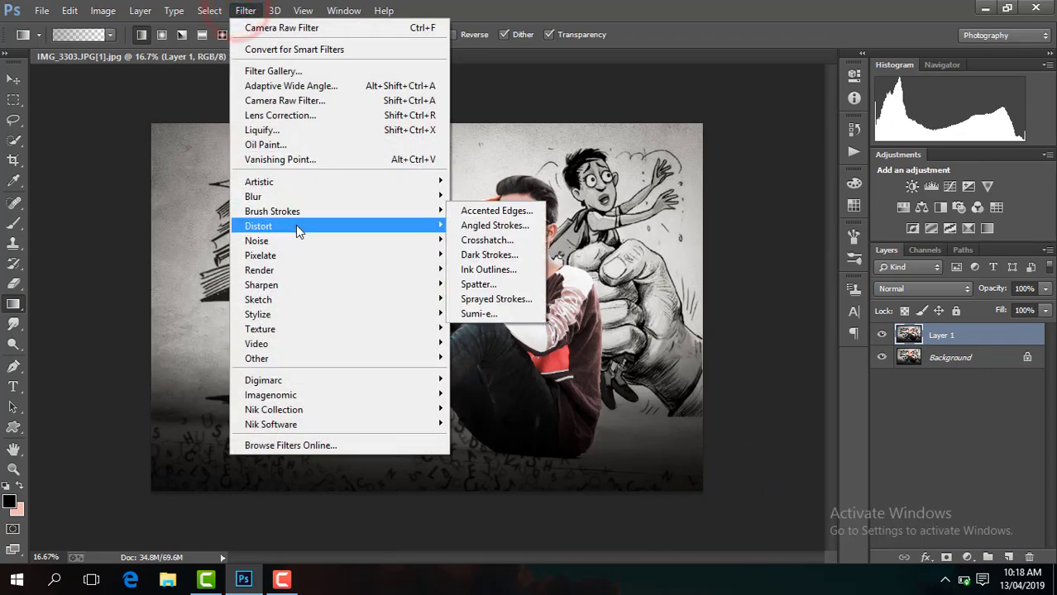
mouse_move(261, 284)
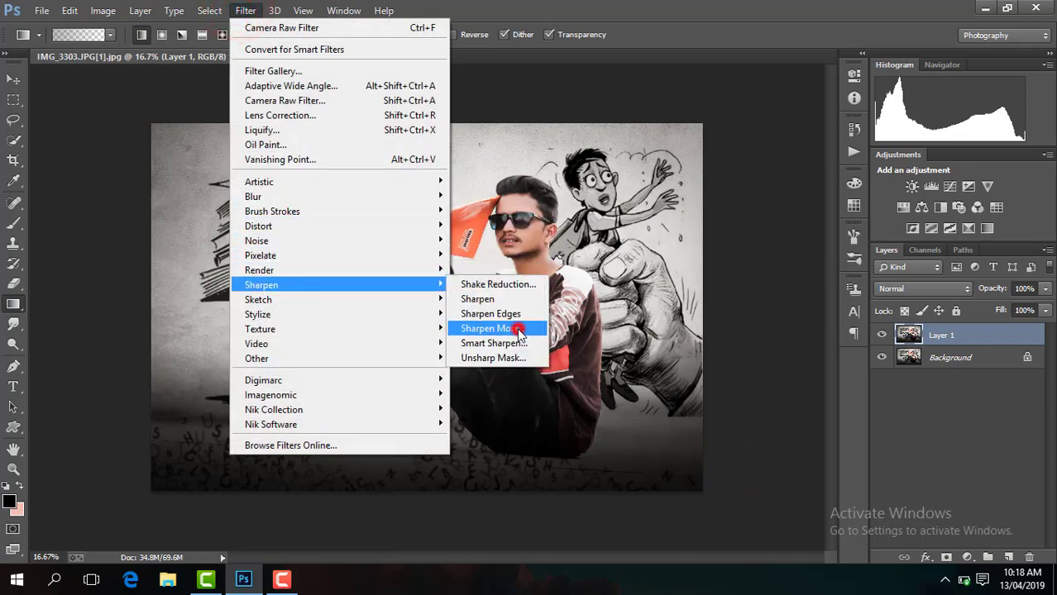
Apply Sharpen More to Layer 1, then flatten and duplicate the image again as Layer 1.
left_click(518, 332)
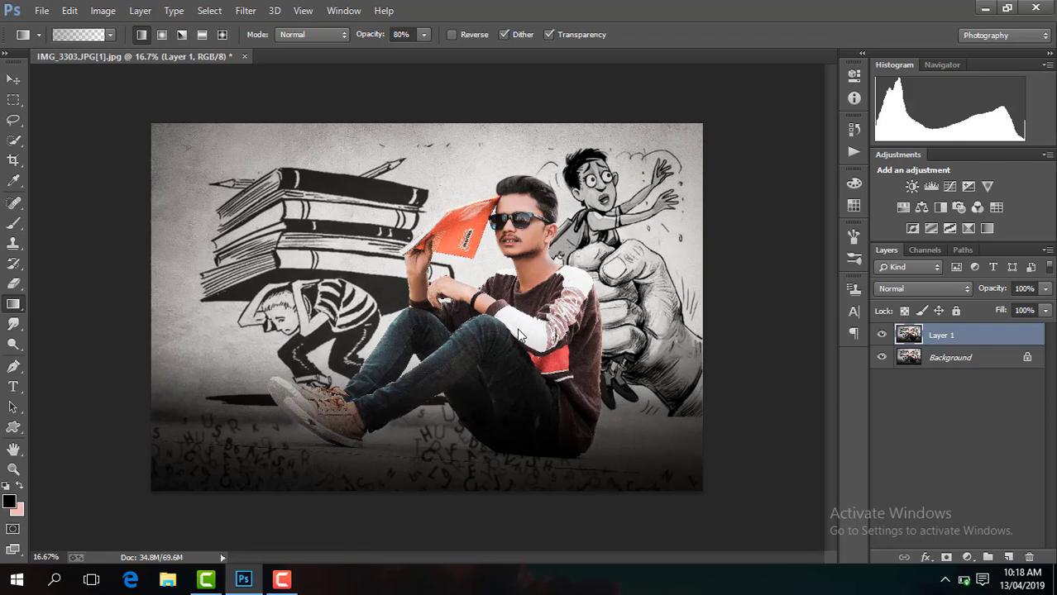
right_click(969, 351)
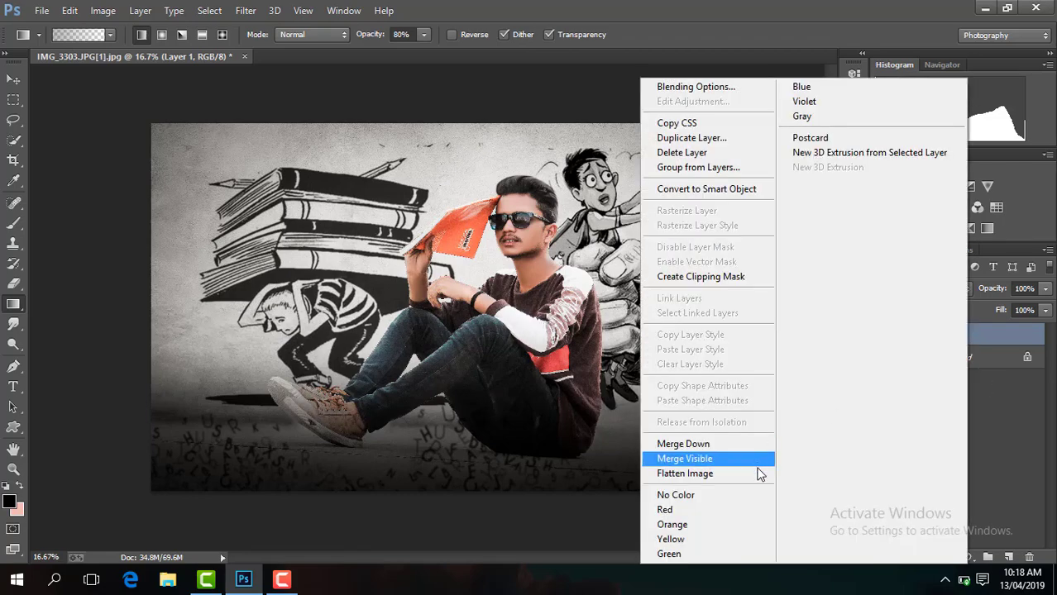
left_click(754, 476)
key("ctrl+j")
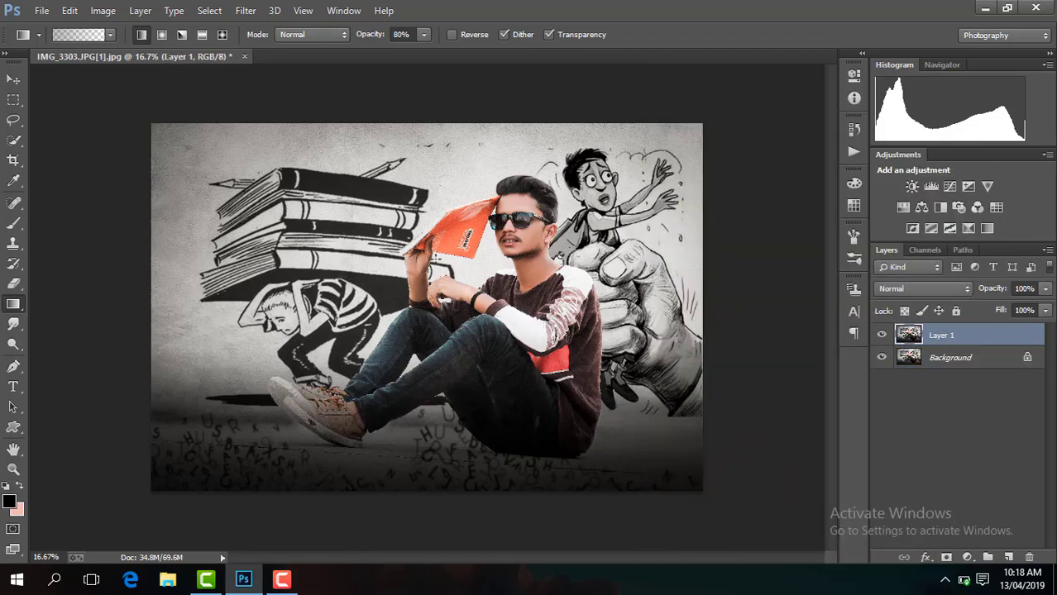
left_click(245, 11)
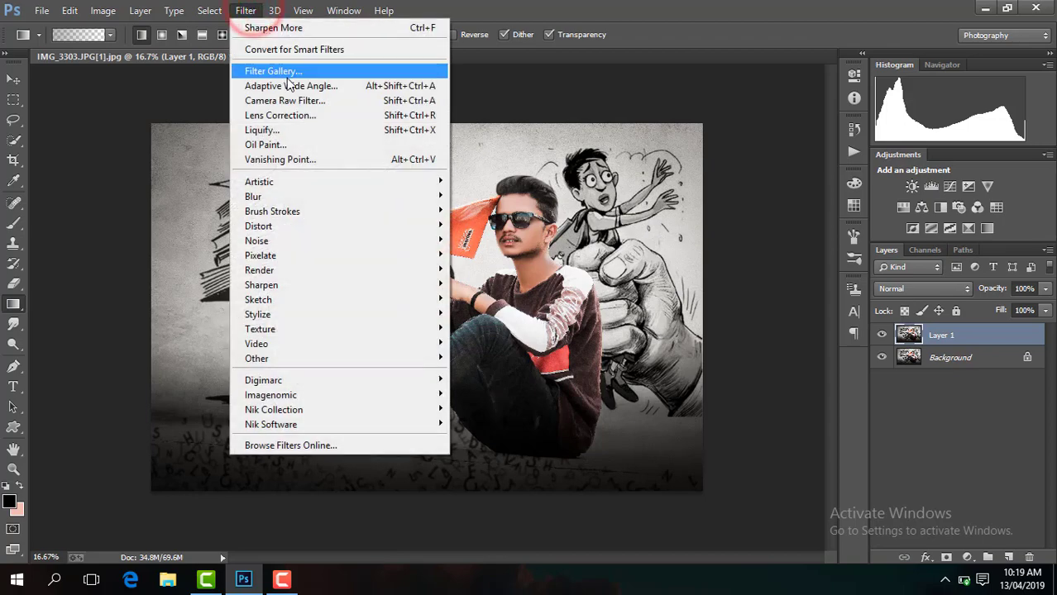
In Camera Raw set Exposure +0.10, Contrast +13, Blacks -11, Shadows +11, Clarity +6, Vibrance +8.
left_click(303, 103)
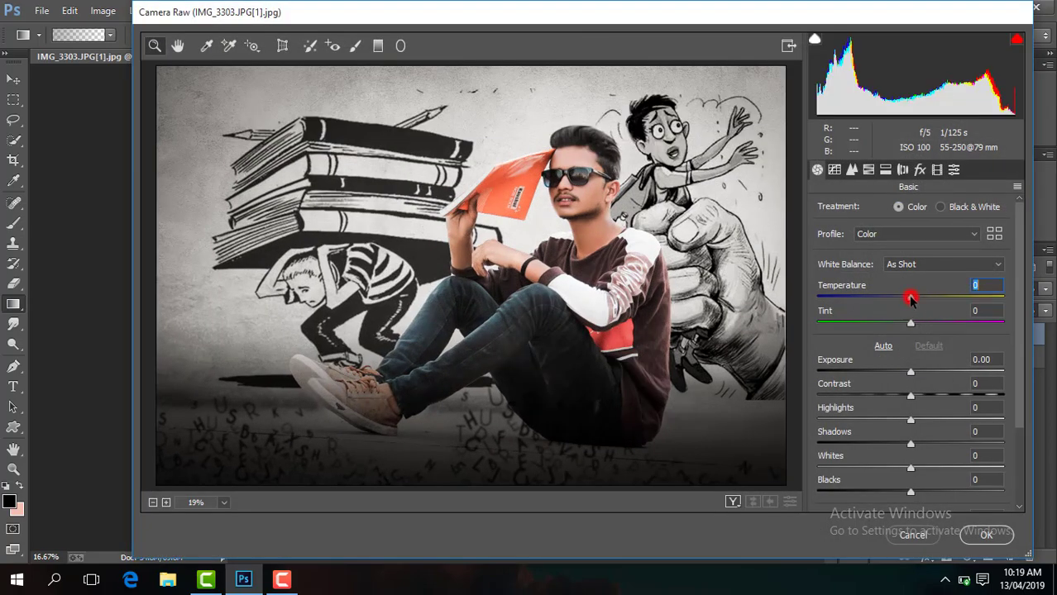
left_click_drag(909, 300, 907, 300)
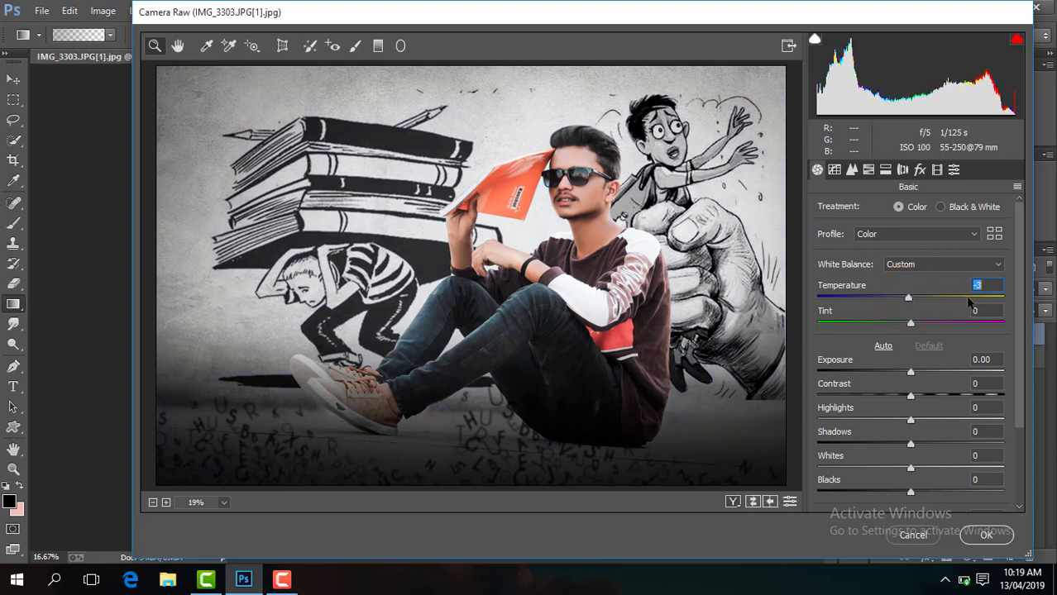
type("0")
left_click_drag(912, 376, 921, 397)
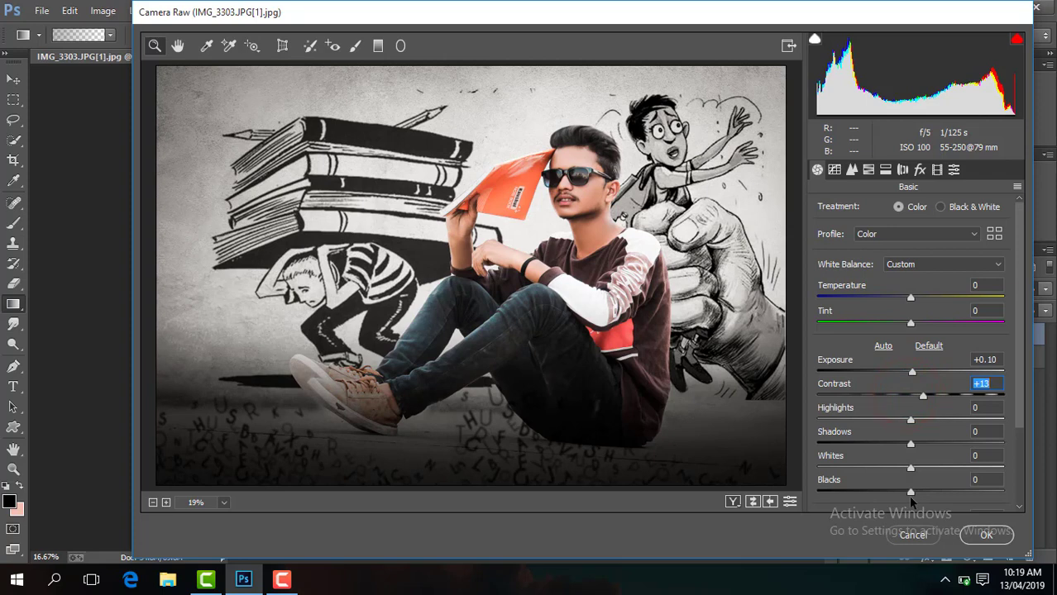
left_click_drag(909, 489, 900, 491)
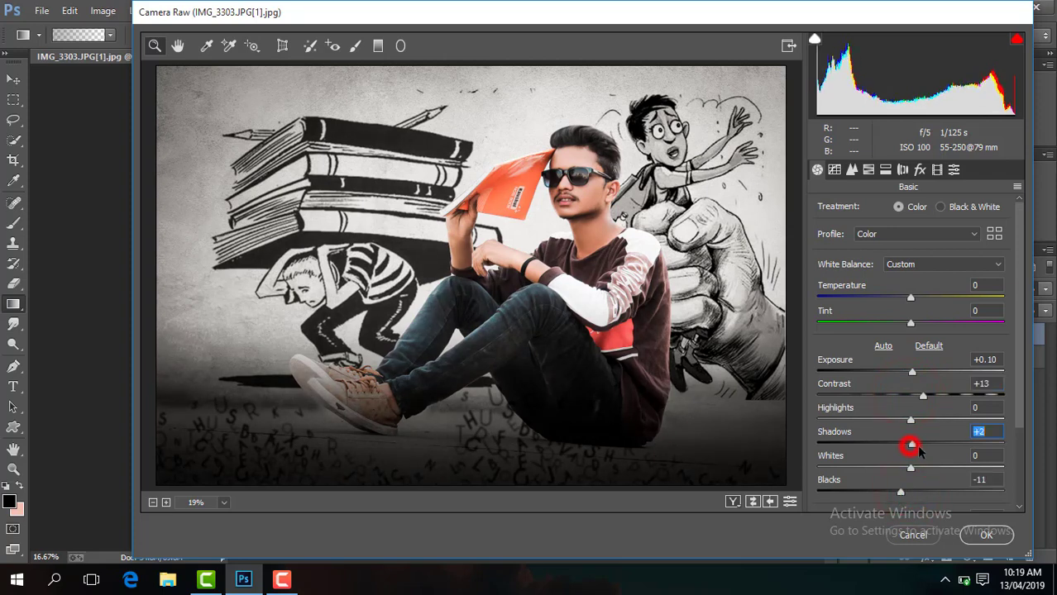
left_click_drag(909, 444, 920, 444)
mouse_move(1023, 424)
left_mouse_down()
mouse_move(937, 461)
mouse_move(915, 433)
left_mouse_up()
left_click_drag(911, 484, 916, 484)
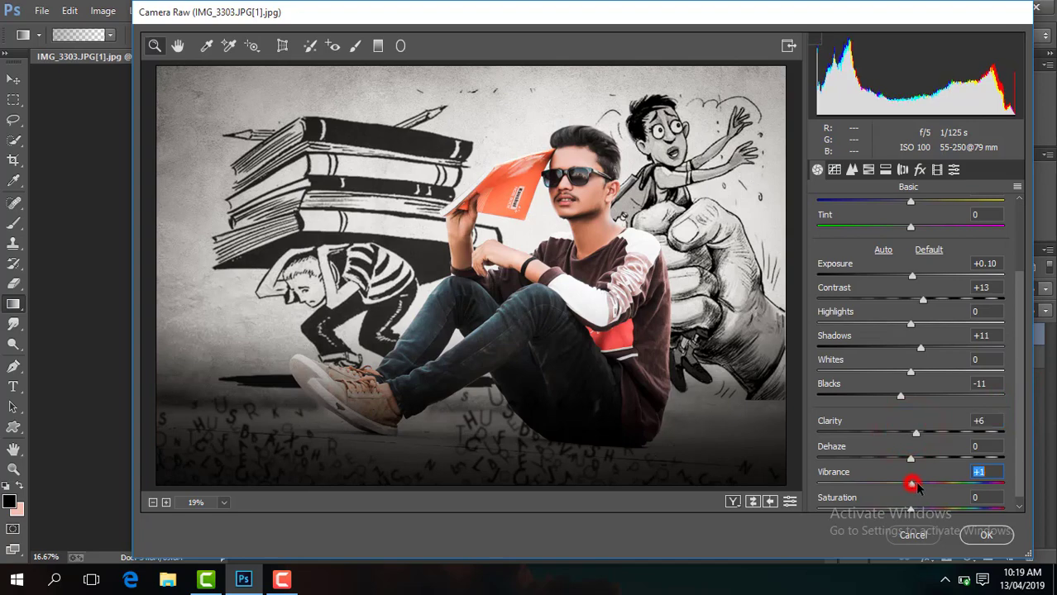
left_click(953, 171)
Apply the 'with out green' preset, vignette amount -27, and Greens and Yellows saturation -100.
left_click_drag(1016, 224, 1008, 481)
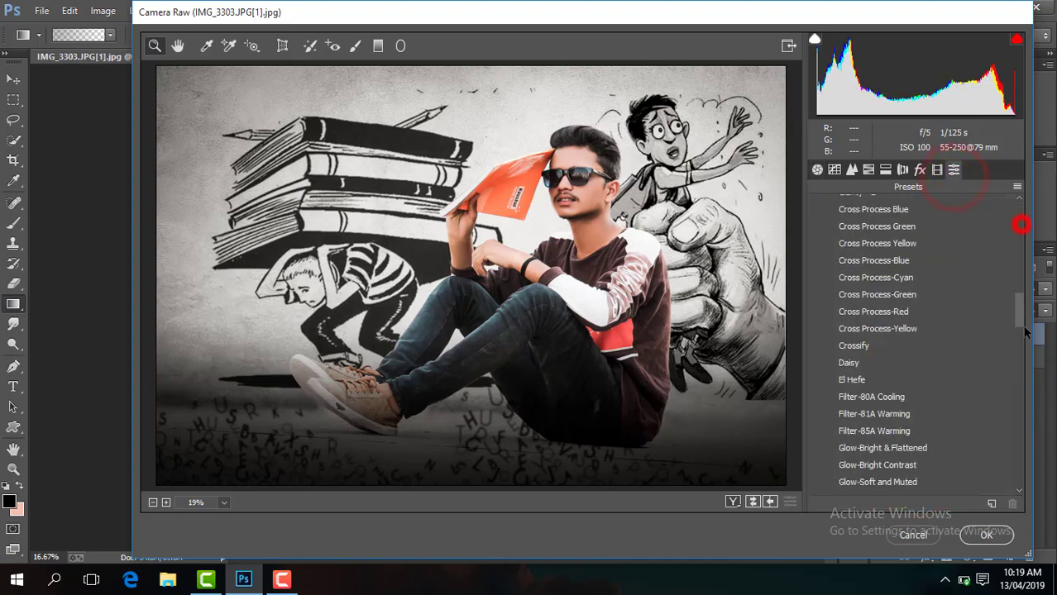
left_click(916, 447)
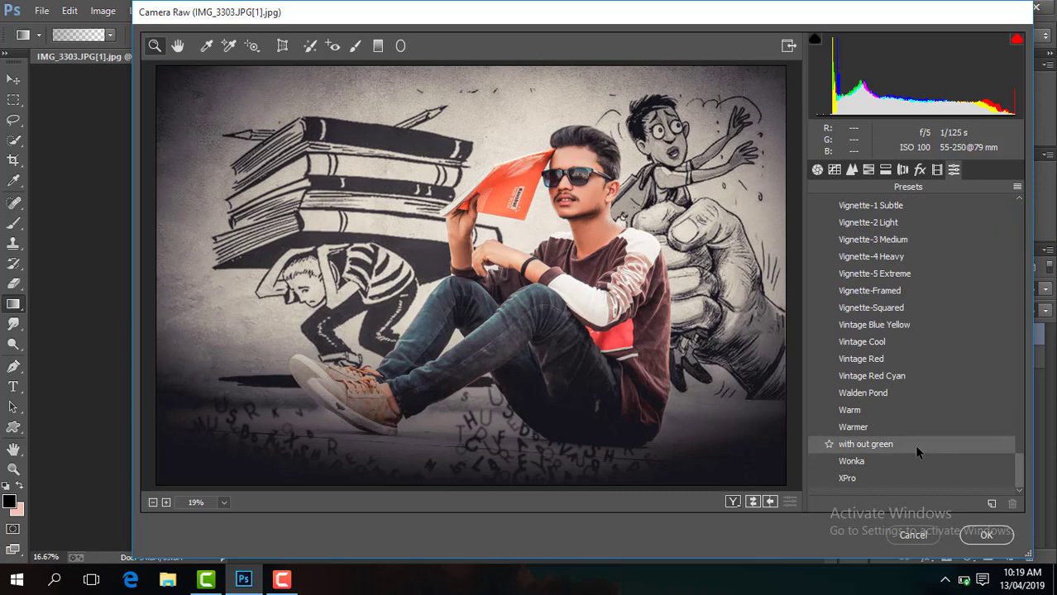
left_click(915, 445)
left_click(920, 169)
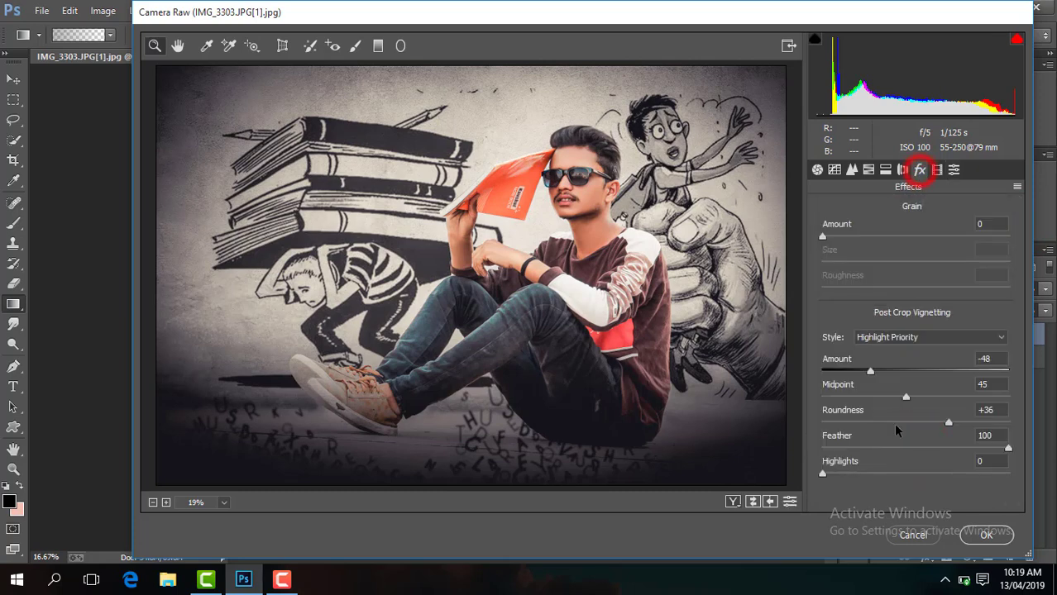
left_click_drag(869, 371, 891, 374)
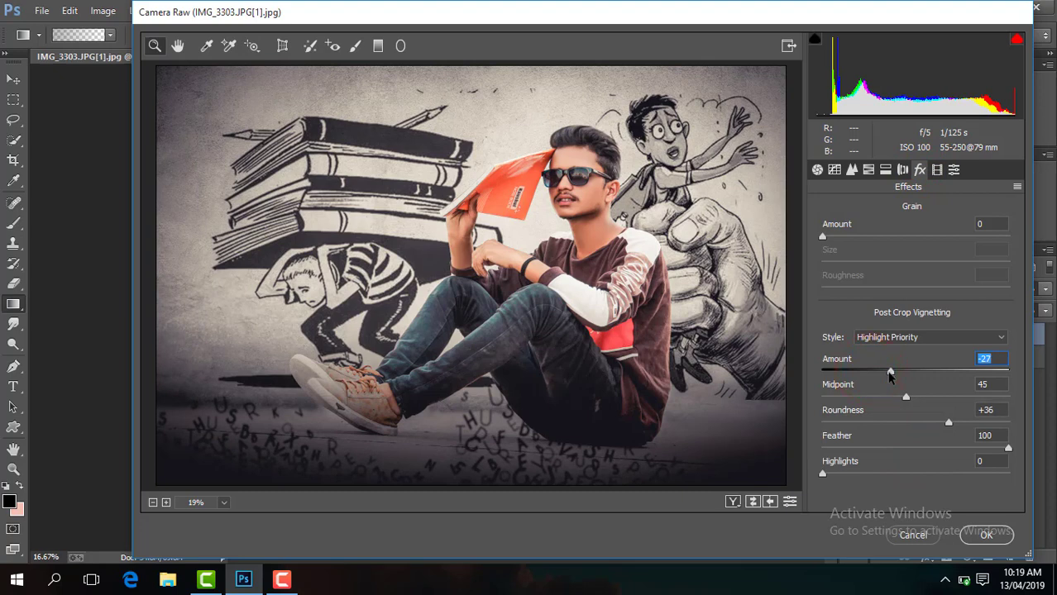
left_click(868, 170)
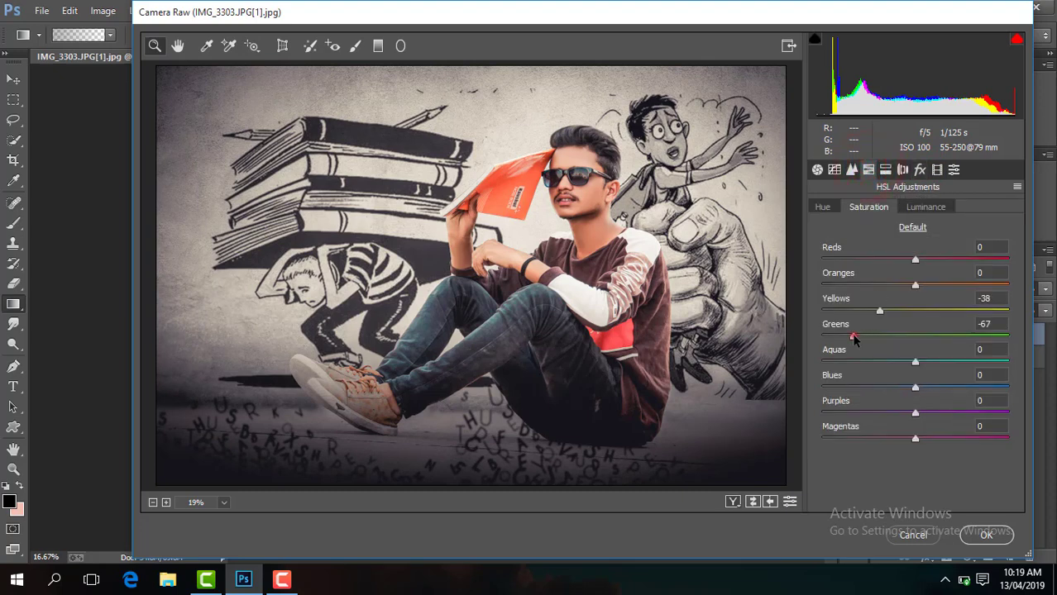
left_click_drag(854, 339, 821, 338)
left_click_drag(880, 310, 822, 310)
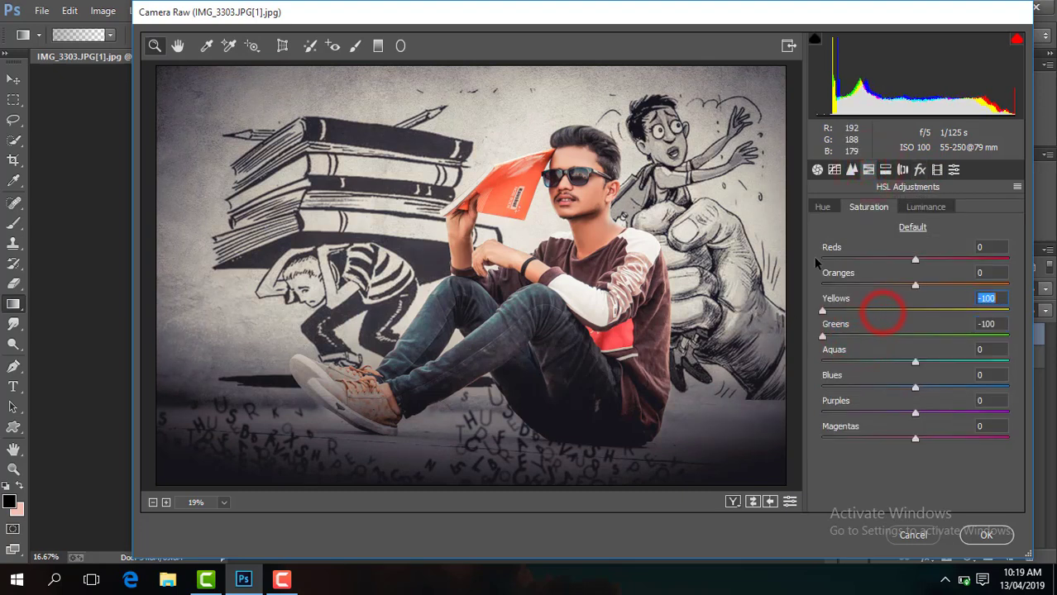
Darken Blacks, set Highlights -38 and Clarity +8, and apply the Camera Raw grade.
left_click(852, 170)
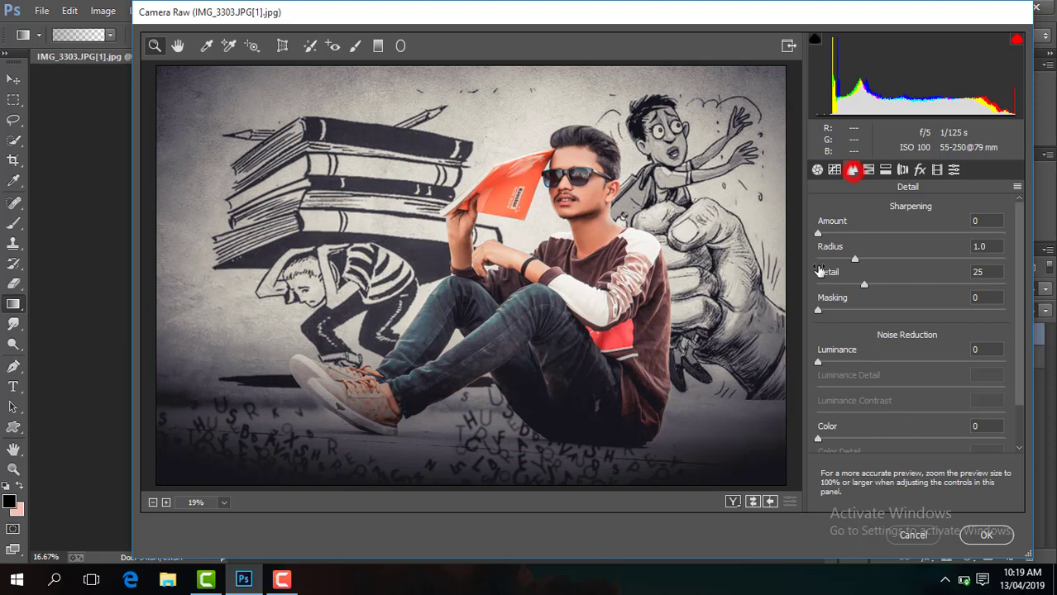
left_click(817, 170)
left_click_drag(853, 397, 891, 397)
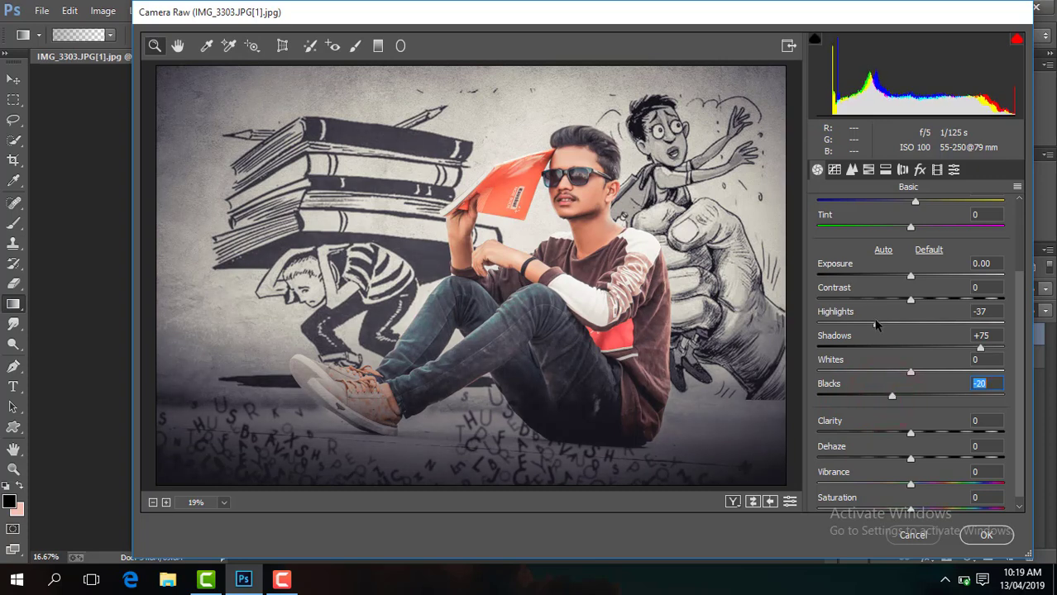
left_click(876, 323)
left_click_drag(911, 433, 917, 433)
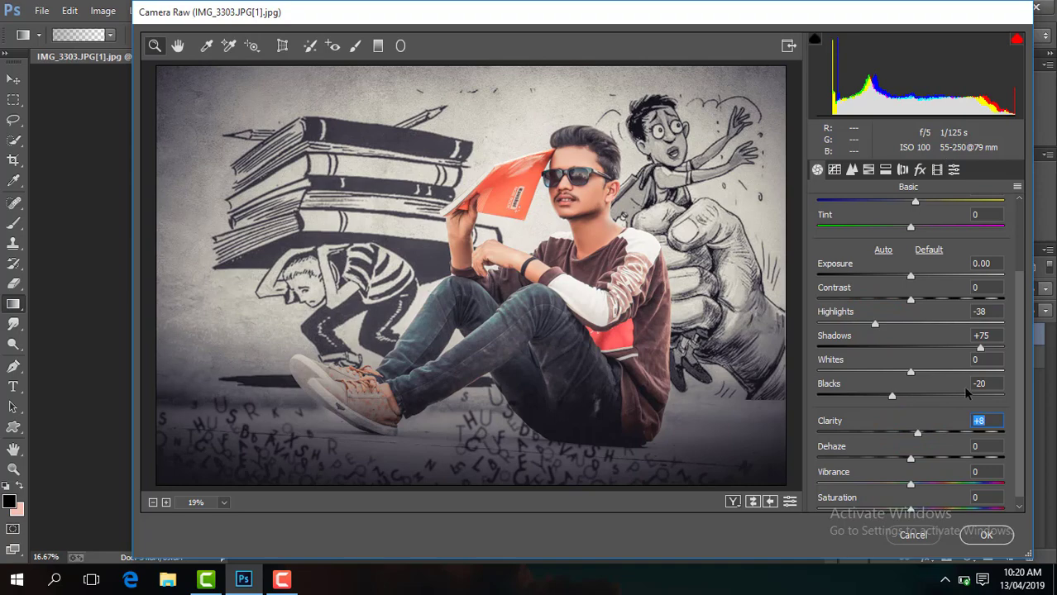
left_click(985, 535)
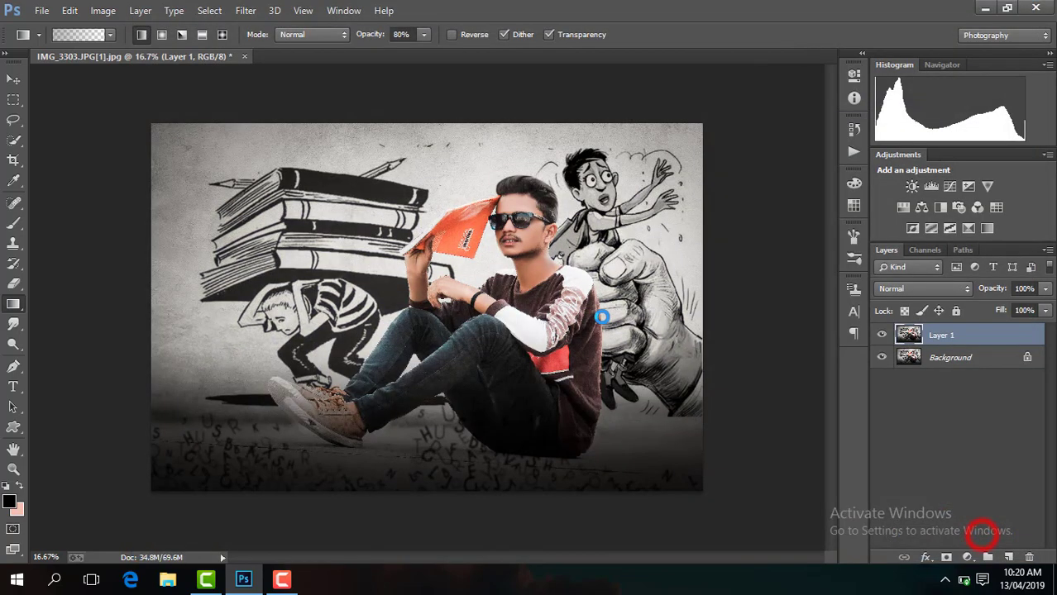
Compare Layer 1 before and after, then lower its opacity to about 75%.
left_click(880, 335)
left_click(881, 334)
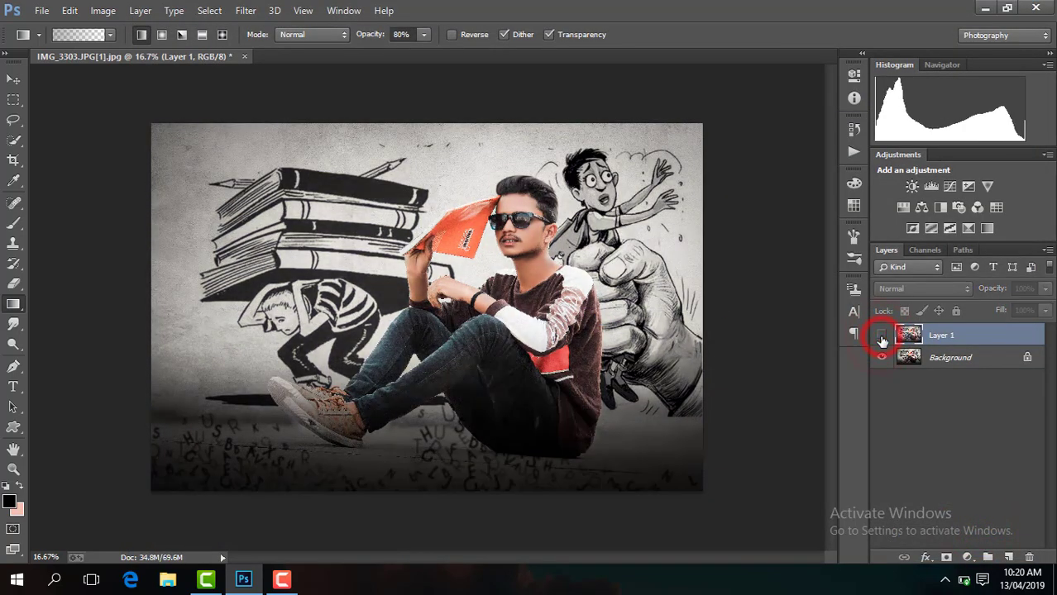
left_click(881, 337)
left_click(1045, 288)
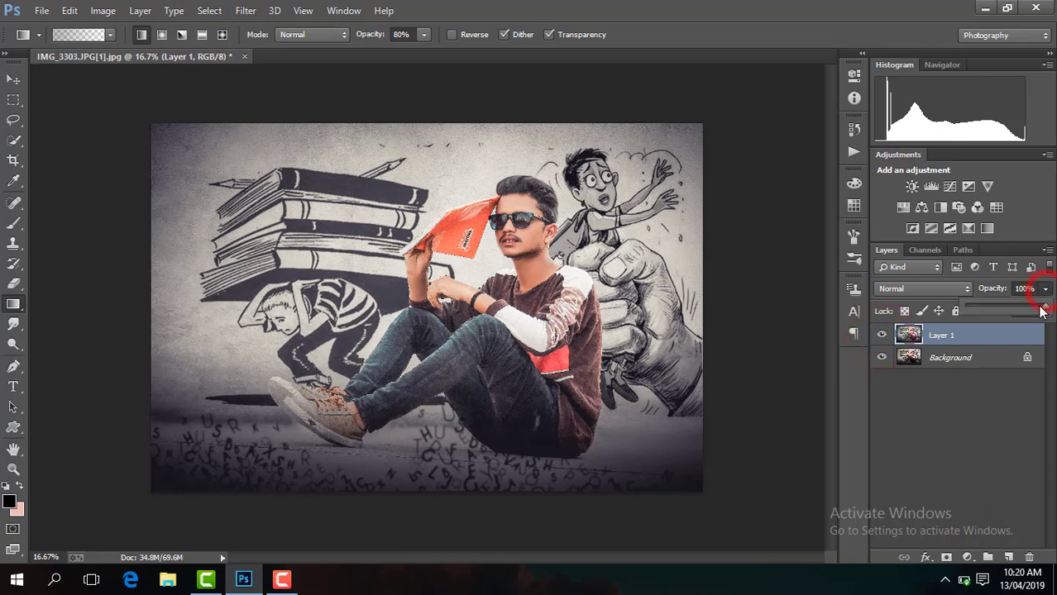
left_click_drag(1041, 310, 1029, 312)
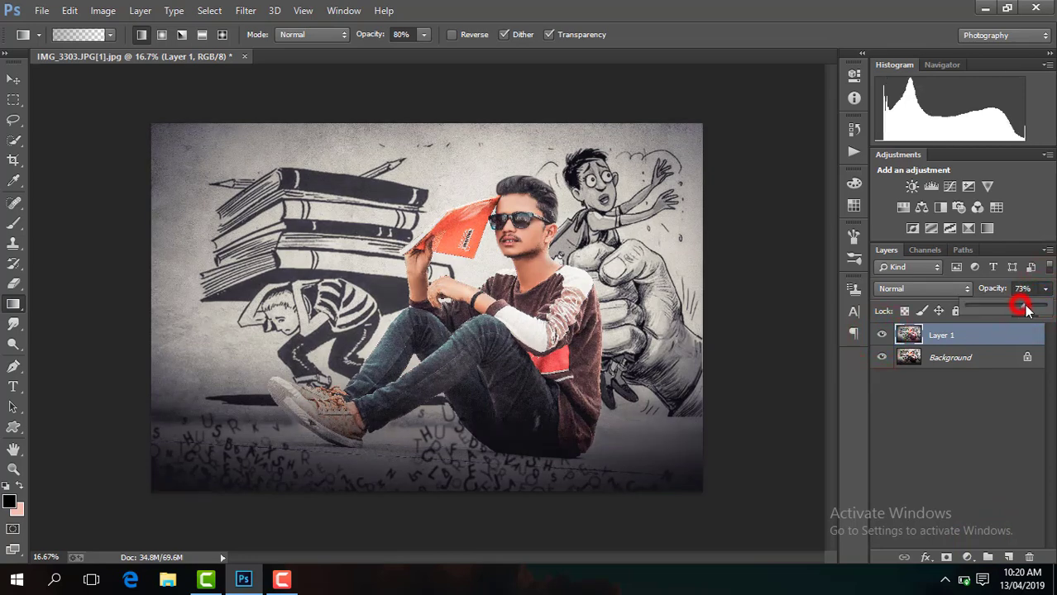
Flatten the image into a single Background layer and zoom in on the man.
right_click(987, 336)
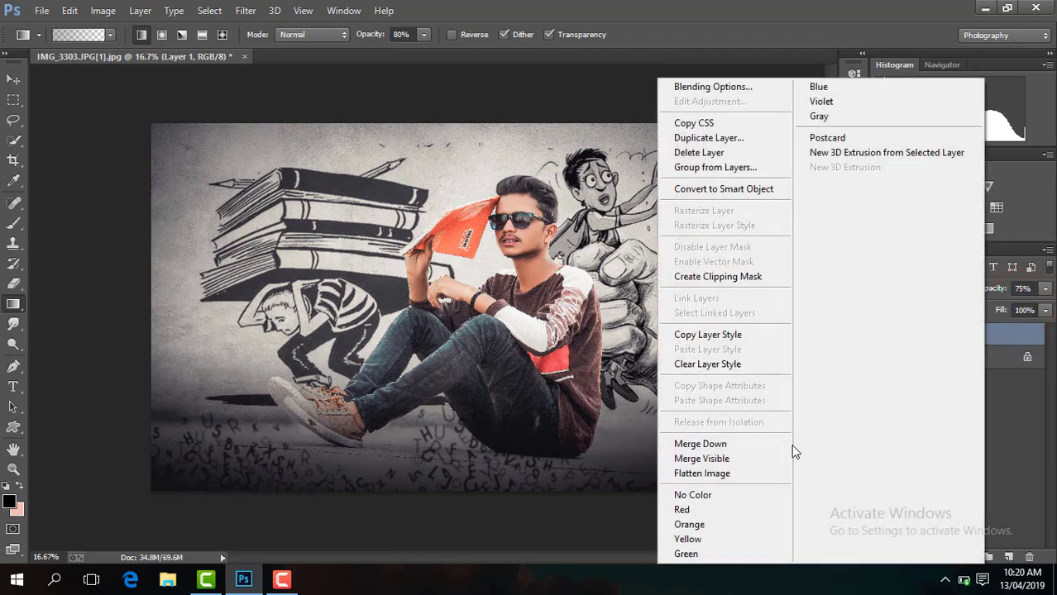
left_click(759, 473)
key("ctrl+minus")
key("ctrl+minus")
key("ctrl+plus")
key("ctrl+plus")
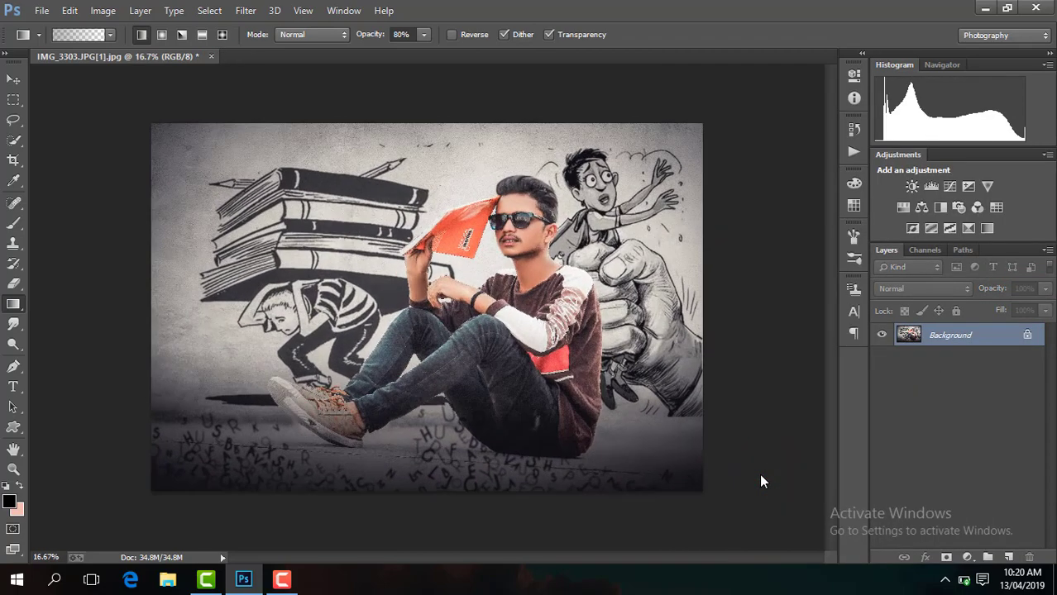
key("ctrl+plus")
key("ctrl+plus")
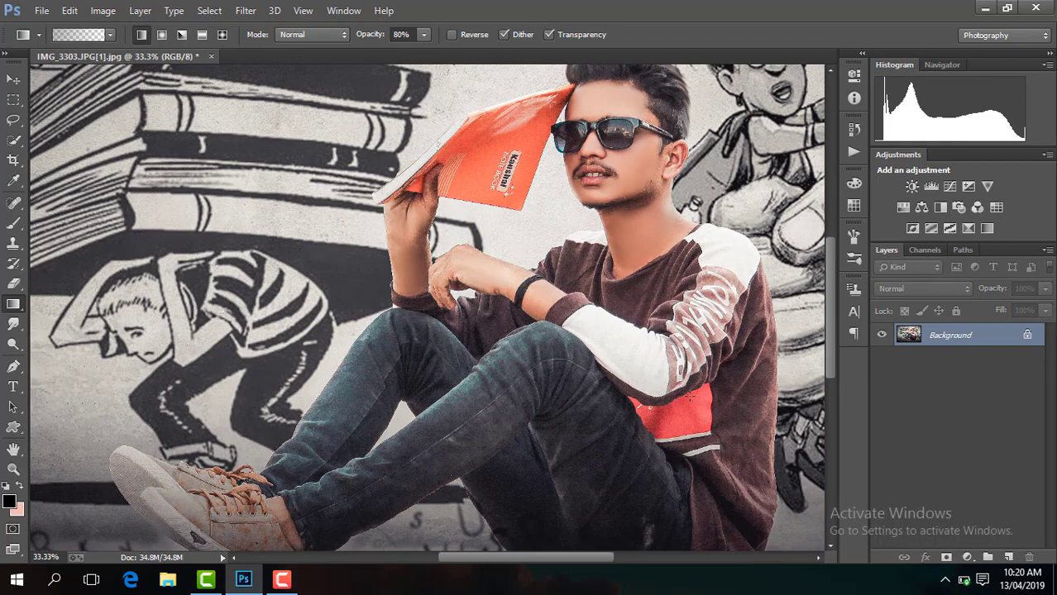
left_click_drag(828, 359, 821, 421)
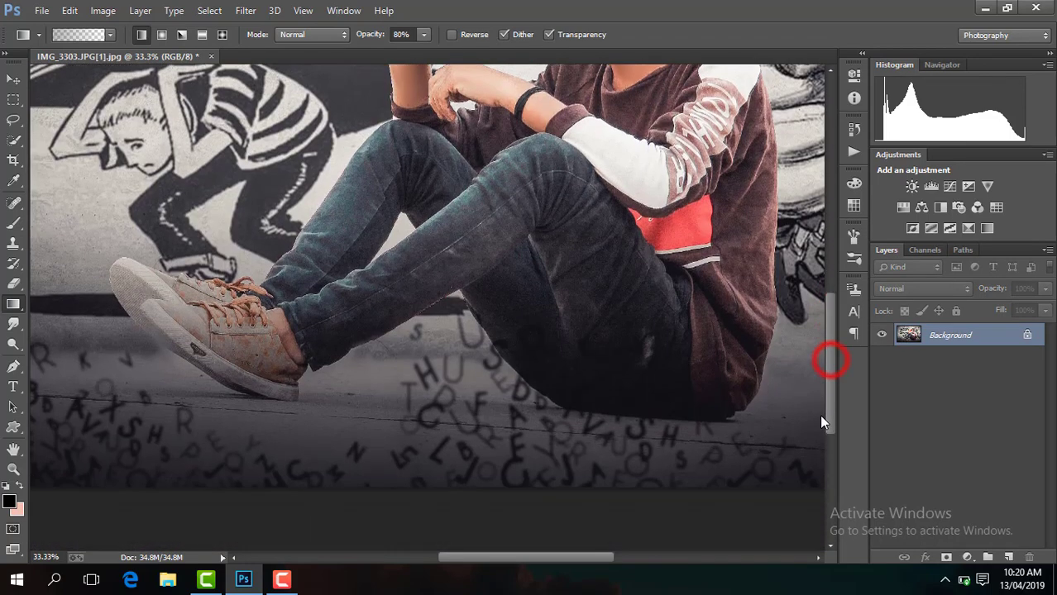
key("ctrl+minus")
key("ctrl+minus")
key("ctrl+minus")
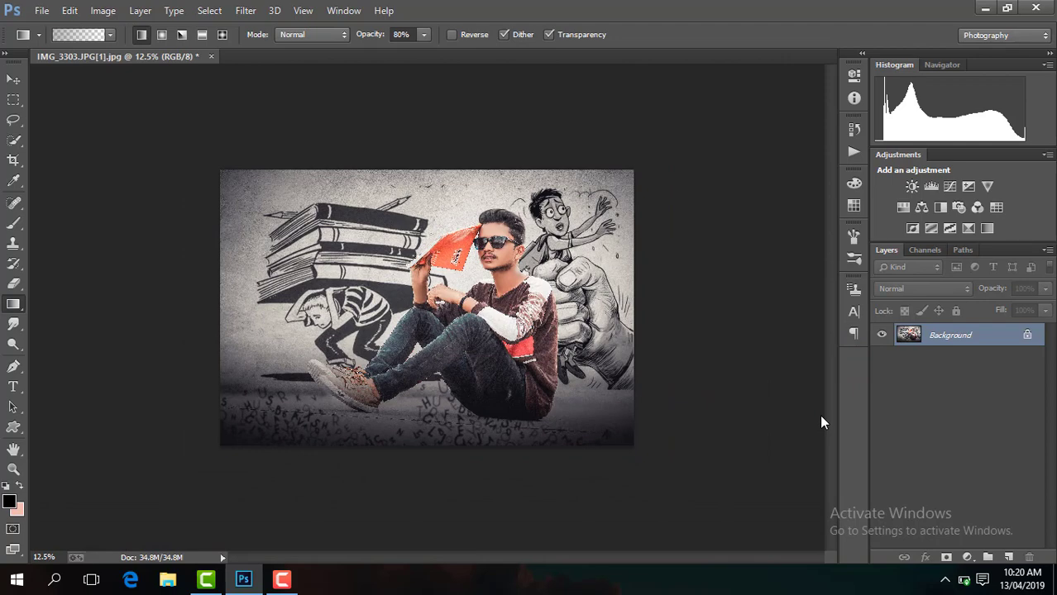
key("ctrl+plus")
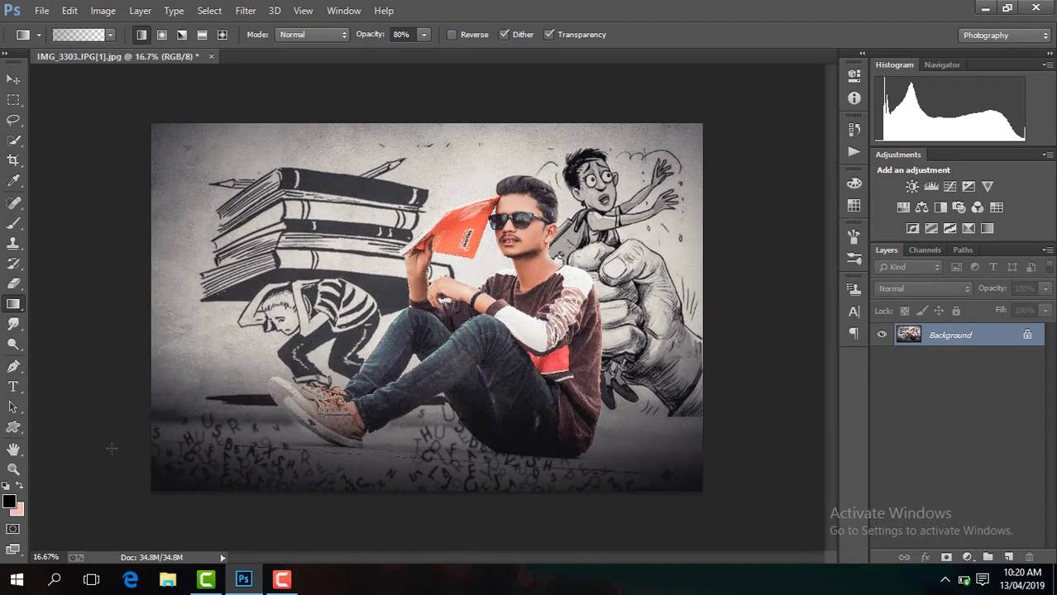
left_click(13, 449)
left_click(229, 35)
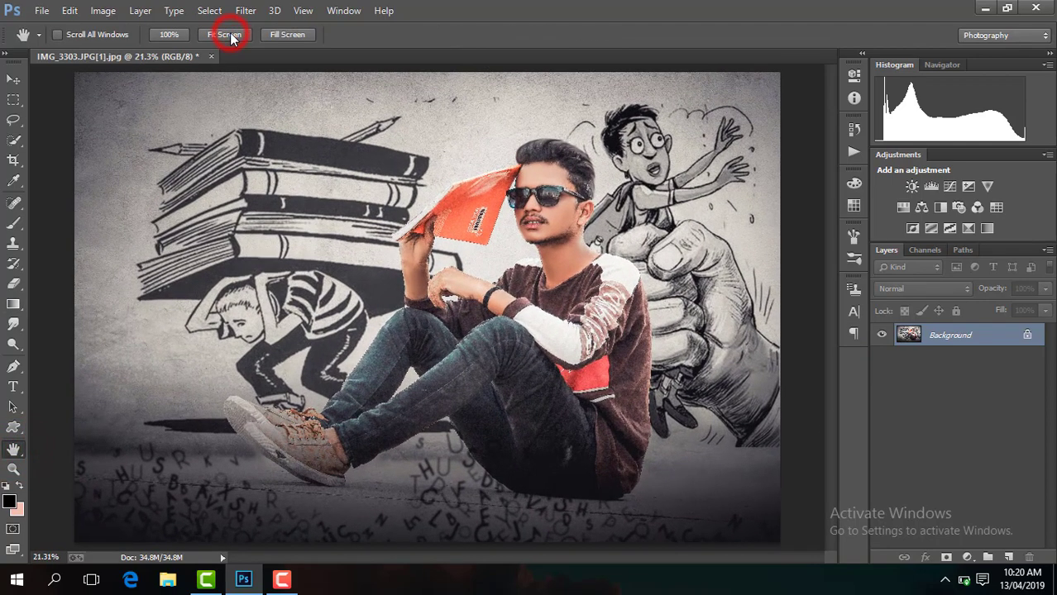